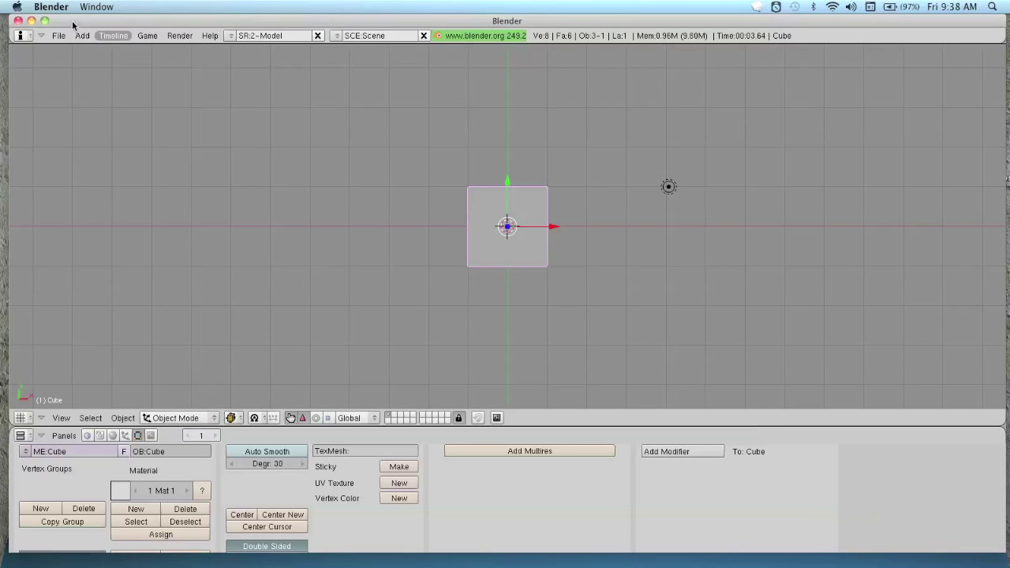
Hide Blender, collapse the .blend pile, and move AwesomeFace.png onto the desktop's top wall.
{"action": "left_click", "coordinate": [31, 21]}
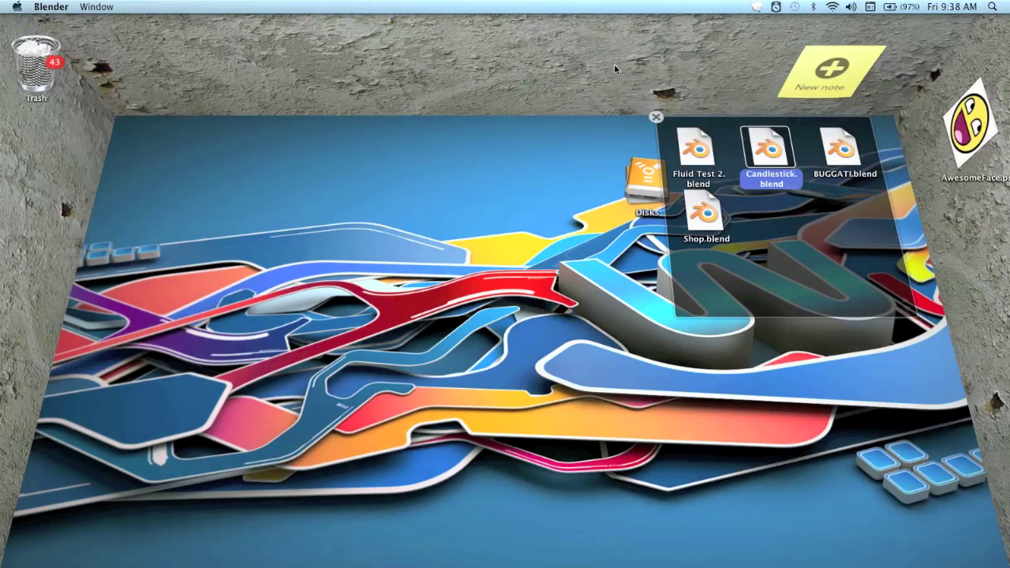
{"action": "left_click", "coordinate": [656, 119]}
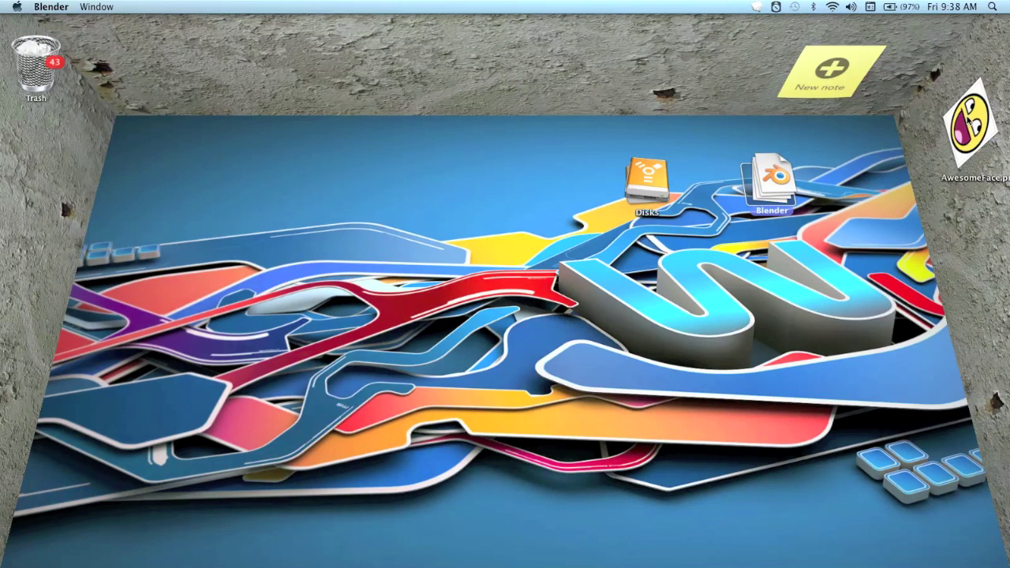
{"action": "left_click_drag", "start_coordinate": [969, 109], "coordinate": [631, 72]}
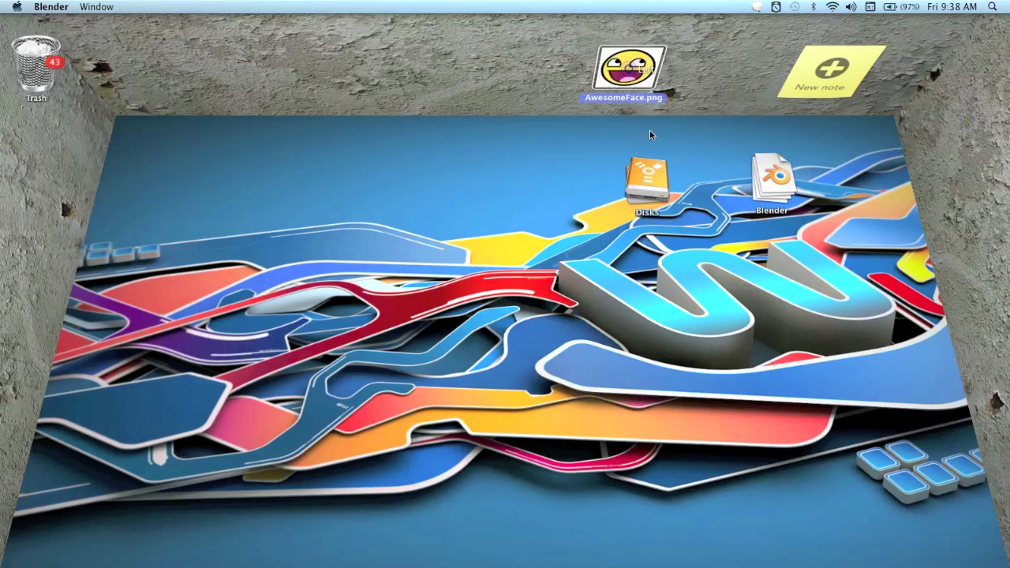
Reposition and browse the Disks and Blender piles, then return to Blender from the Dock.
{"action": "mouse_move", "coordinate": [632, 180]}
{"action": "left_mouse_down"}
{"action": "mouse_move", "coordinate": [568, 182]}
{"action": "mouse_move", "coordinate": [620, 178]}
{"action": "left_mouse_up"}
{"action": "left_click", "coordinate": [619, 178]}
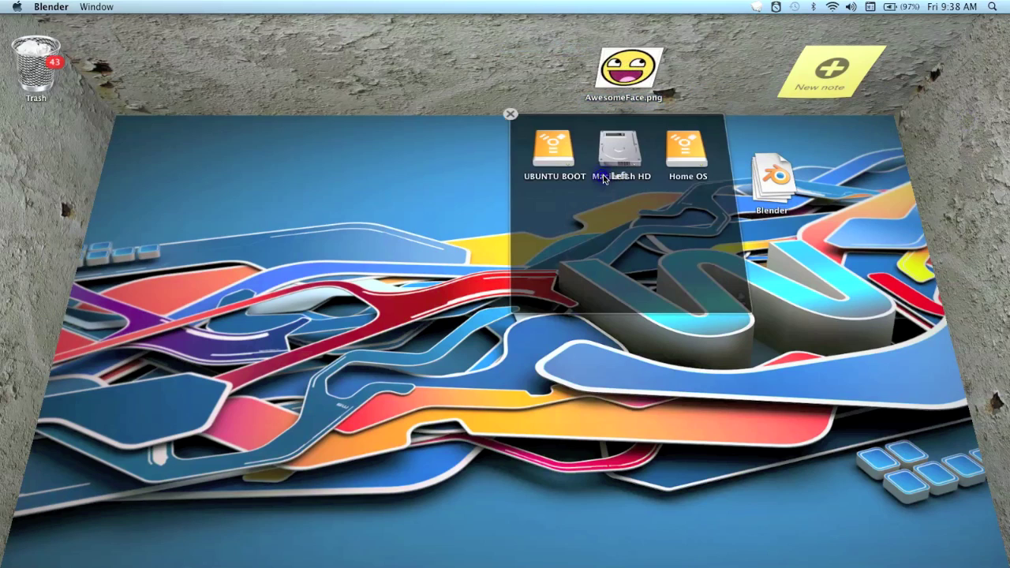
{"action": "left_click", "coordinate": [511, 115]}
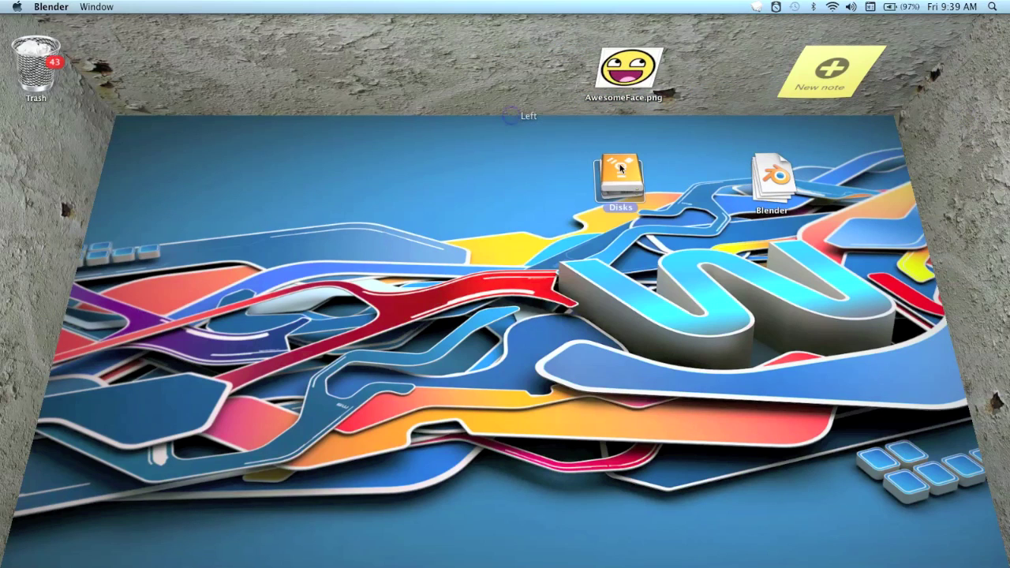
{"action": "left_click", "coordinate": [778, 186]}
{"action": "left_click", "coordinate": [655, 117]}
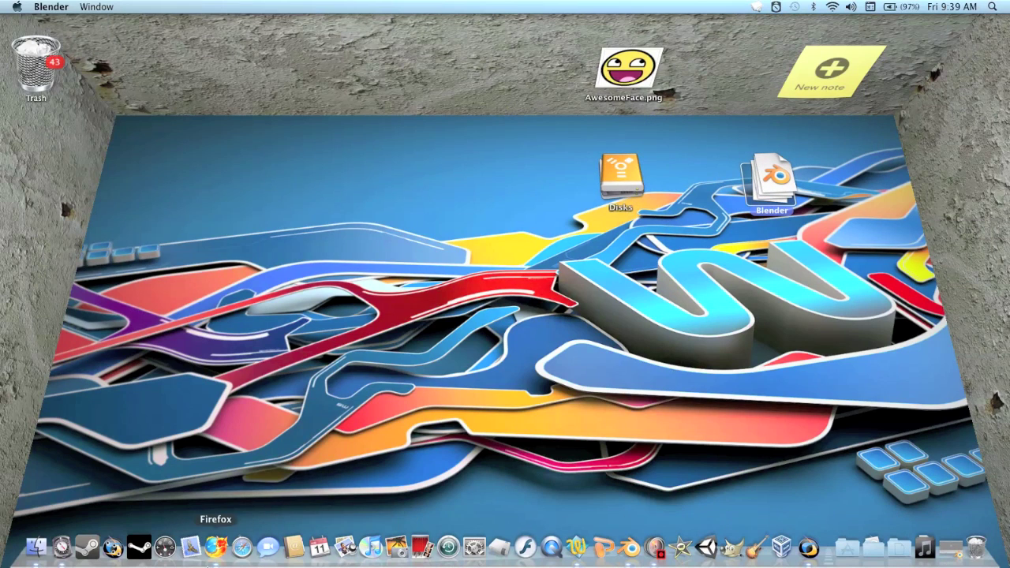
{"action": "left_click", "coordinate": [626, 551]}
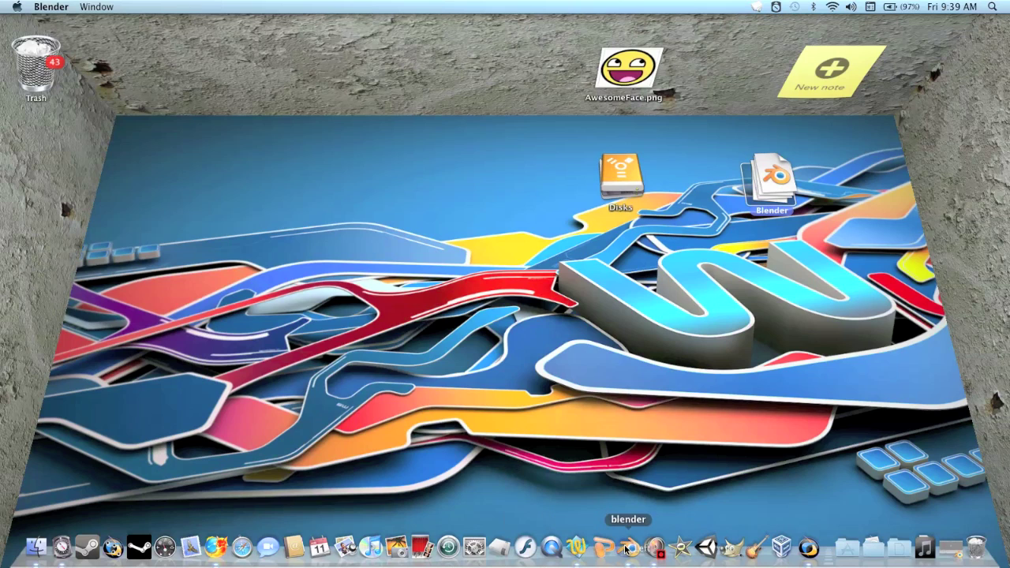
Restore the Blender window and delete the default cube.
{"action": "left_click", "coordinate": [956, 556]}
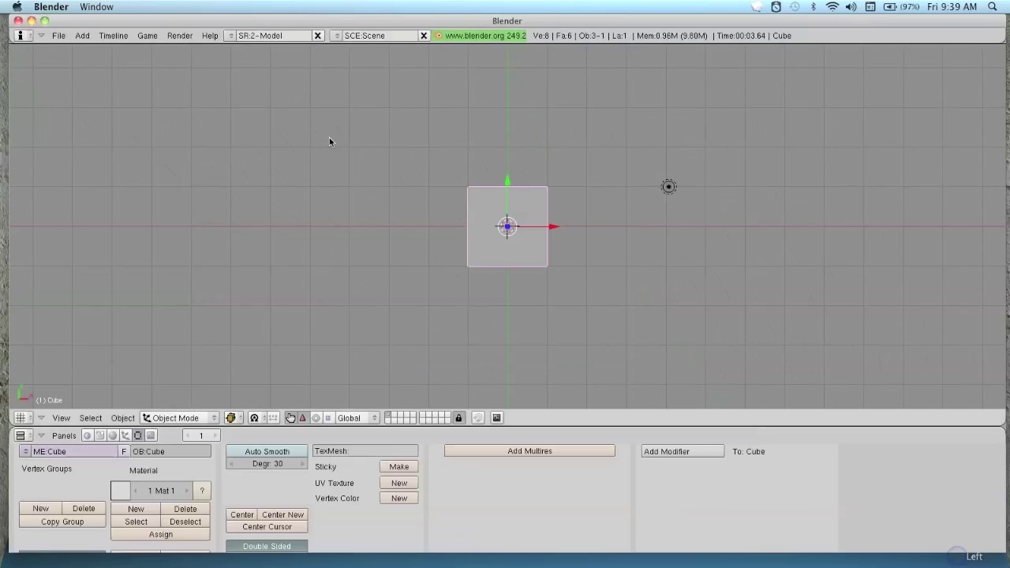
{"action": "key", "text": "x"}
{"action": "left_click", "coordinate": [575, 258]}
Add a 32-vertex mesh cylinder with radius 1.00 and depth 2.00.
{"action": "key", "text": "space"}
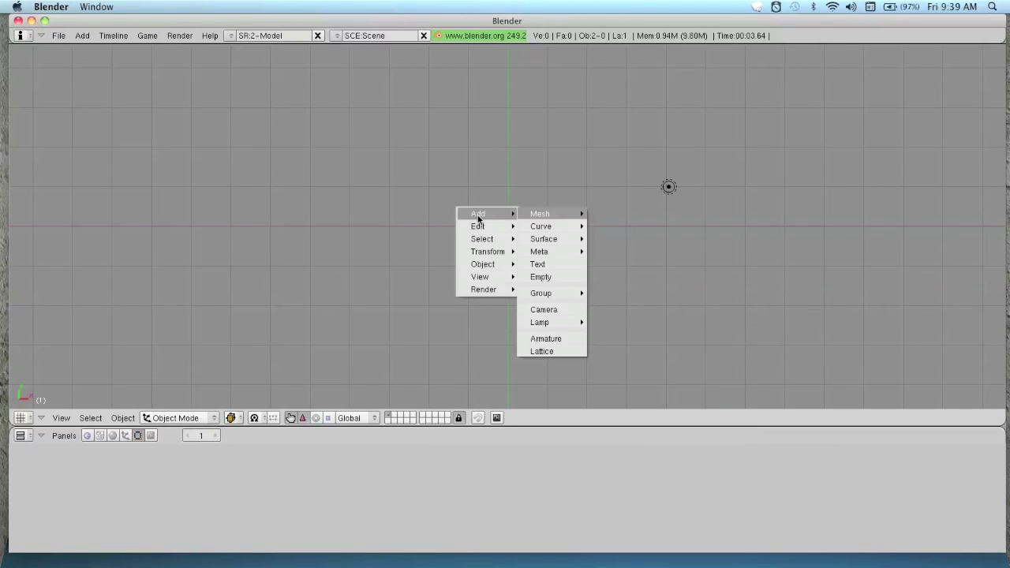
{"action": "mouse_move", "coordinate": [522, 220]}
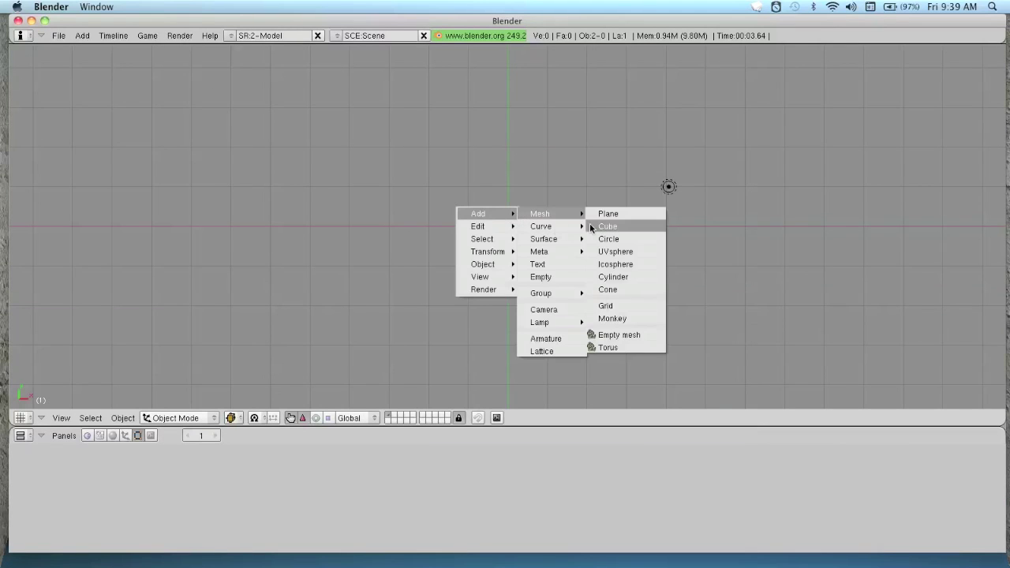
{"action": "left_click", "coordinate": [626, 277]}
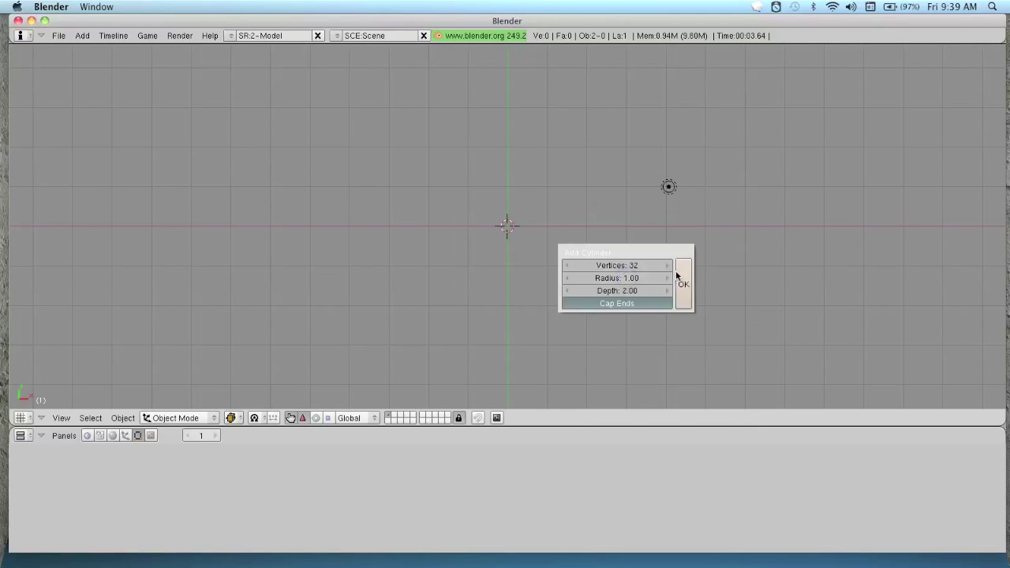
{"action": "left_click", "coordinate": [680, 274]}
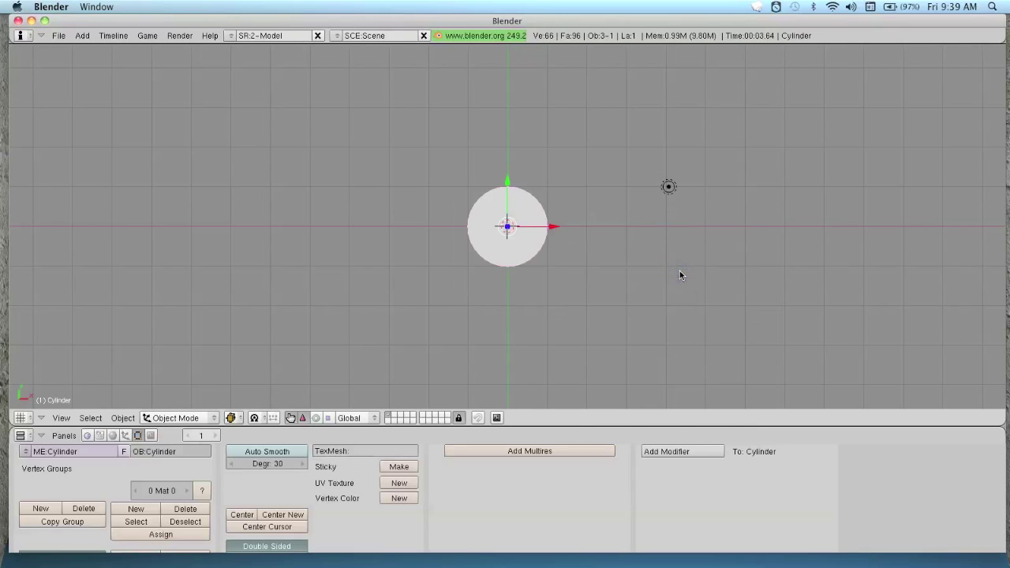
In side view Edit Mode, box-select only the cylinder's top vertices.
{"action": "key", "text": "KP_3"}
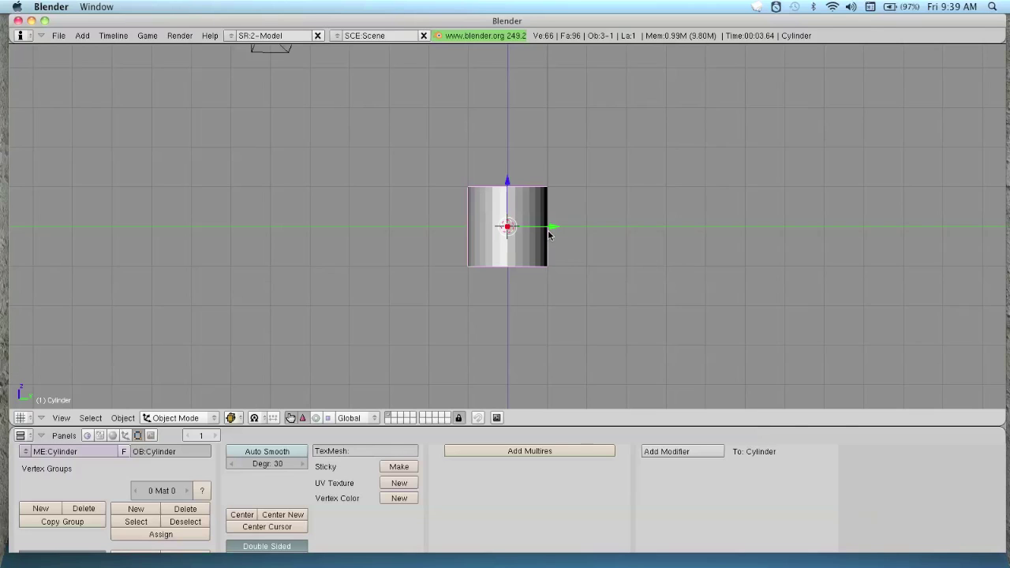
{"action": "key", "text": "Tab"}
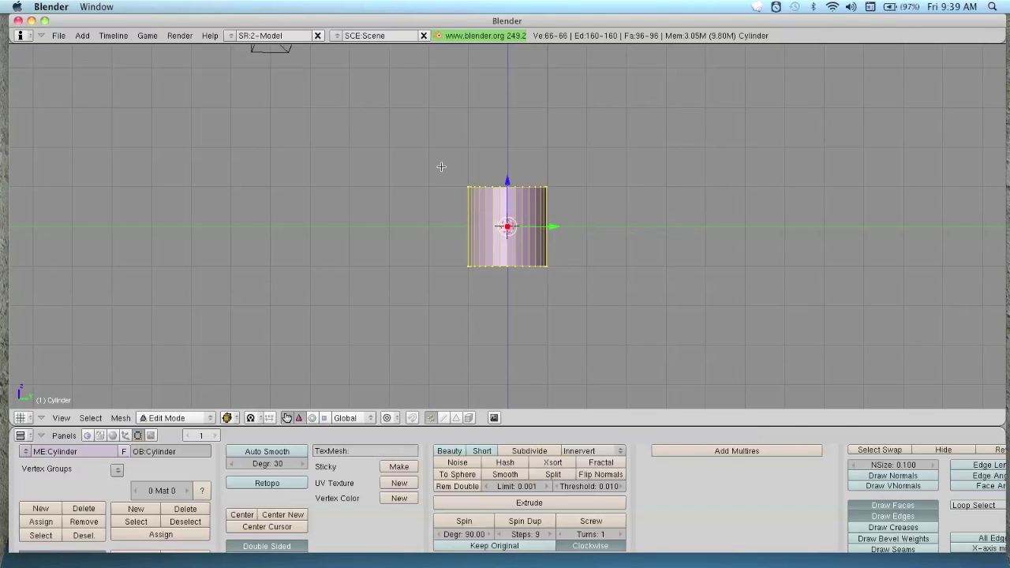
{"action": "key", "text": "a"}
{"action": "scroll", "coordinate": [441, 167], "scroll_direction": "down", "scroll_amount": 2}
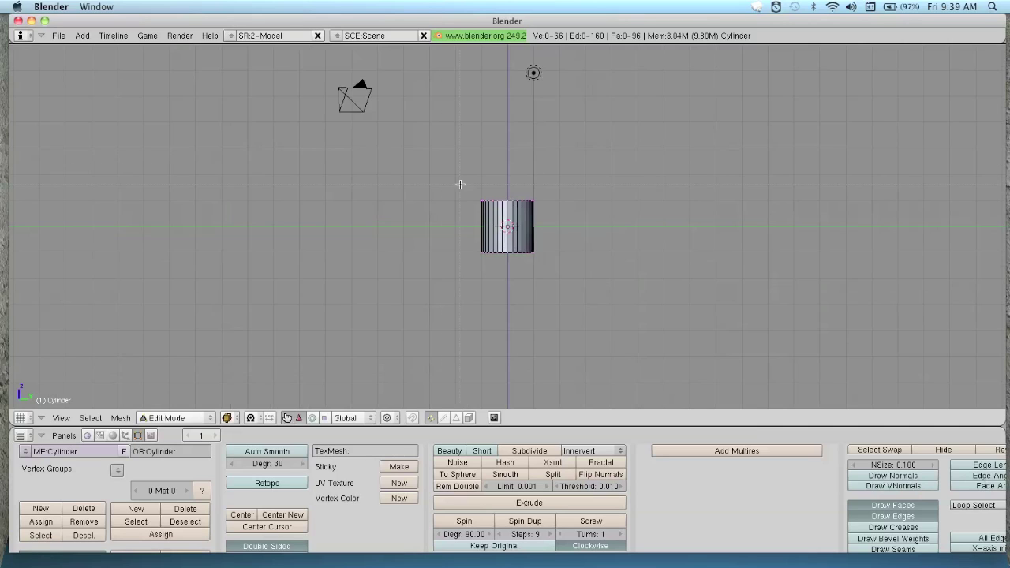
{"action": "key", "text": "b"}
{"action": "left_click_drag", "start_coordinate": [570, 236], "coordinate": [456, 179]}
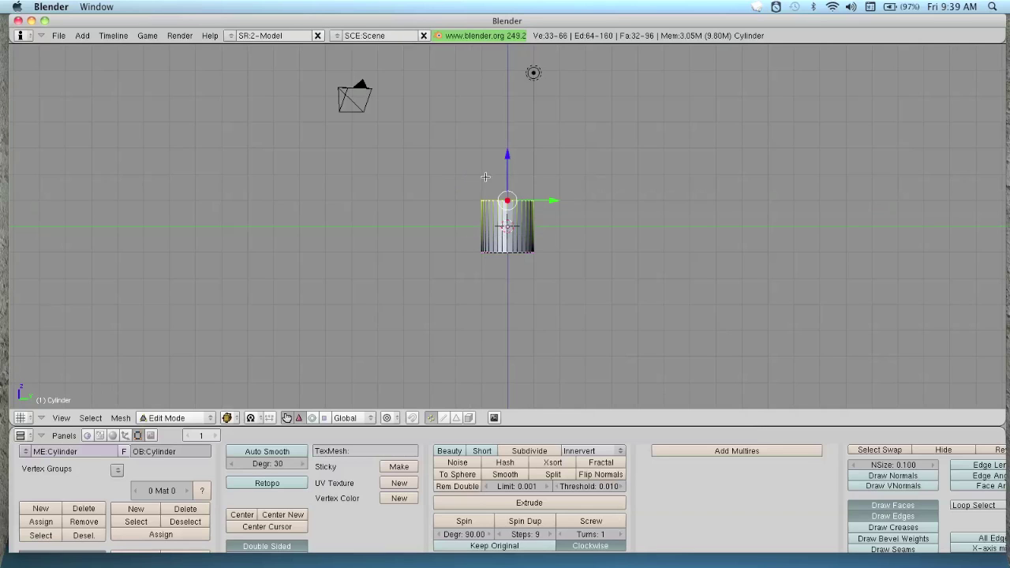
Drag the top vertices up along Z until the column is about three times taller than wide.
{"action": "left_click_drag", "start_coordinate": [509, 156], "coordinate": [513, 113]}
{"action": "key", "text": "KP_0"}
{"action": "key", "text": "KP_3"}
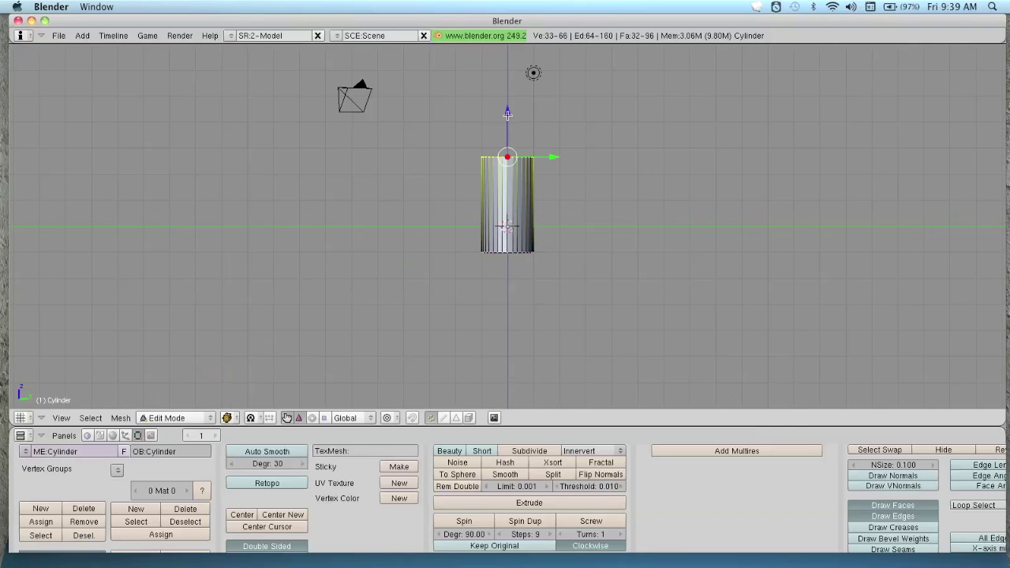
{"action": "left_click_drag", "start_coordinate": [508, 114], "coordinate": [507, 63]}
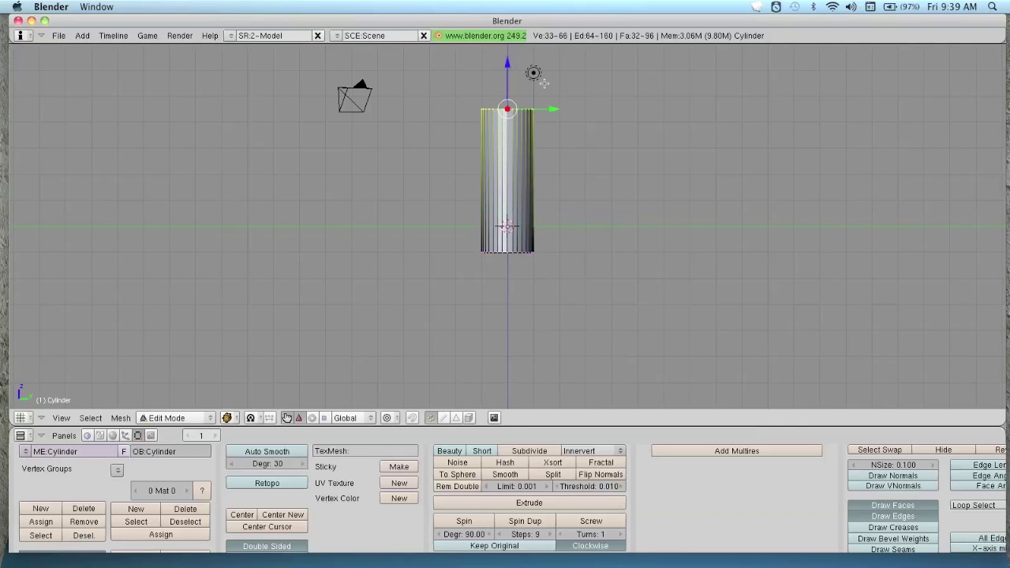
{"action": "middle_click_drag", "start_coordinate": [546, 81], "coordinate": [542, 110]}
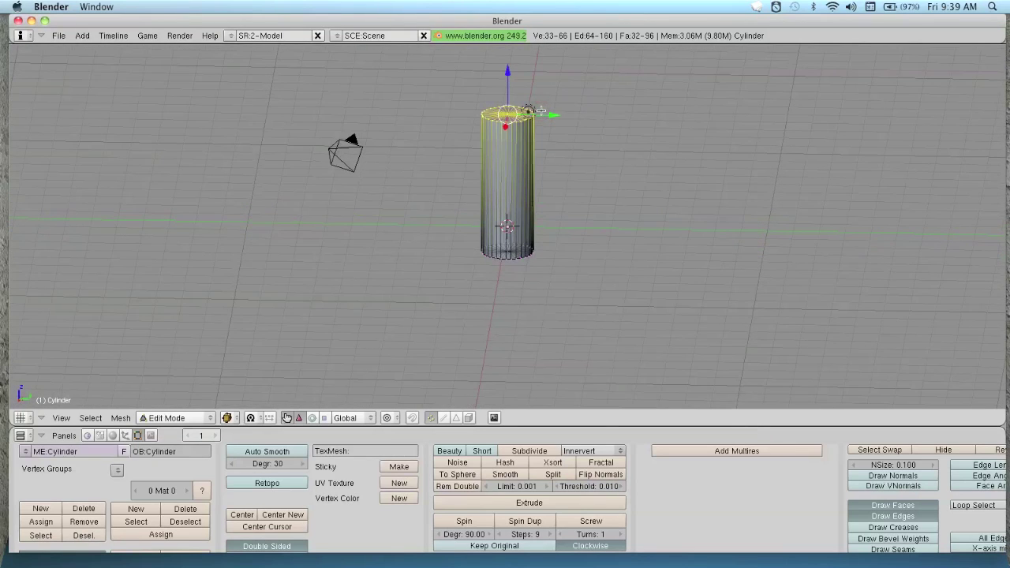
{"action": "key", "text": "KP_3"}
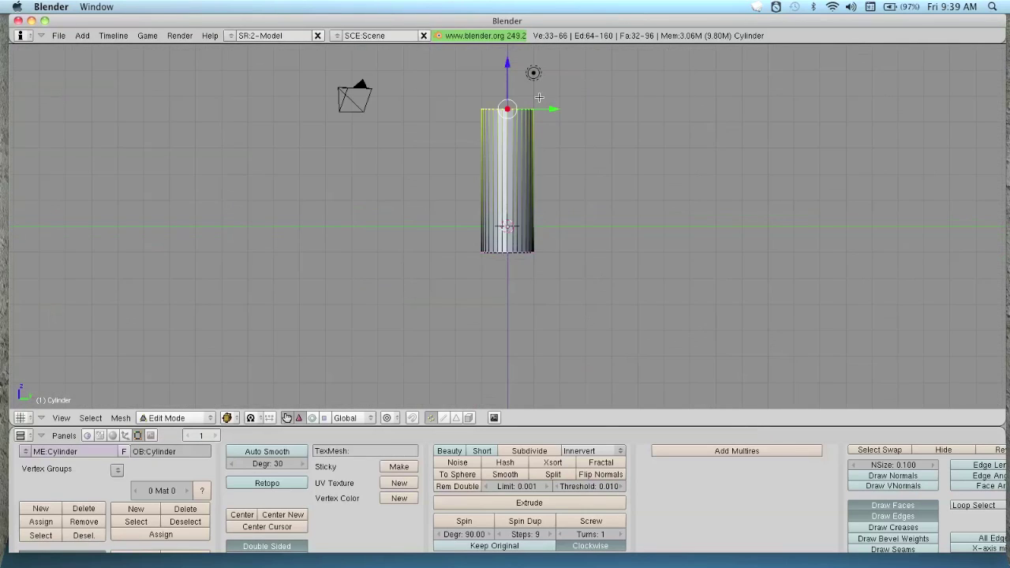
{"action": "middle_click_drag", "start_coordinate": [576, 85], "coordinate": [573, 172], "text": "shift"}
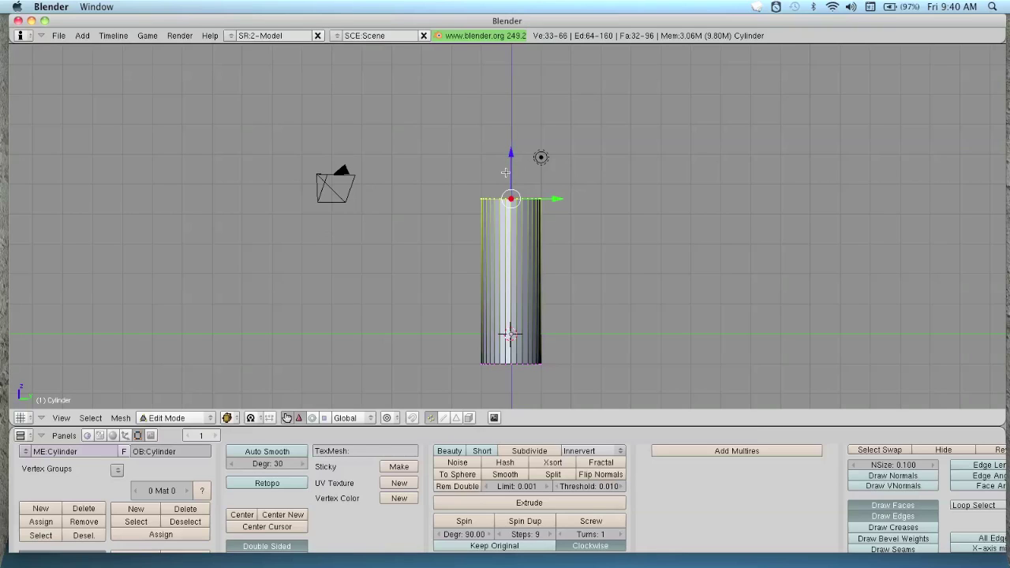
Extrude the top faces in place and shrink the new ring slightly.
{"action": "key", "text": "e"}
{"action": "left_click", "coordinate": [505, 173]}
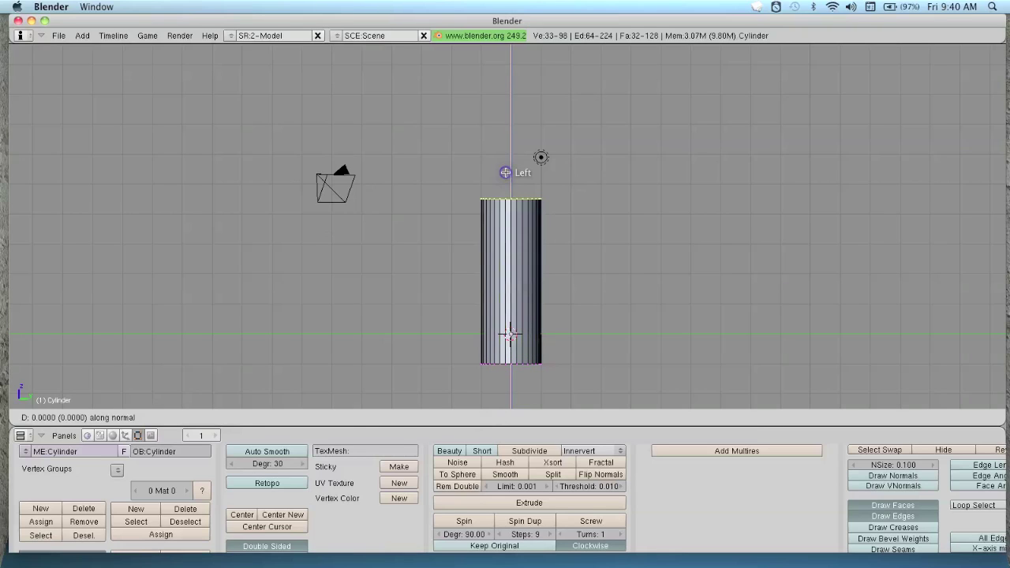
{"action": "right_click", "coordinate": [505, 173]}
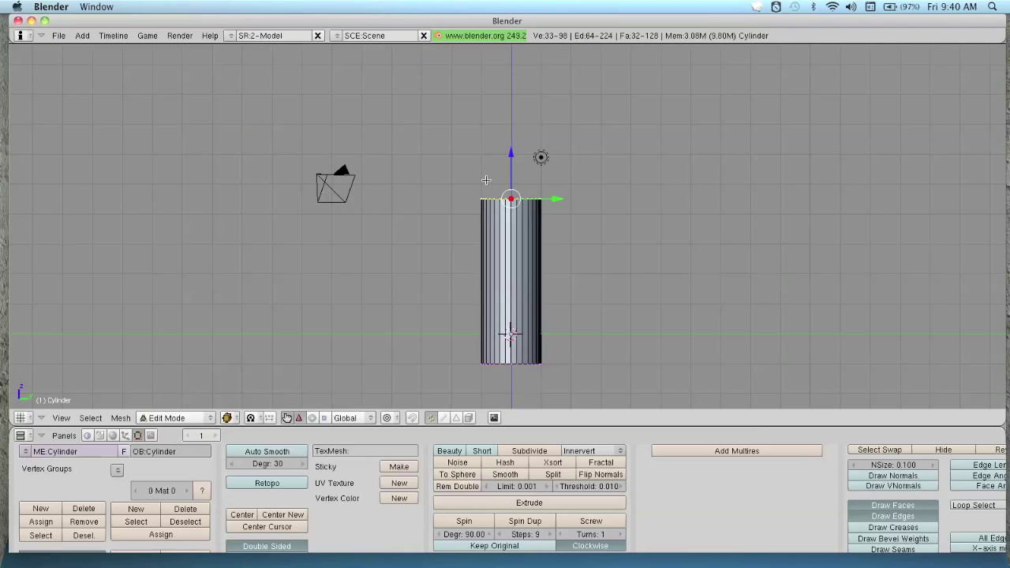
{"action": "key", "text": "s"}
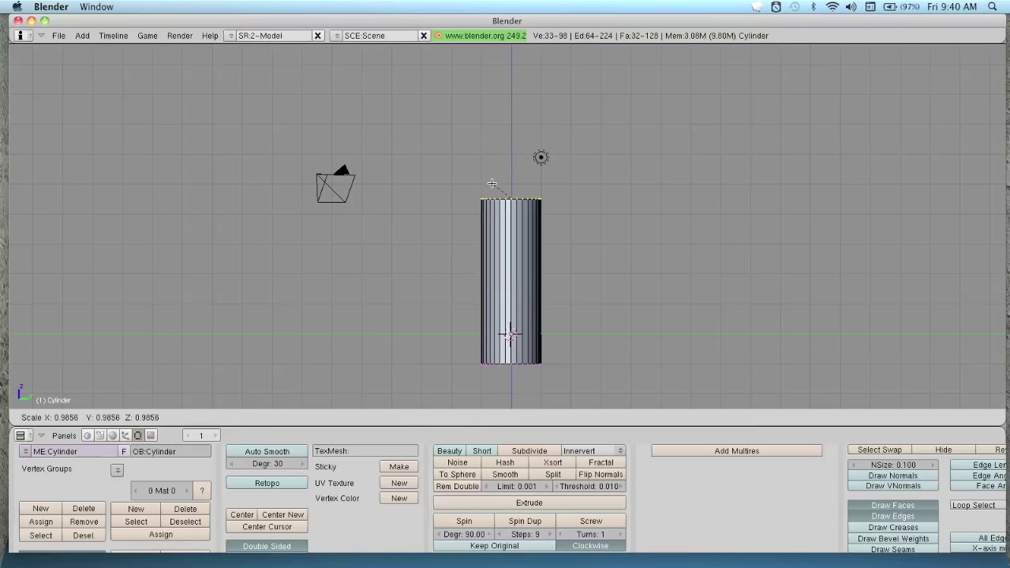
{"action": "left_click", "coordinate": [494, 185]}
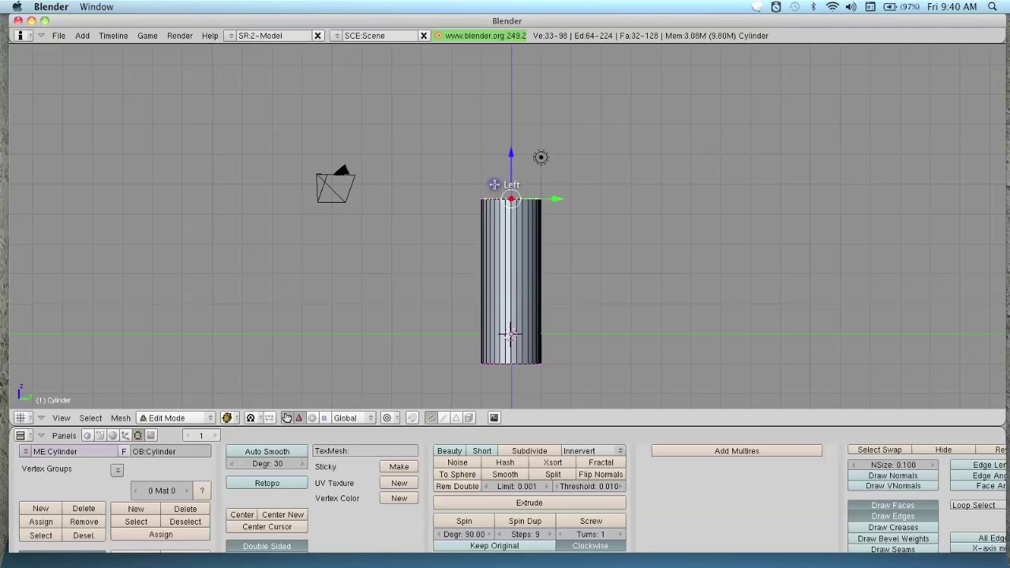
{"action": "scroll", "coordinate": [494, 185], "scroll_direction": "up", "scroll_amount": 2}
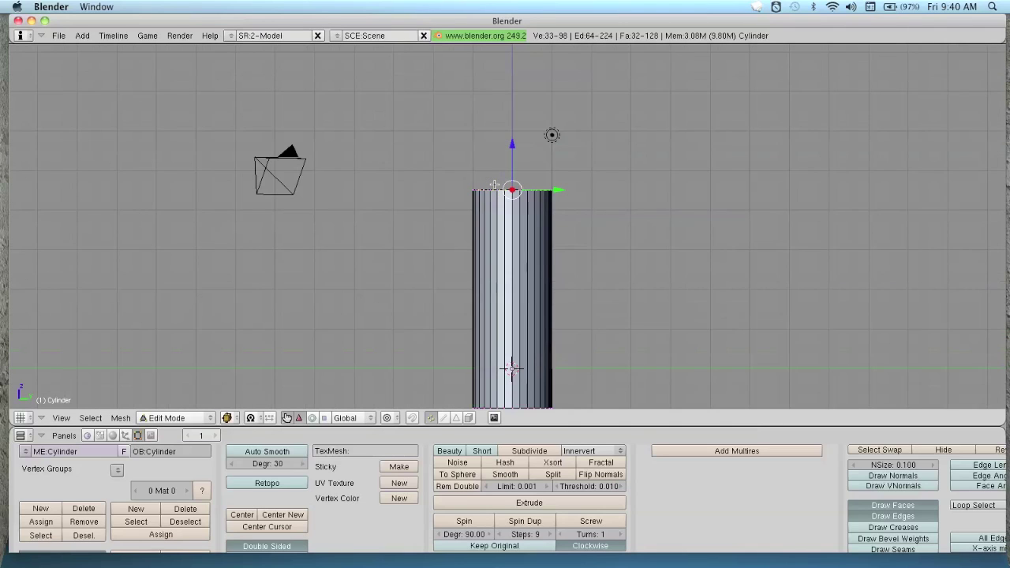
Extrude the top faces again, pushing the new top slightly inward.
{"action": "key", "text": "e"}
{"action": "left_click", "coordinate": [494, 184]}
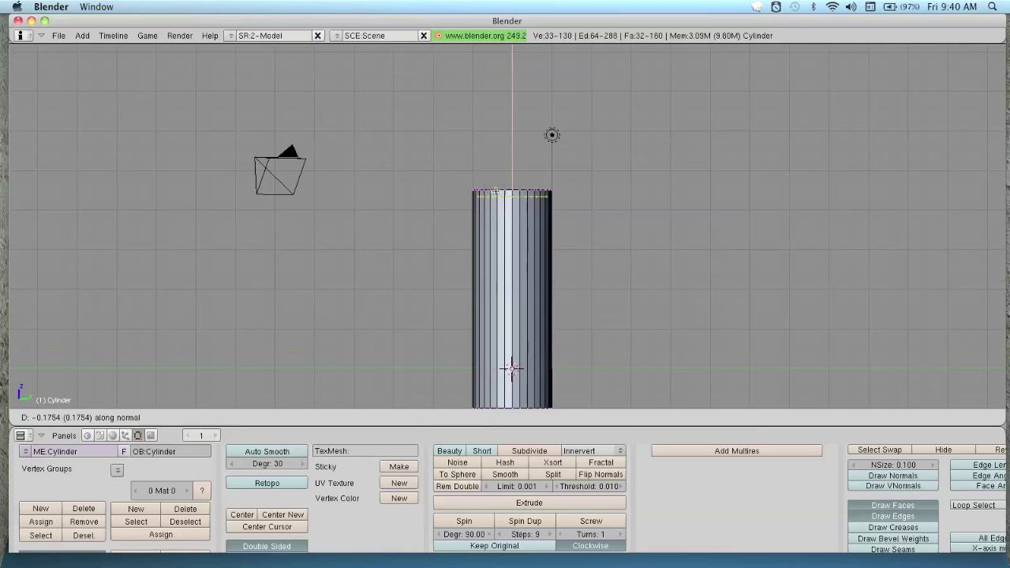
{"action": "left_click", "coordinate": [495, 191]}
{"action": "middle_click_drag", "start_coordinate": [517, 153], "coordinate": [509, 202]}
{"action": "key", "text": "KP_1"}
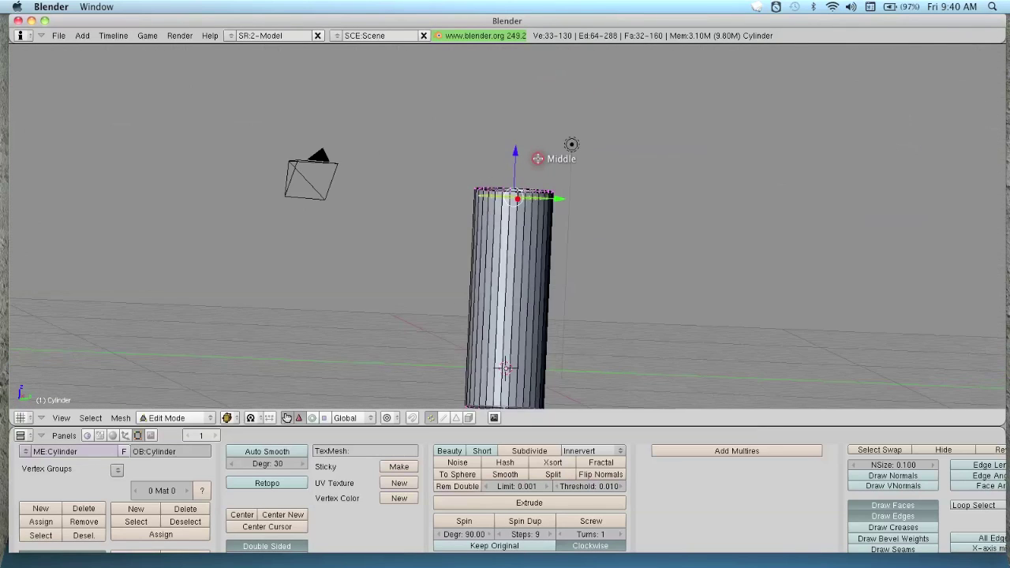
{"action": "key", "text": "KP_5"}
{"action": "scroll", "coordinate": [538, 159], "scroll_direction": "down", "scroll_amount": 1}
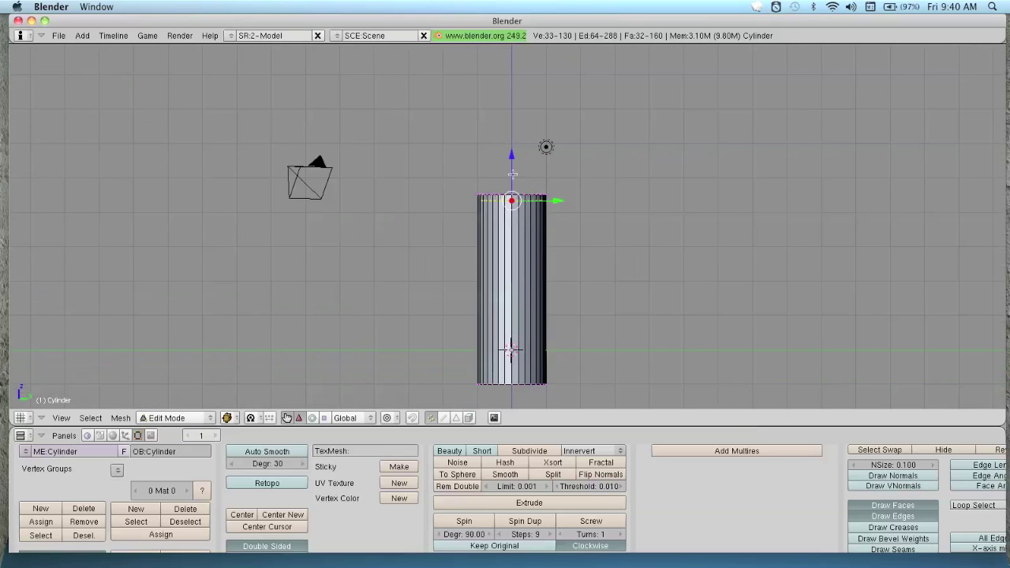
{"action": "scroll", "coordinate": [508, 178], "scroll_direction": "up", "scroll_amount": 1}
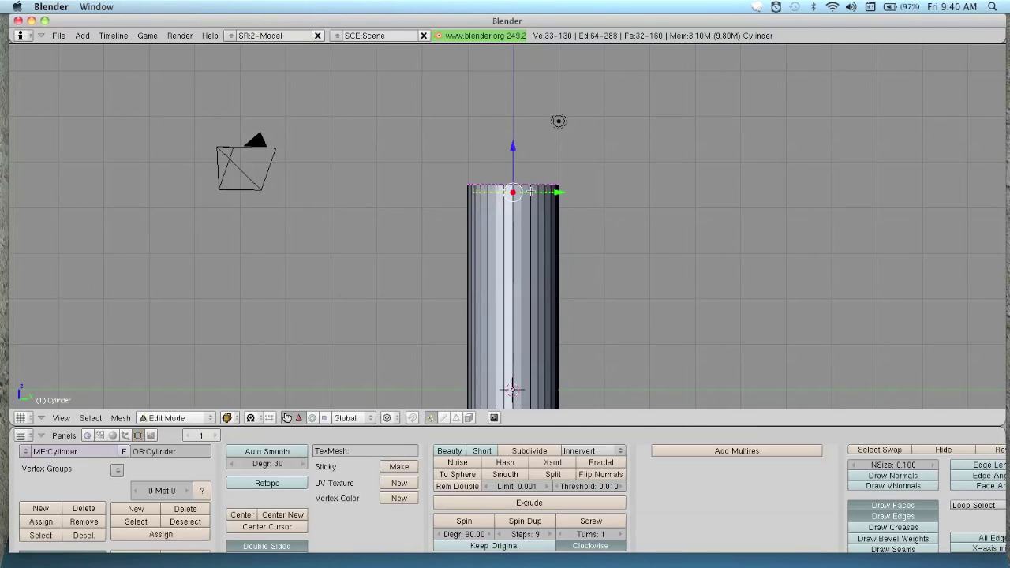
Scale the top ring so the rim matches the candle body's width.
{"action": "key", "text": "s"}
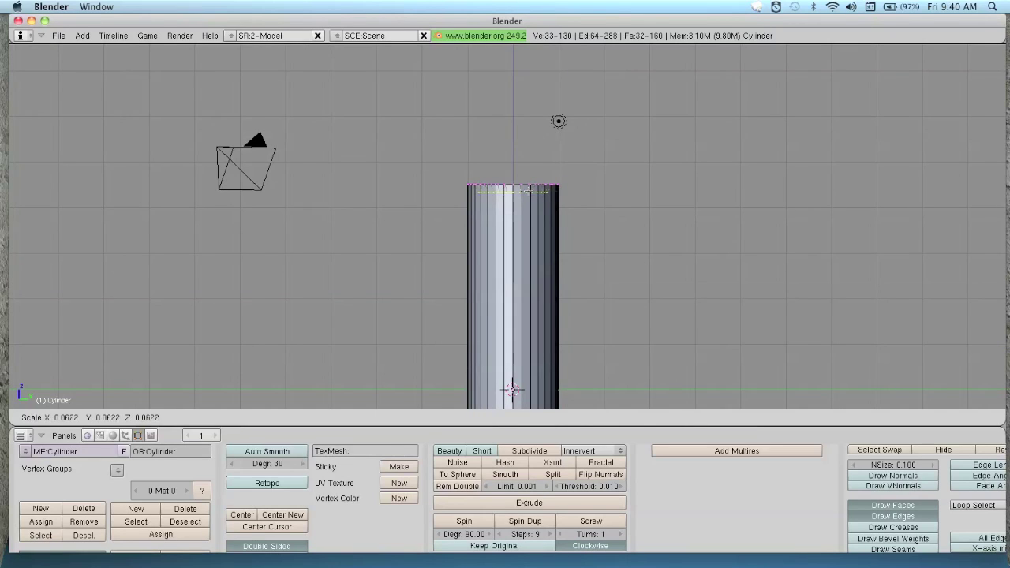
{"action": "left_click", "coordinate": [528, 191]}
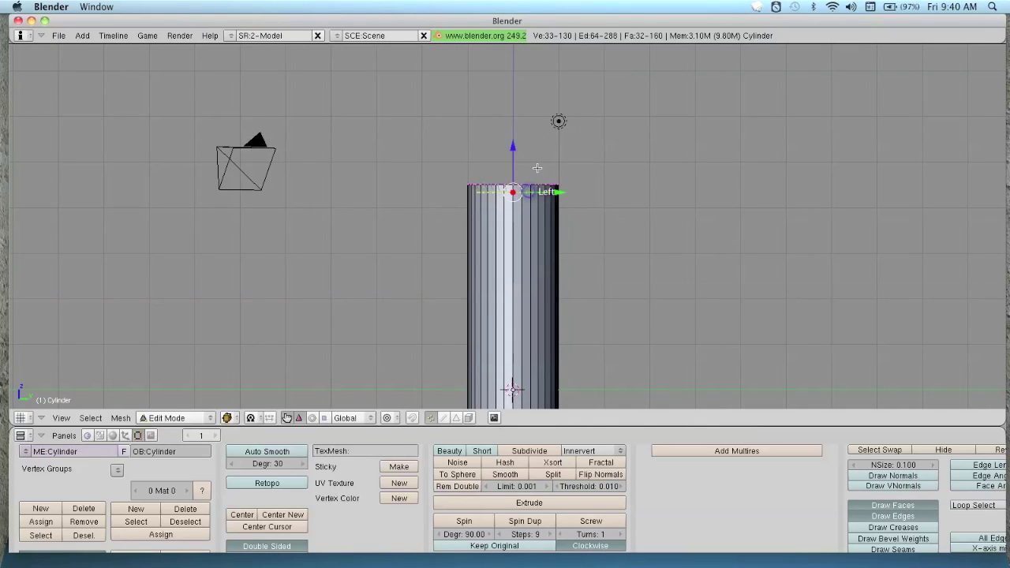
{"action": "middle_click_drag", "start_coordinate": [536, 175], "coordinate": [529, 182]}
{"action": "key", "text": "KP_1"}
Lower the candle mesh about 3.52 units within the camera frame and return to Object Mode.
{"action": "scroll", "coordinate": [367, 154], "scroll_direction": "down", "scroll_amount": 2}
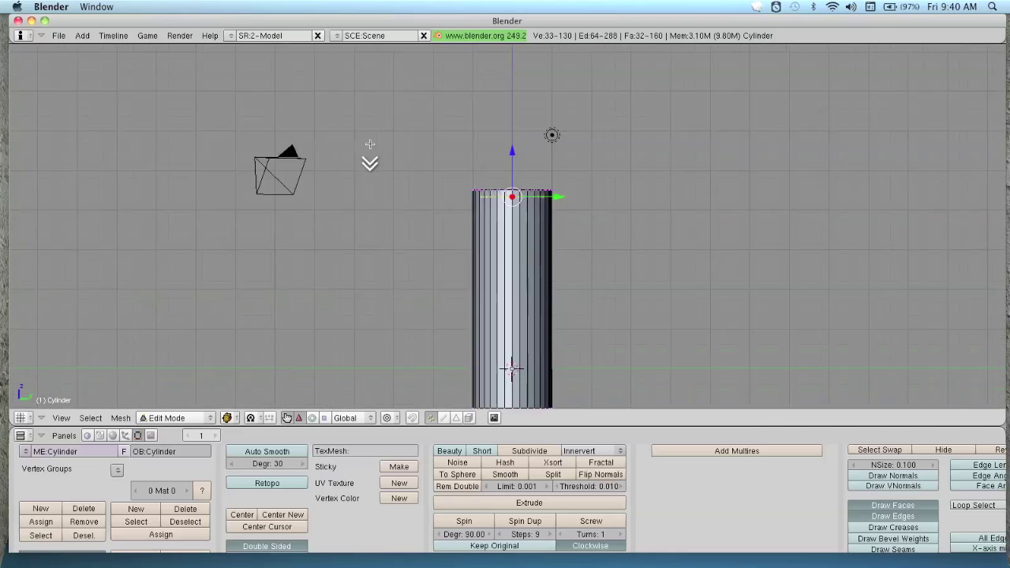
{"action": "key", "text": "KP_0"}
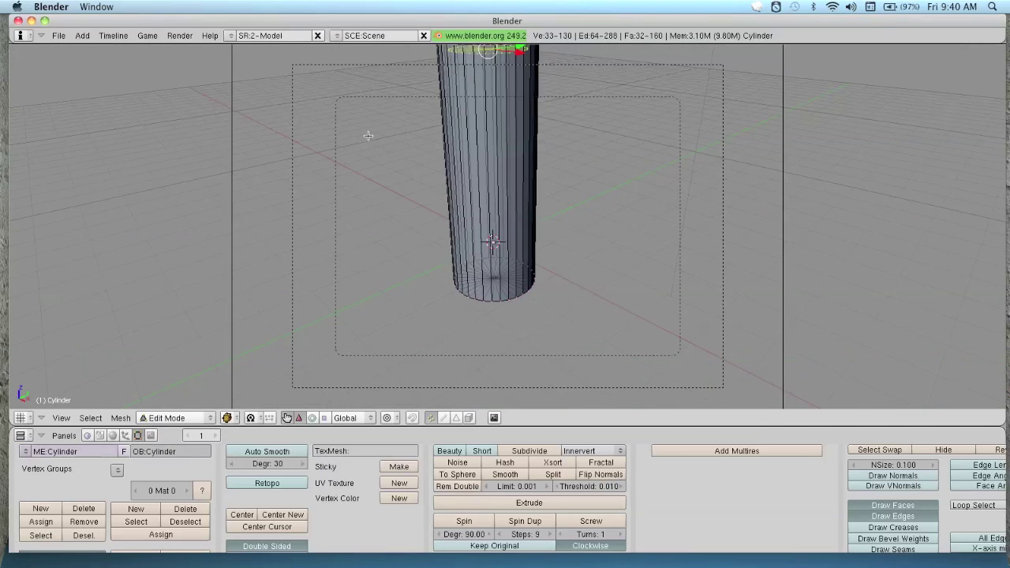
{"action": "key", "text": "a"}
{"action": "key", "text": "a"}
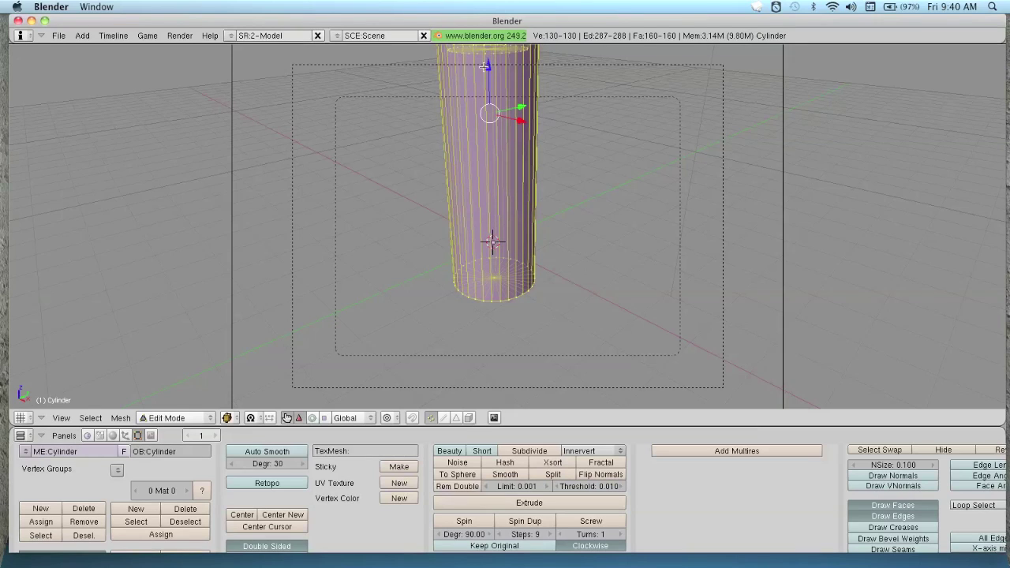
{"action": "left_click_drag", "start_coordinate": [488, 66], "coordinate": [544, 212]}
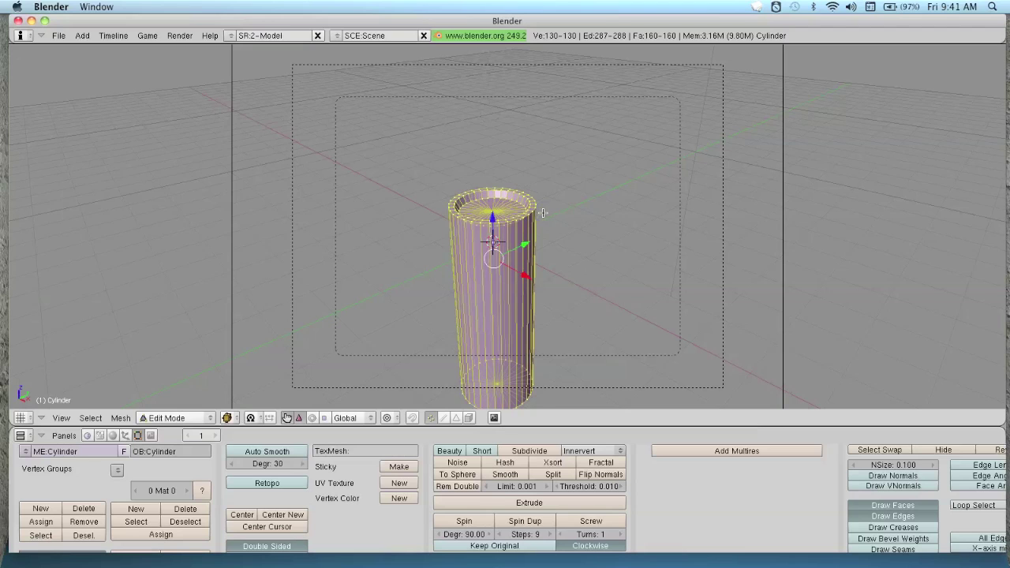
{"action": "key", "text": "KP_3"}
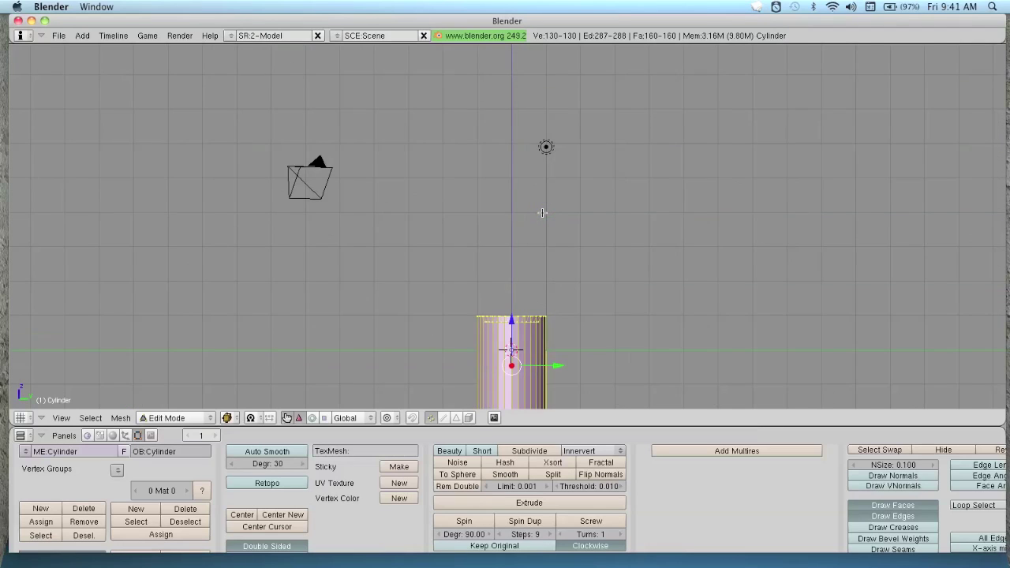
{"action": "scroll", "coordinate": [542, 213], "scroll_direction": "down", "scroll_amount": 2}
{"action": "key", "text": "Tab"}
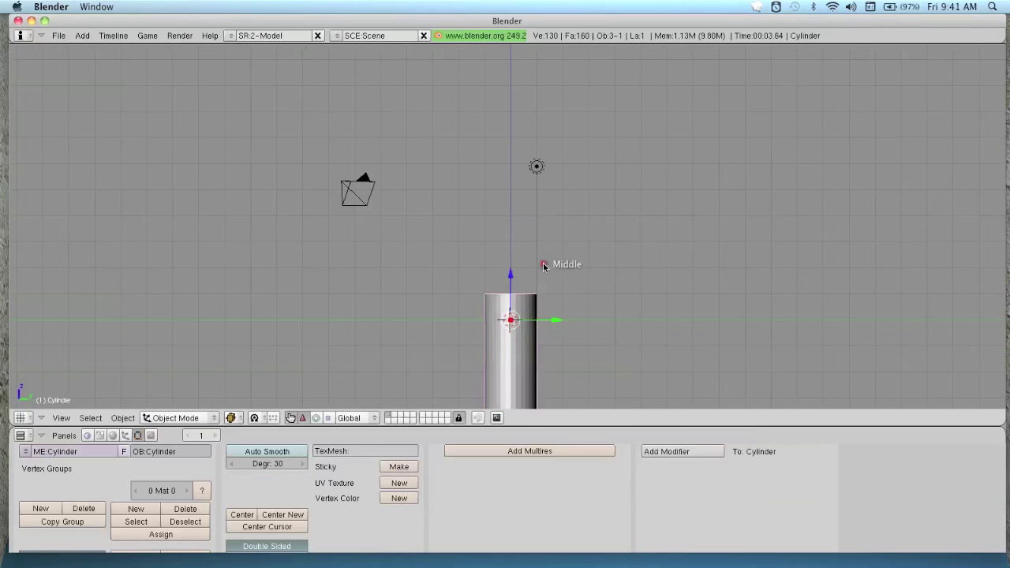
{"action": "middle_click_drag", "start_coordinate": [544, 265], "coordinate": [459, 297]}
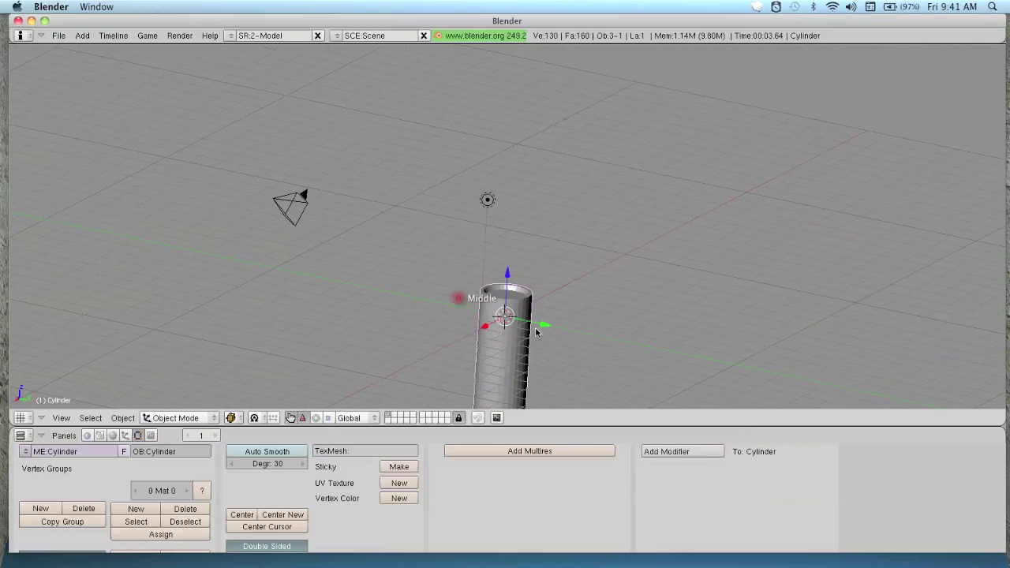
Add a Subsurf (Catmull-Clark) modifier to the candle with Levels set to 2.
{"action": "left_click", "coordinate": [684, 453]}
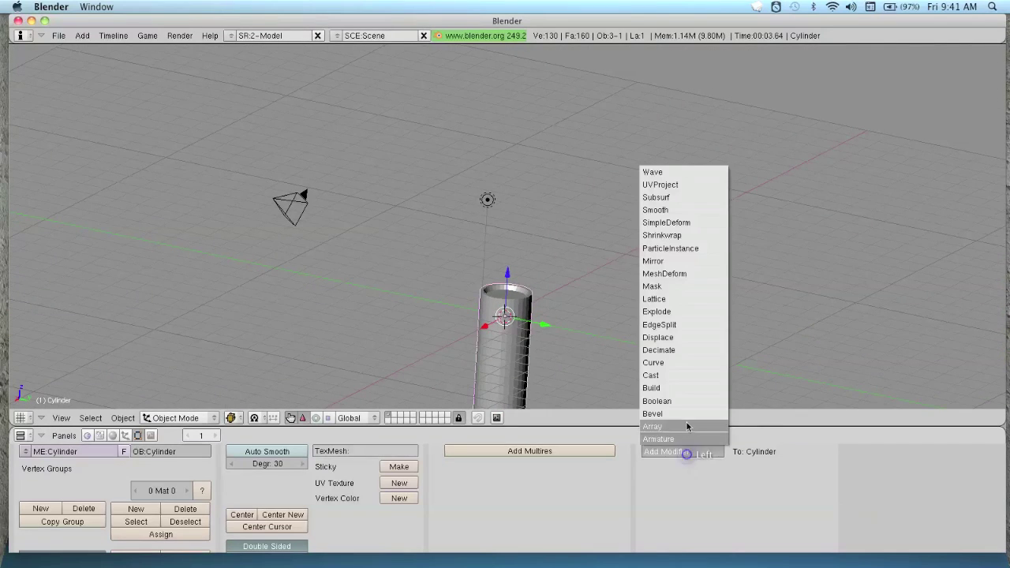
{"action": "left_click", "coordinate": [702, 199]}
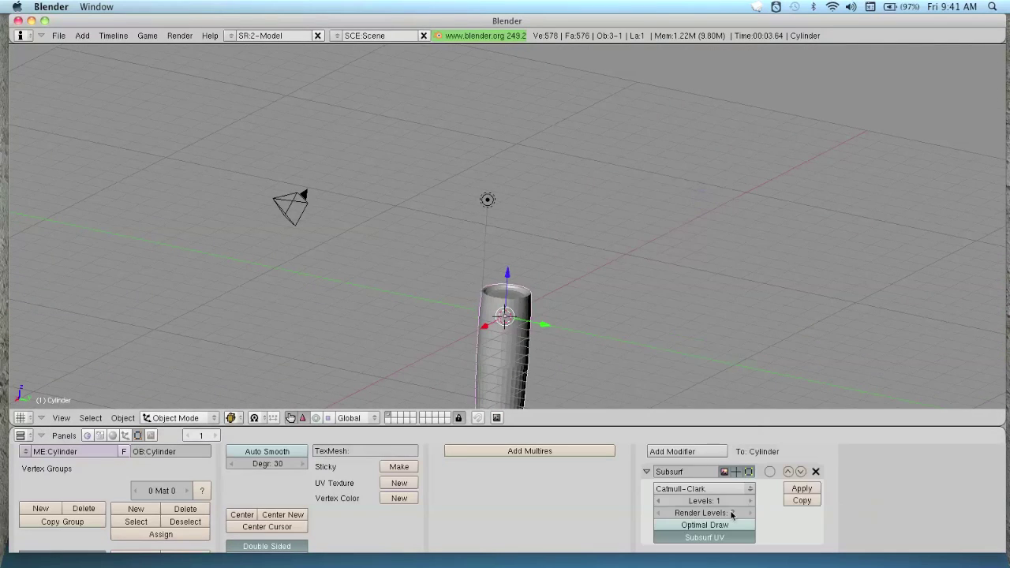
{"action": "left_click", "coordinate": [749, 502]}
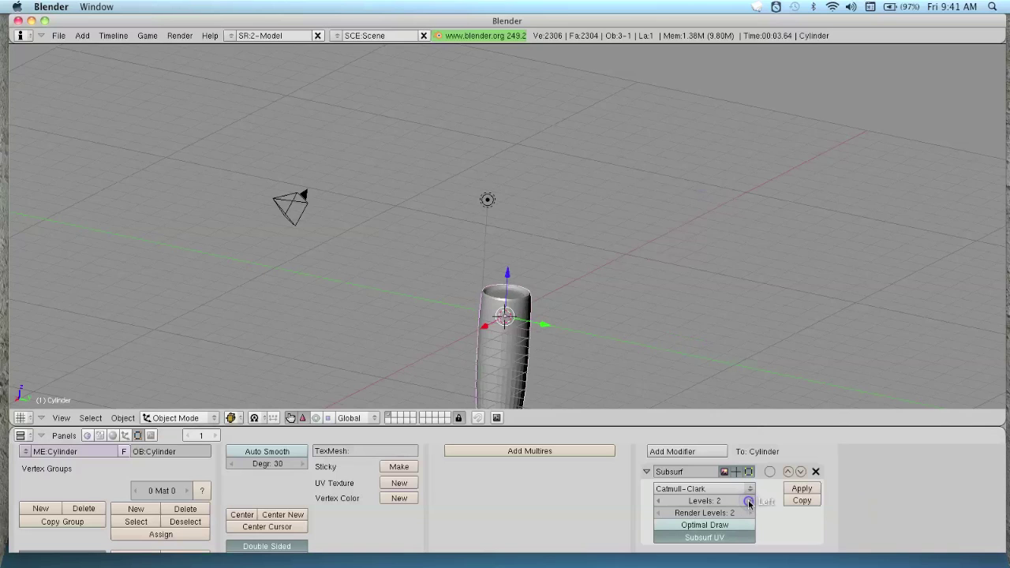
{"action": "scroll", "coordinate": [562, 367], "scroll_direction": "up", "scroll_amount": 1}
{"action": "mouse_move", "coordinate": [561, 366]}
{"action": "middle_mouse_down"}
{"action": "mouse_move", "coordinate": [505, 360]}
{"action": "mouse_move", "coordinate": [552, 362]}
{"action": "middle_mouse_up"}
Give the candle's edges a 0.426 crease and return to Object Mode.
{"action": "key", "text": "Tab"}
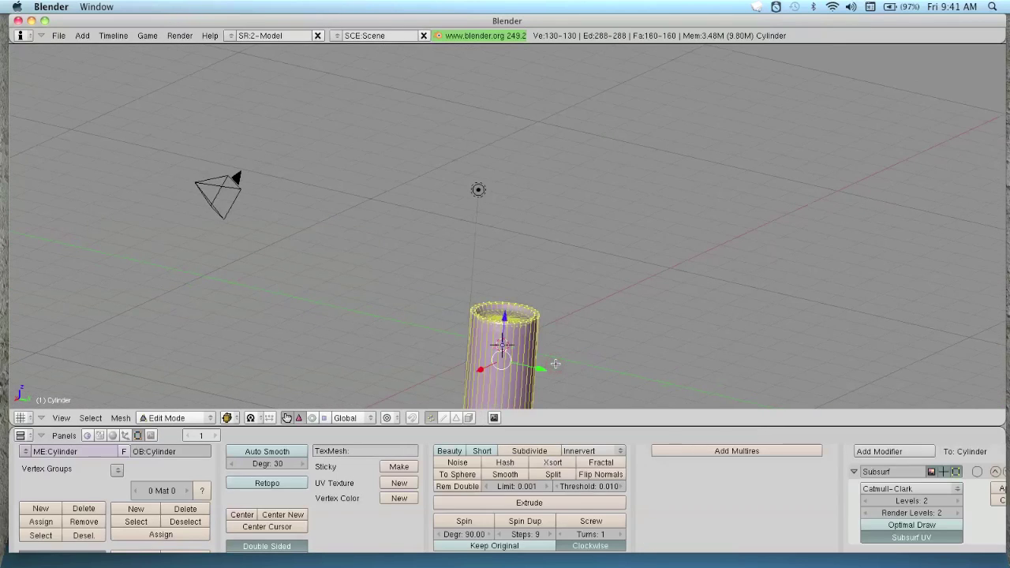
{"action": "key", "text": "shift+e"}
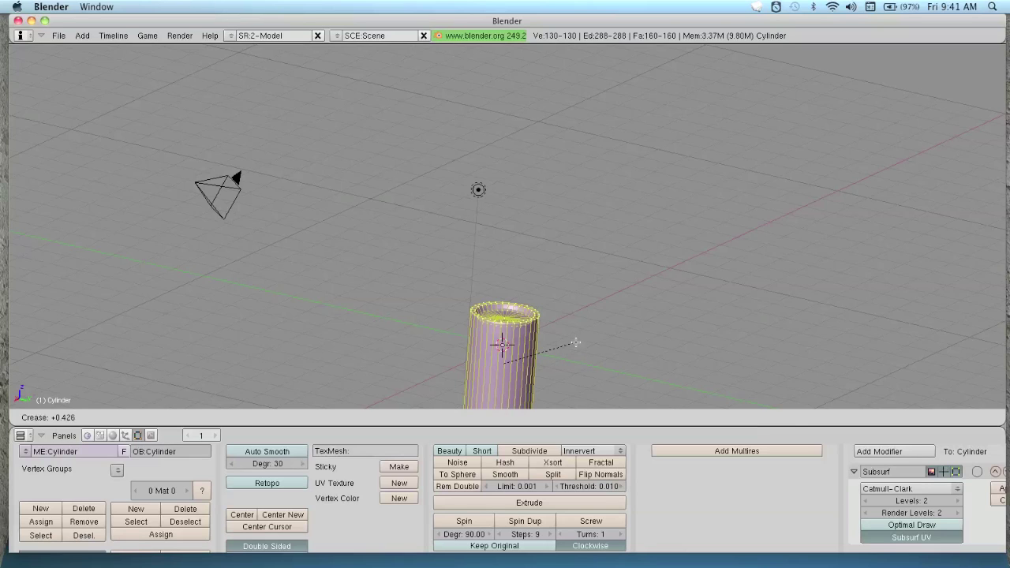
{"action": "left_click", "coordinate": [576, 343]}
{"action": "mouse_move", "coordinate": [521, 347]}
{"action": "middle_mouse_down"}
{"action": "mouse_move", "coordinate": [519, 324]}
{"action": "mouse_move", "coordinate": [497, 347]}
{"action": "mouse_move", "coordinate": [471, 336]}
{"action": "mouse_move", "coordinate": [463, 377]}
{"action": "mouse_move", "coordinate": [493, 323]}
{"action": "mouse_move", "coordinate": [518, 348]}
{"action": "mouse_move", "coordinate": [513, 355]}
{"action": "middle_mouse_up"}
{"action": "key", "text": "Tab"}
{"action": "key", "text": "KP_0"}
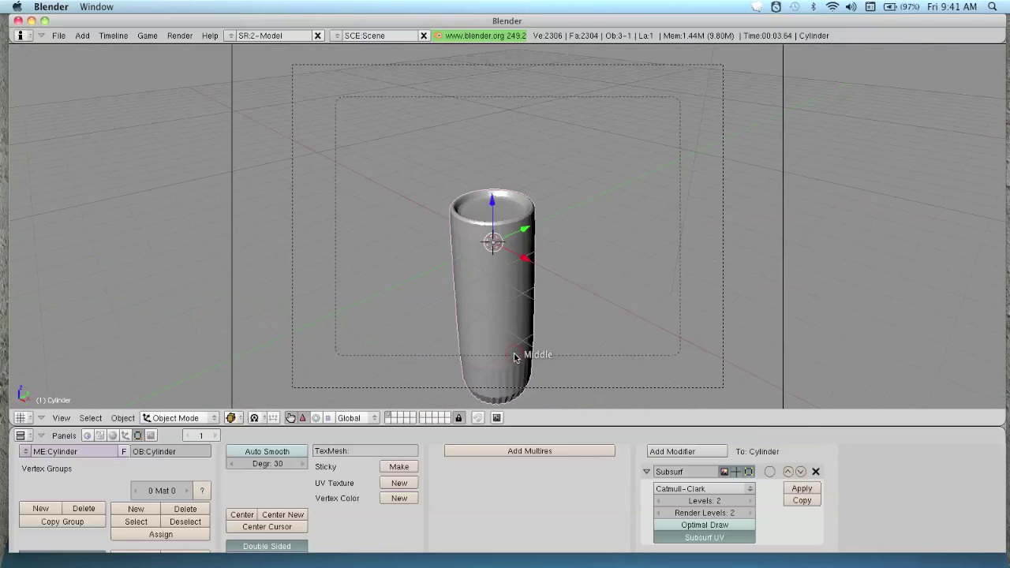
{"action": "key", "text": "KP_0"}
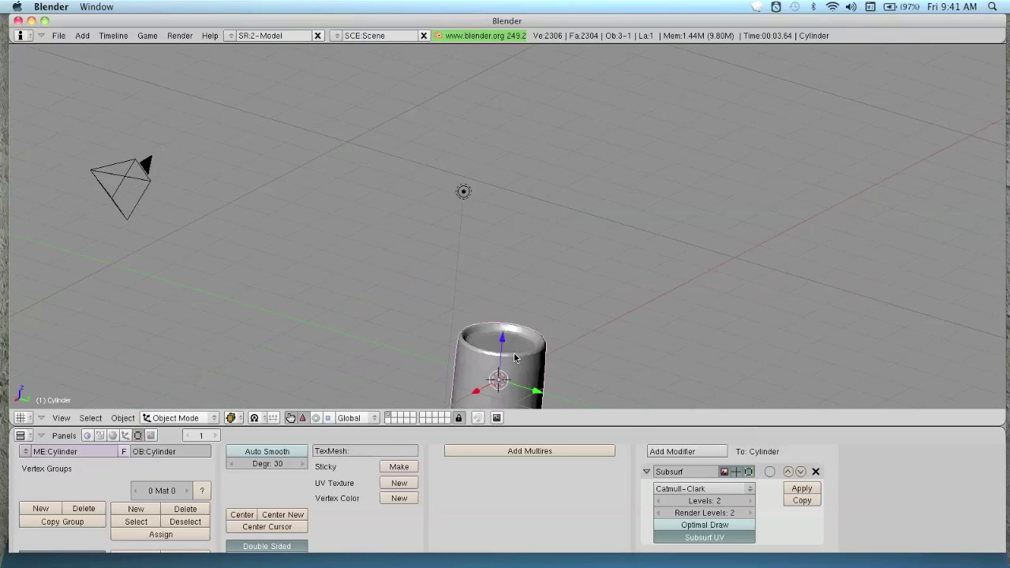
{"action": "left_click", "coordinate": [180, 36]}
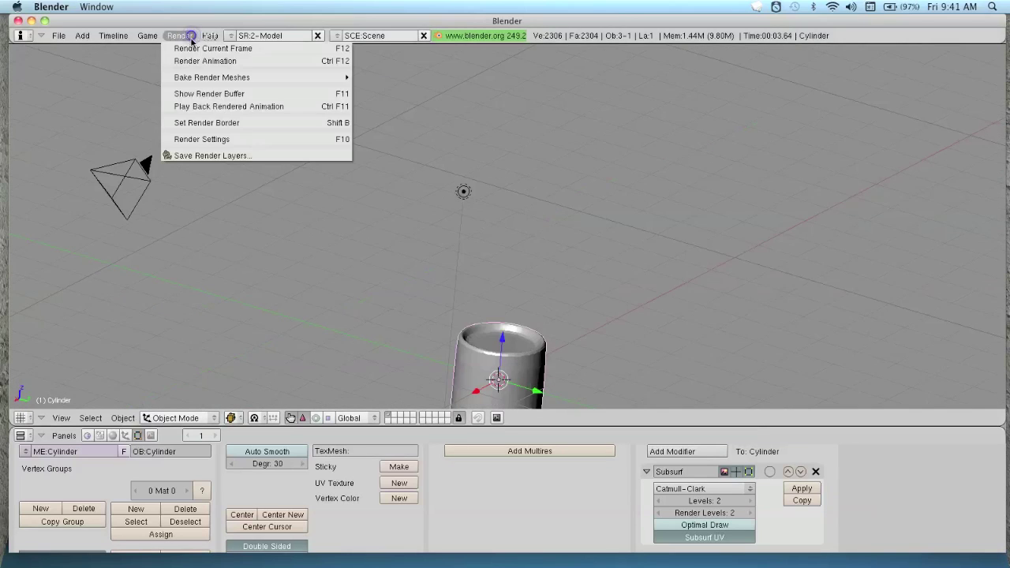
{"action": "left_click", "coordinate": [181, 48]}
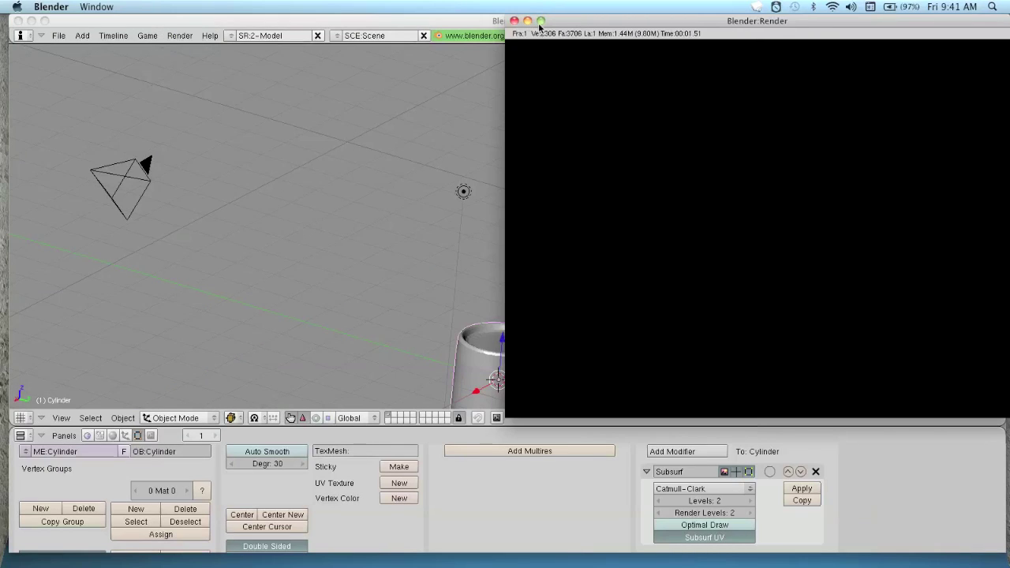
{"action": "left_click", "coordinate": [514, 20]}
{"action": "left_click", "coordinate": [181, 35]}
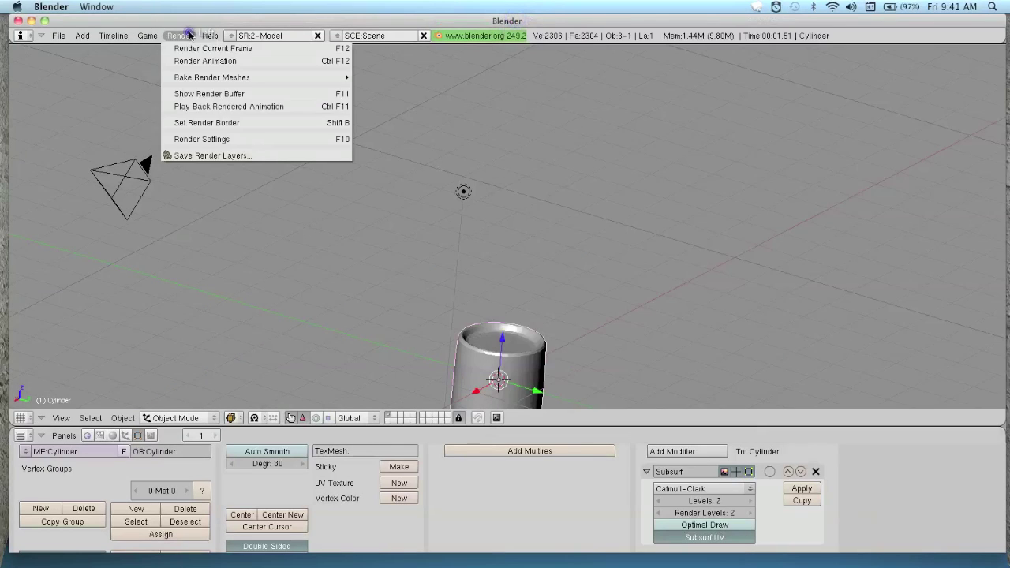
{"action": "left_click", "coordinate": [195, 49]}
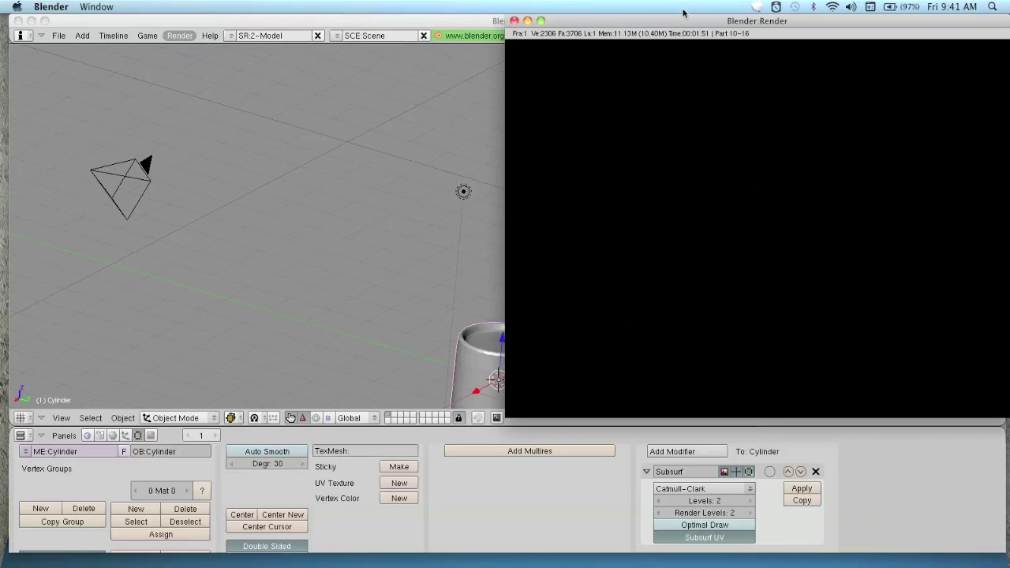
{"action": "left_click", "coordinate": [514, 20]}
Select the spot lamp, move it along X, and set the viewport draw type to Shaded.
{"action": "right_click", "coordinate": [467, 215]}
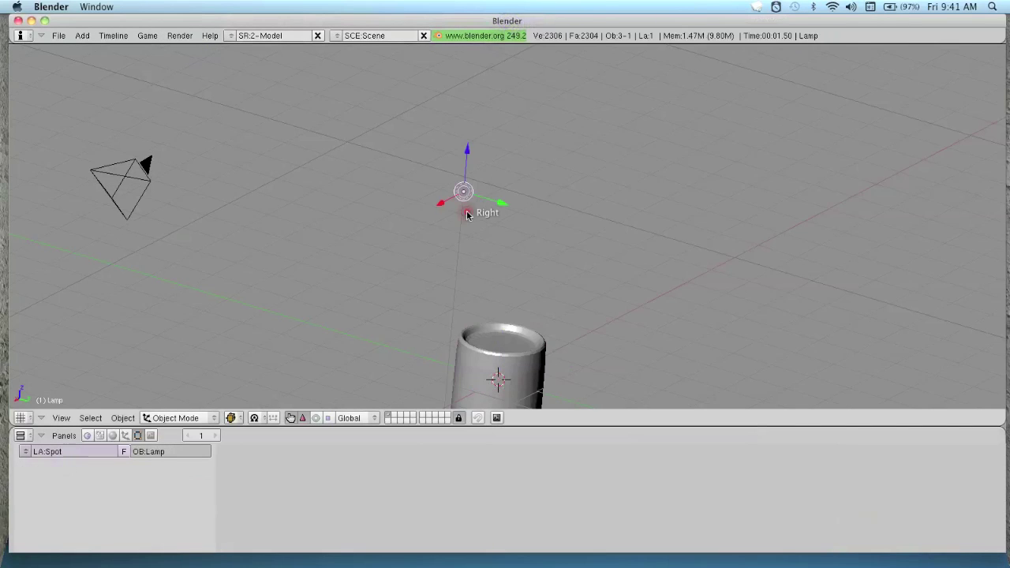
{"action": "middle_click_drag", "start_coordinate": [541, 196], "coordinate": [526, 244]}
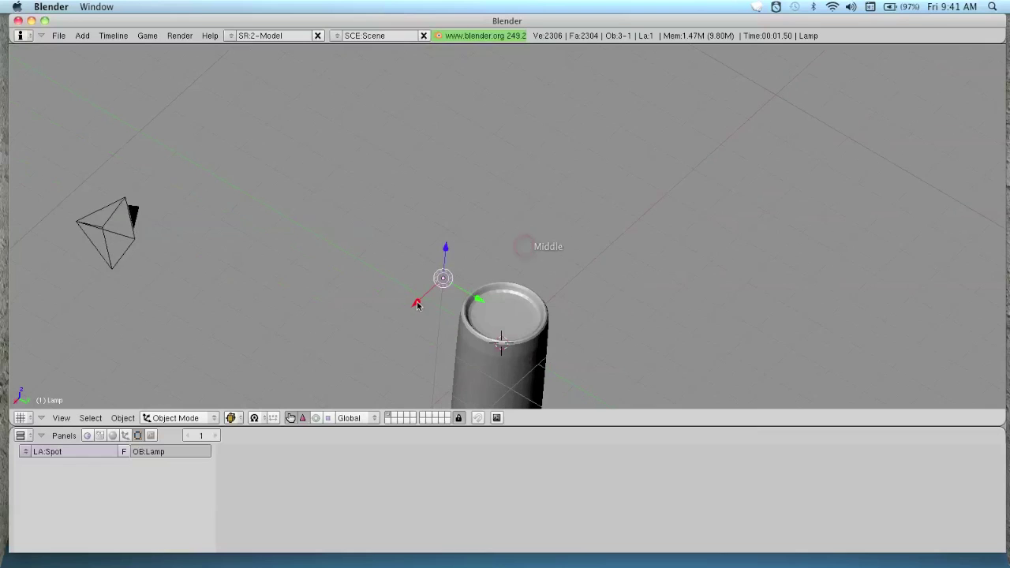
{"action": "left_click_drag", "start_coordinate": [416, 302], "coordinate": [559, 209]}
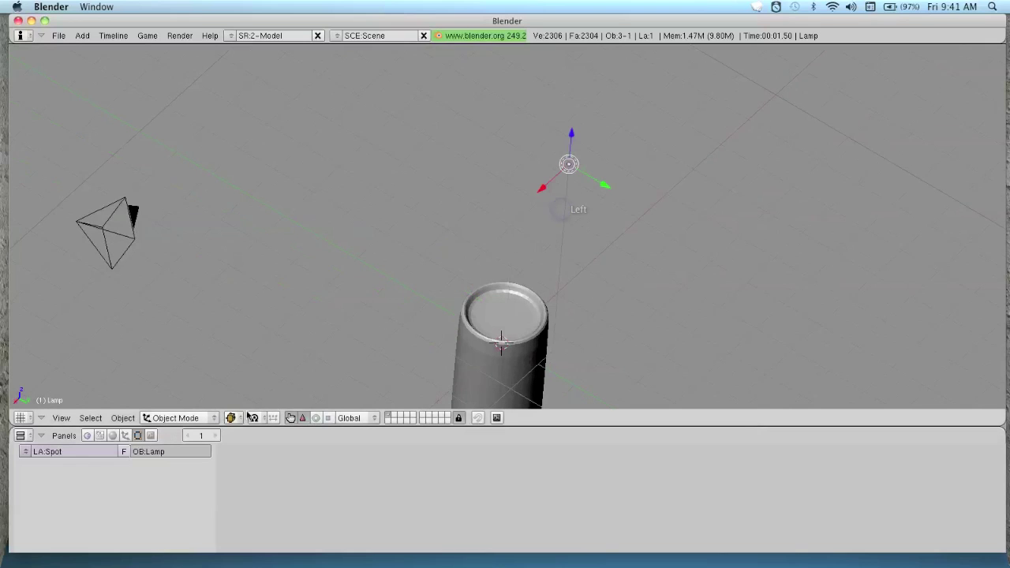
{"action": "left_click", "coordinate": [231, 418]}
{"action": "left_click", "coordinate": [244, 359]}
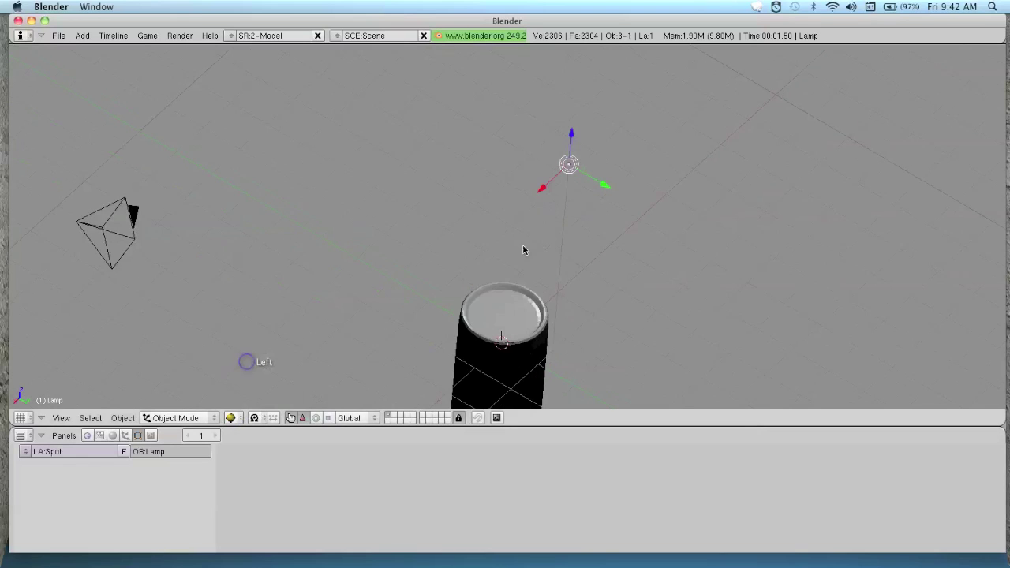
Move the lamp along Y so it sits just above and beside the candle's top.
{"action": "left_click_drag", "start_coordinate": [580, 208], "coordinate": [425, 287]}
{"action": "middle_click_drag", "start_coordinate": [443, 288], "coordinate": [500, 254]}
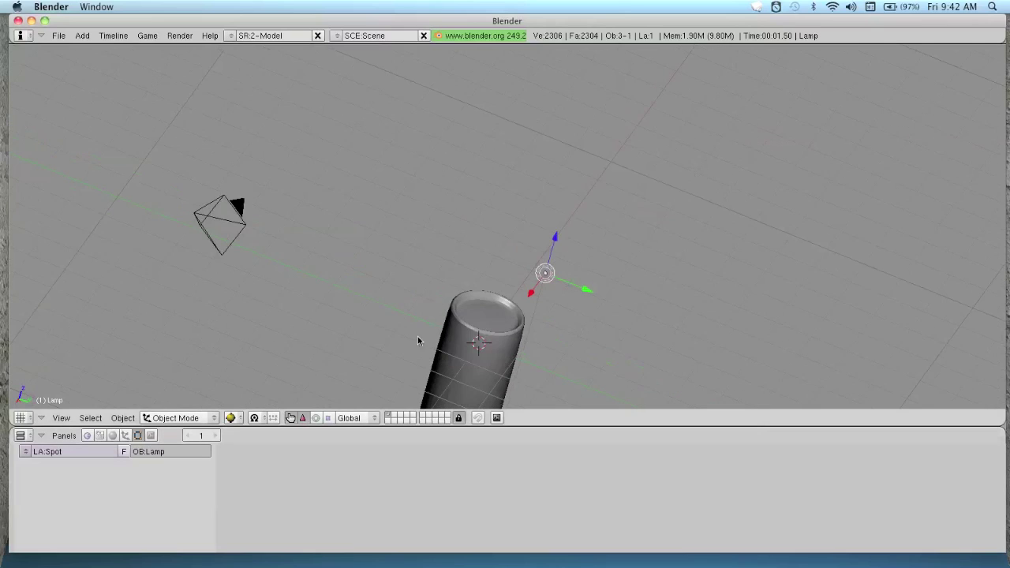
{"action": "key", "text": "space"}
{"action": "mouse_move", "coordinate": [558, 335]}
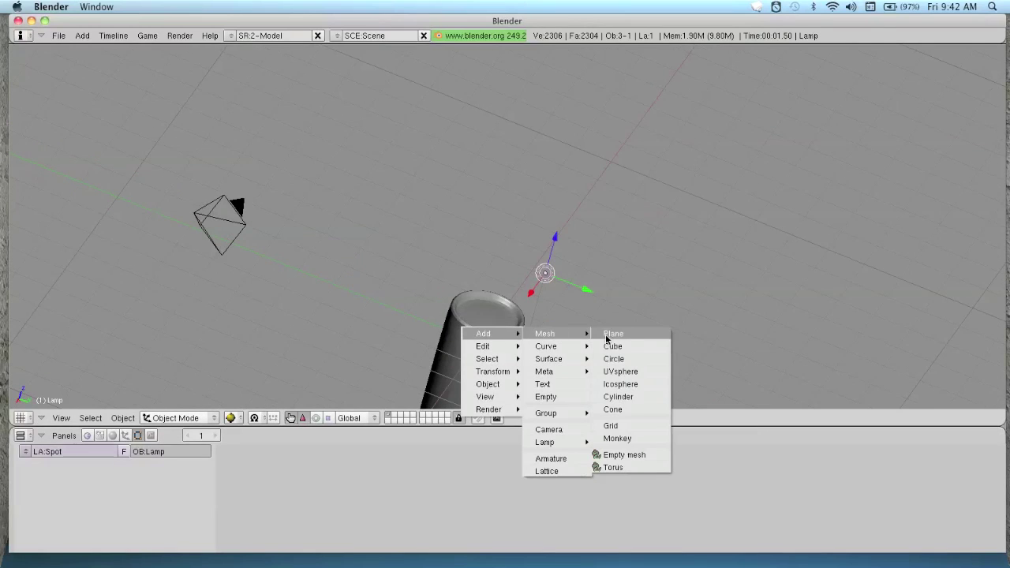
Add a second cylinder, shrink it, raise it onto the candle top, and rescale it by -0.4373.
{"action": "left_click", "coordinate": [612, 396]}
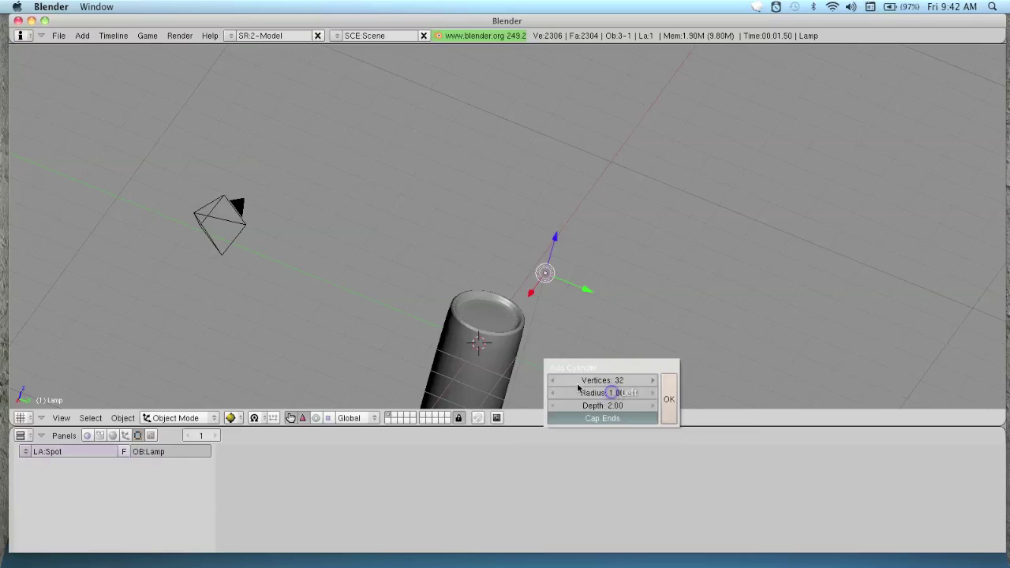
{"action": "left_click", "coordinate": [670, 379]}
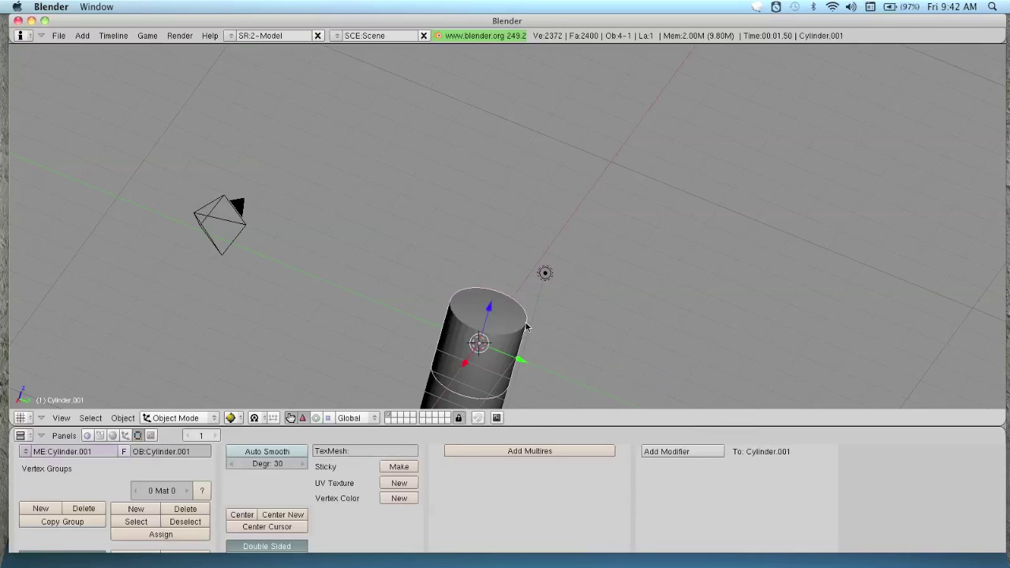
{"action": "key", "text": "s"}
{"action": "left_click", "coordinate": [486, 317]}
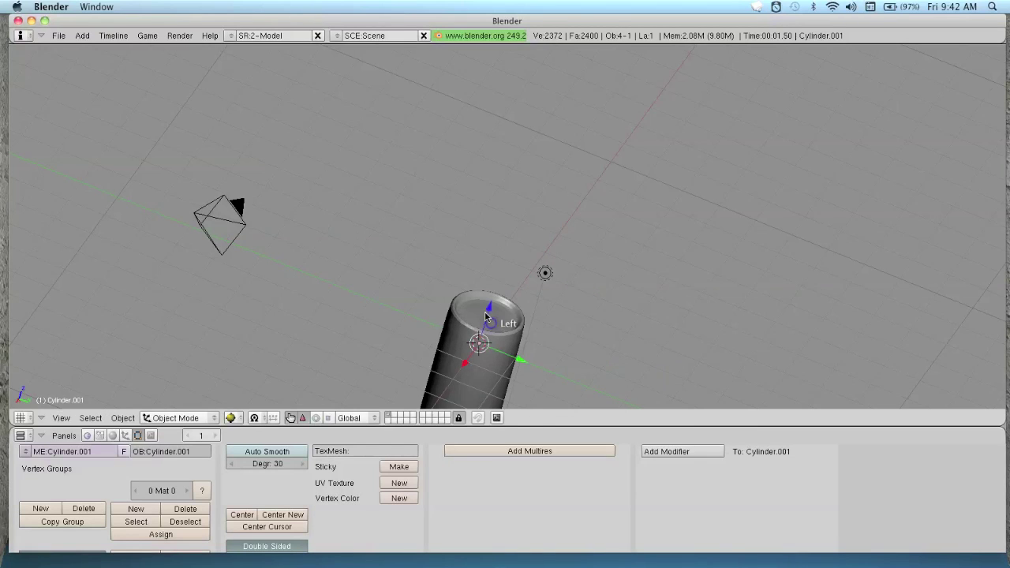
{"action": "left_click_drag", "start_coordinate": [485, 318], "coordinate": [505, 270]}
{"action": "key", "text": "s"}
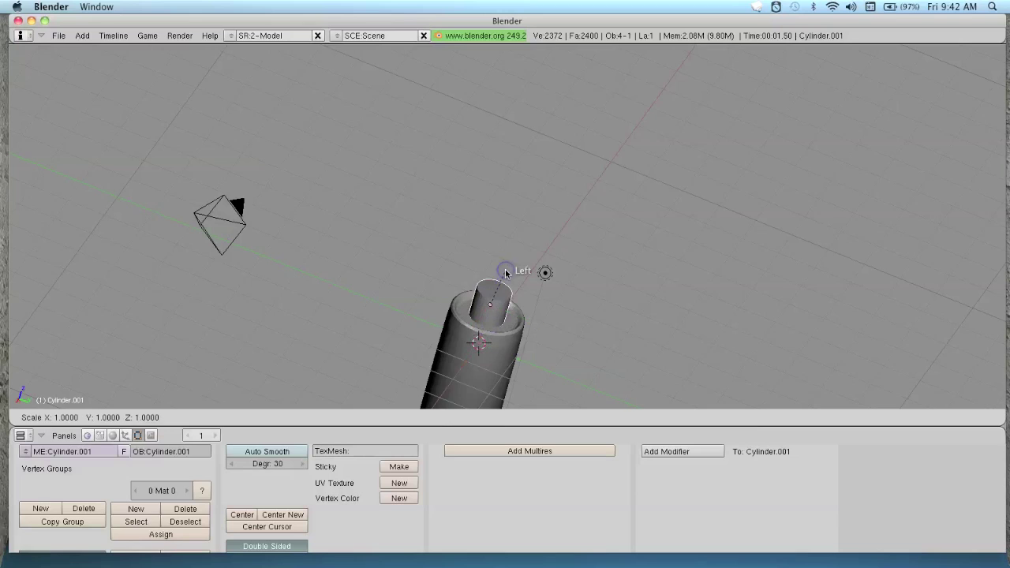
{"action": "left_click", "coordinate": [487, 311]}
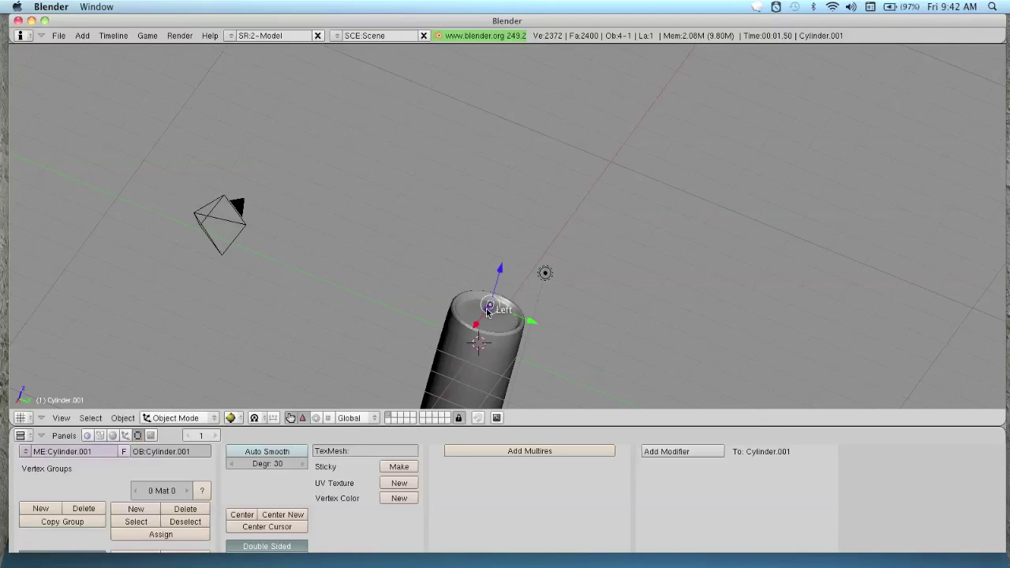
{"action": "middle_click_drag", "start_coordinate": [487, 312], "coordinate": [489, 307]}
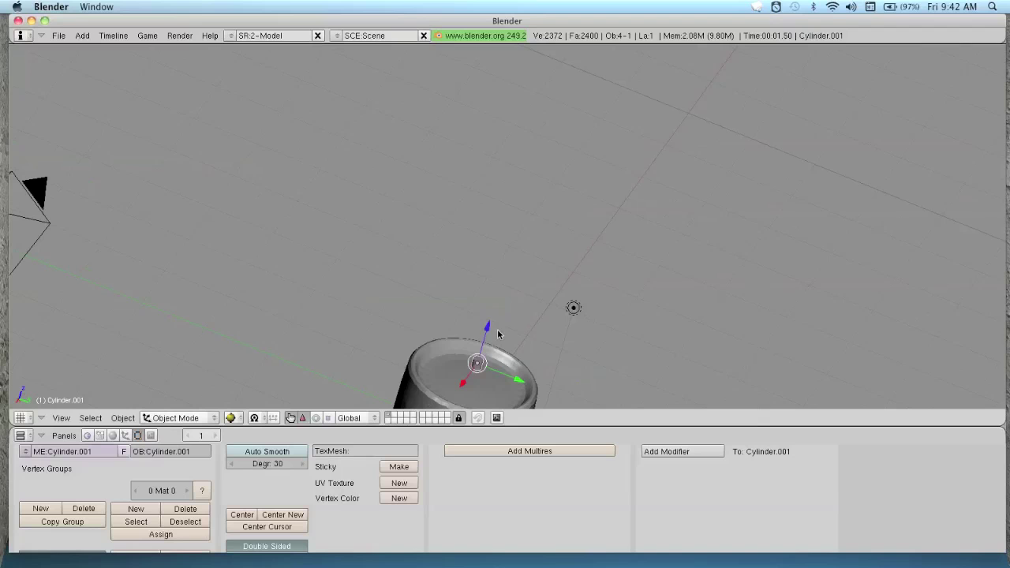
{"action": "key", "text": "KP_1"}
Lower Cylinder.001 toward the candle and scale its mesh down in Edit Mode.
{"action": "key", "text": "KP_5"}
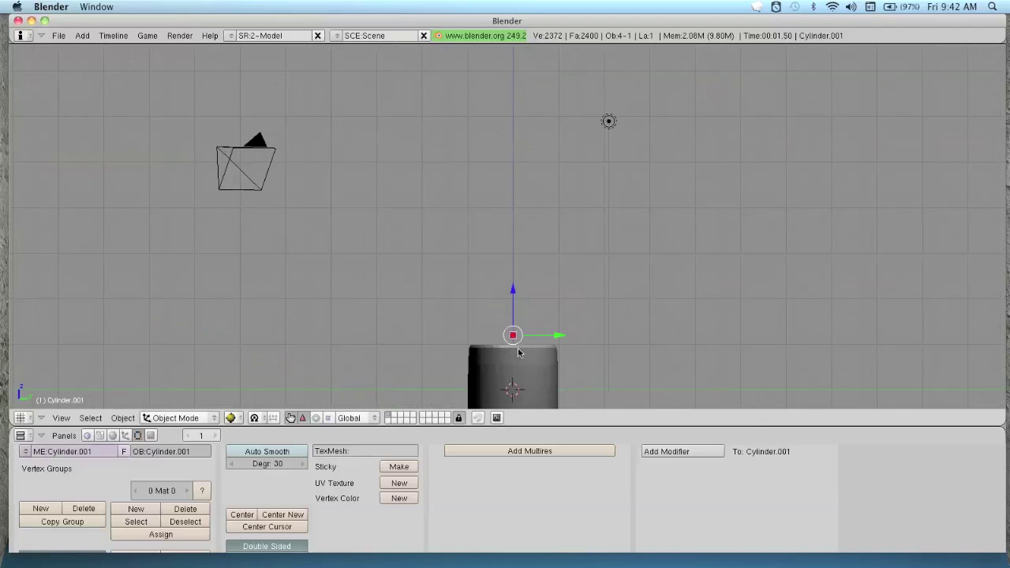
{"action": "middle_click_drag", "start_coordinate": [518, 353], "coordinate": [563, 167], "text": "ctrl"}
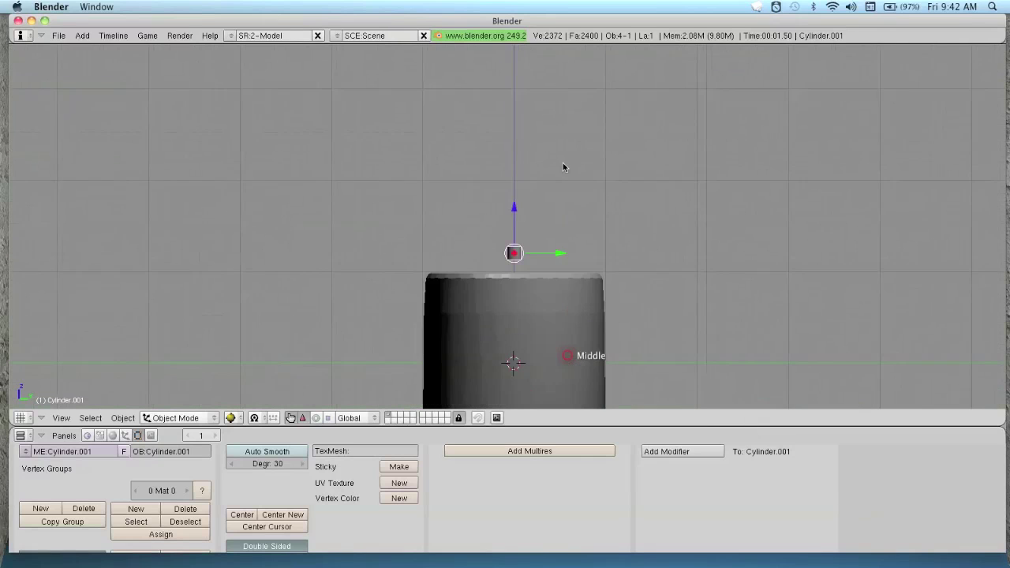
{"action": "mouse_move", "coordinate": [514, 206]}
{"action": "left_mouse_down"}
{"action": "mouse_move", "coordinate": [521, 230]}
{"action": "mouse_move", "coordinate": [527, 214]}
{"action": "left_mouse_up"}
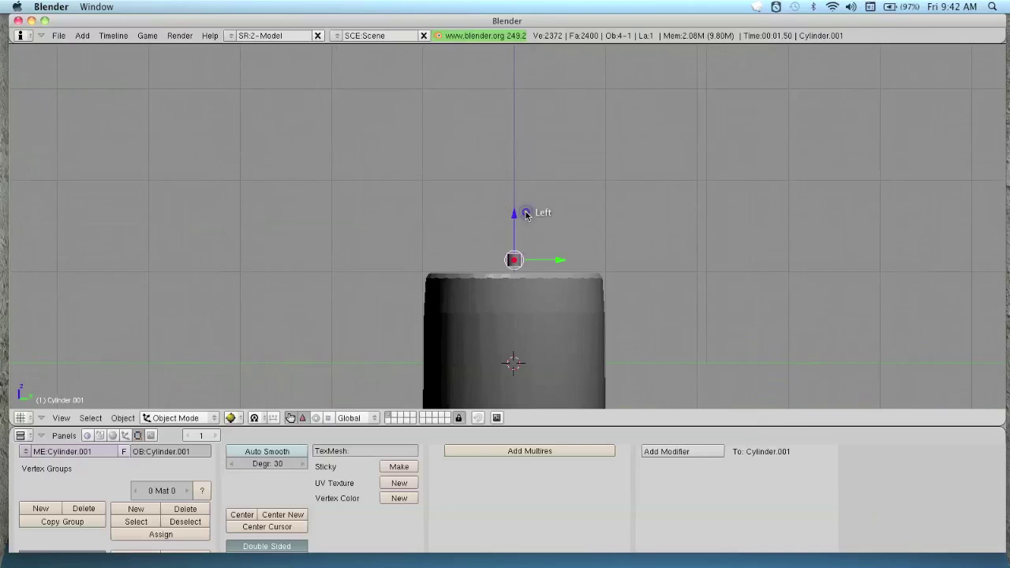
{"action": "scroll", "coordinate": [527, 215], "scroll_direction": "up", "scroll_amount": 4}
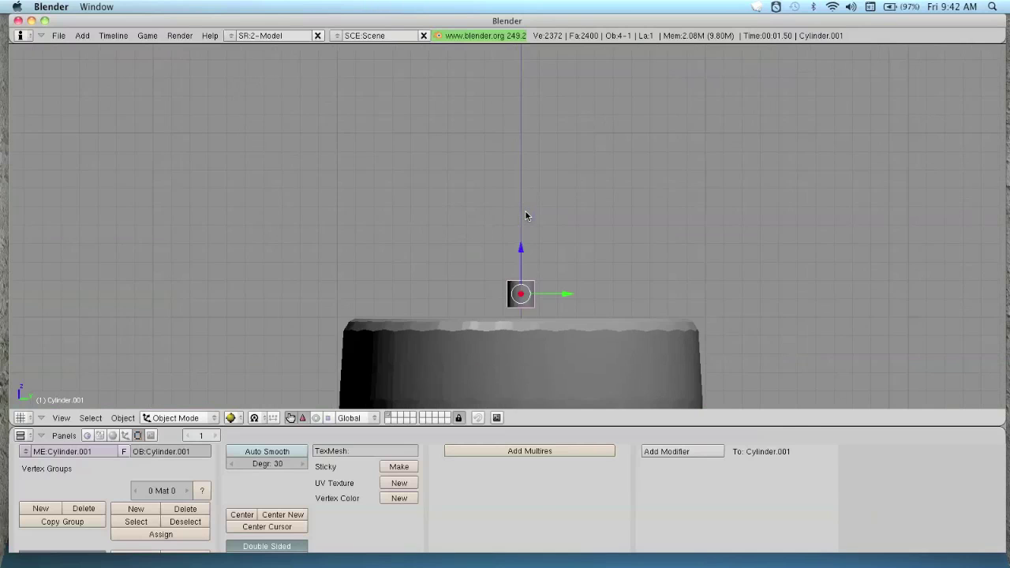
{"action": "key", "text": "Tab"}
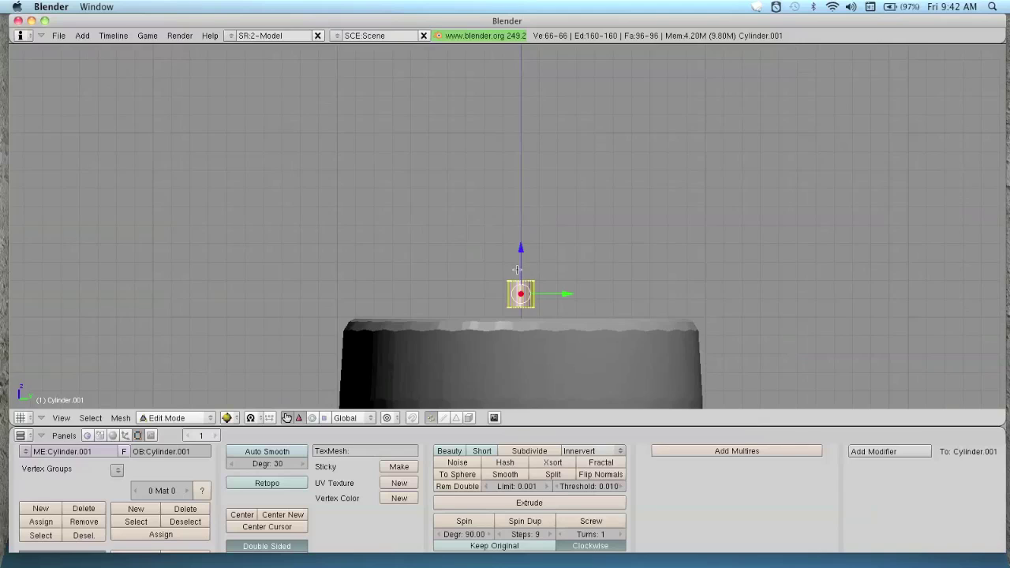
{"action": "key", "text": "s"}
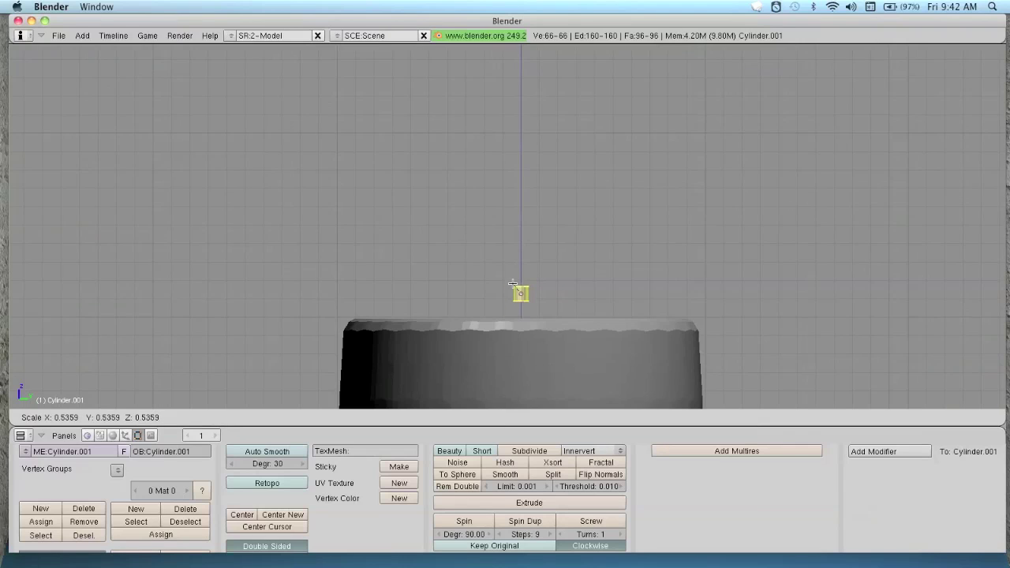
{"action": "left_click", "coordinate": [513, 284]}
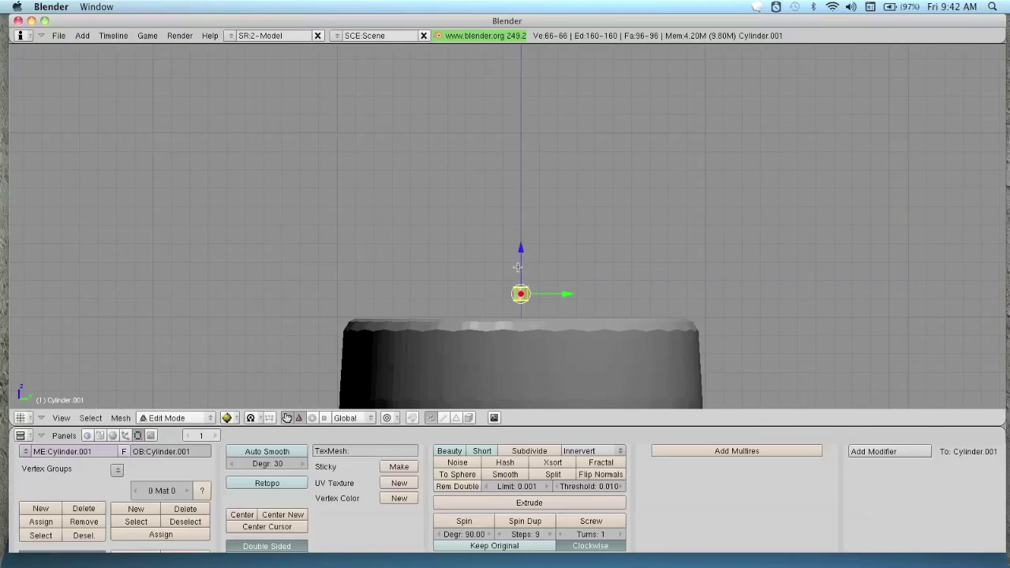
Select the wick's top vertex ring and raise it 0.1609 along Z.
{"action": "scroll", "coordinate": [517, 267], "scroll_direction": "up", "scroll_amount": 1}
{"action": "key", "text": "a"}
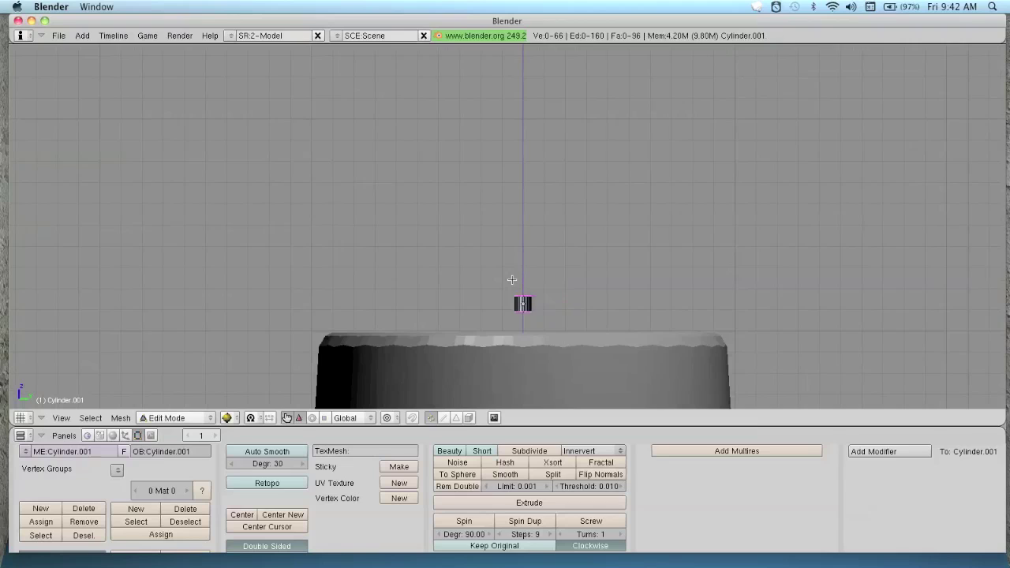
{"action": "right_click", "coordinate": [513, 290], "text": "alt"}
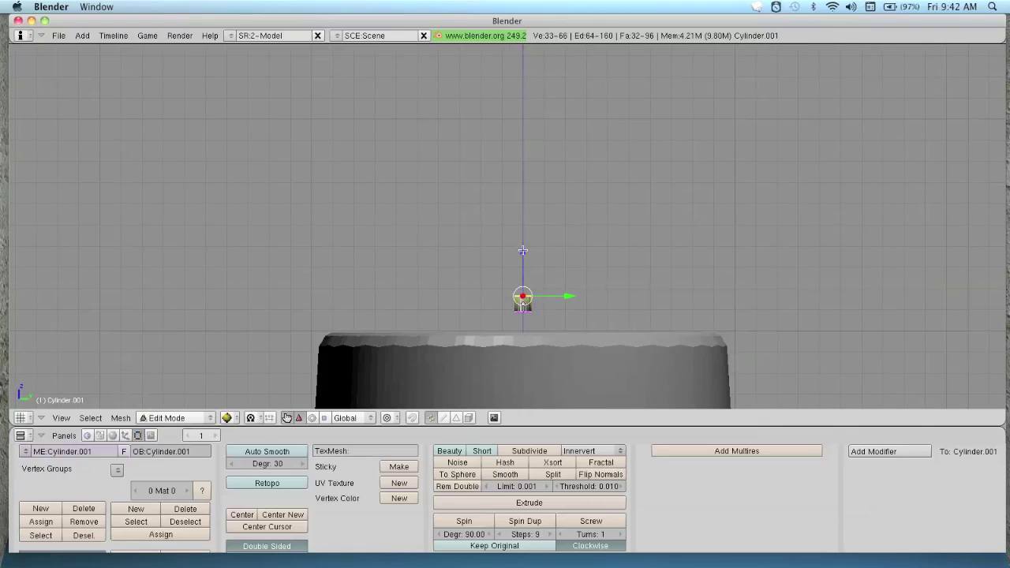
{"action": "key", "text": "g"}
{"action": "key", "text": "z"}
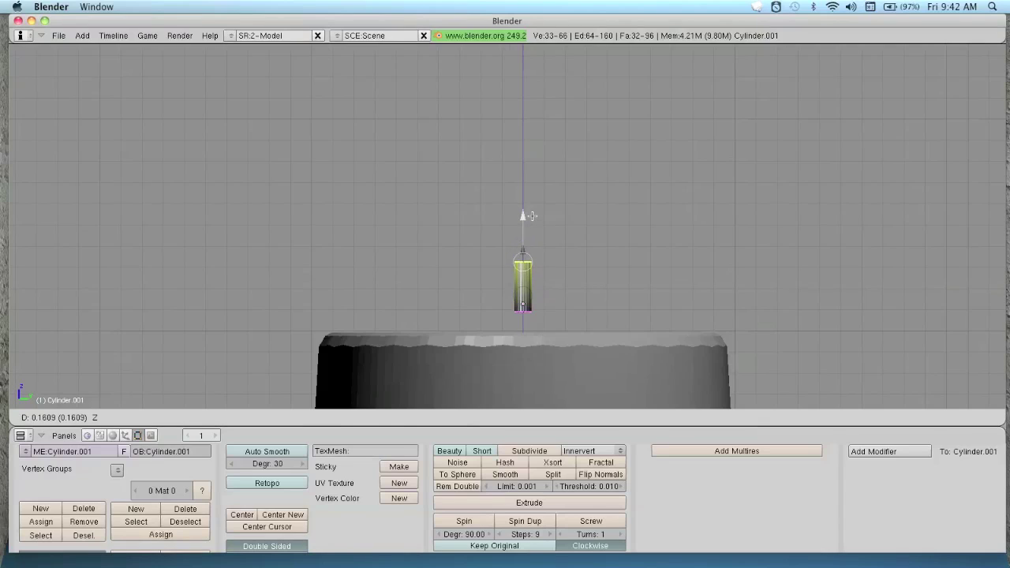
{"action": "left_click", "coordinate": [532, 215]}
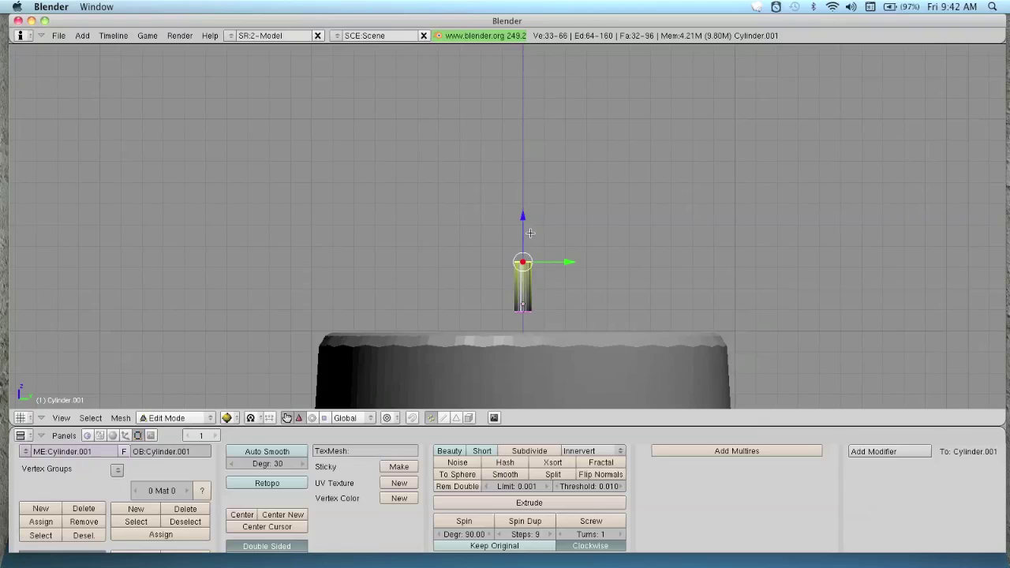
Extrude two angled segments from the wick's top so it curls over to one side.
{"action": "left_click", "coordinate": [530, 234], "text": "ctrl"}
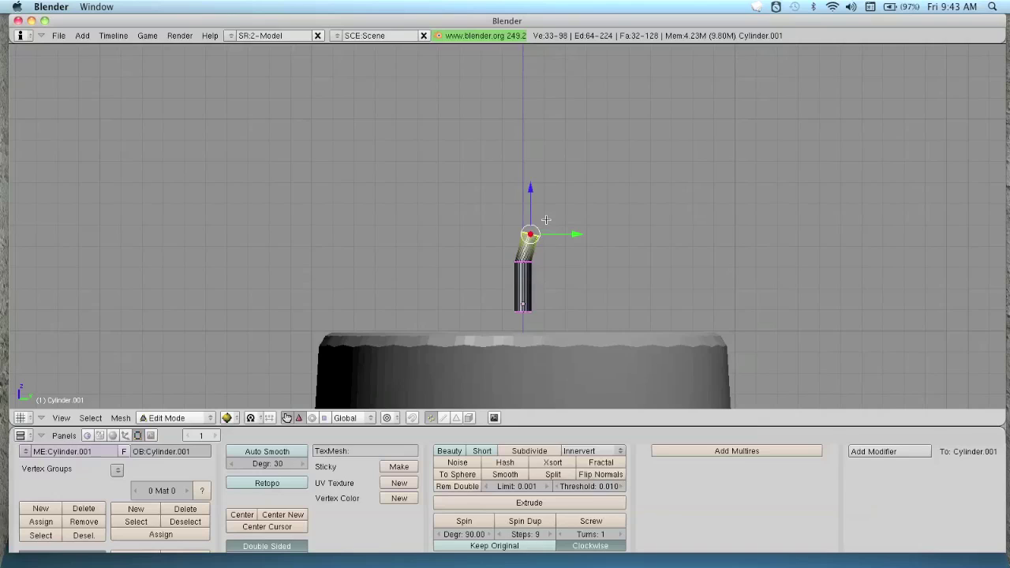
{"action": "left_click", "coordinate": [545, 220], "text": "ctrl"}
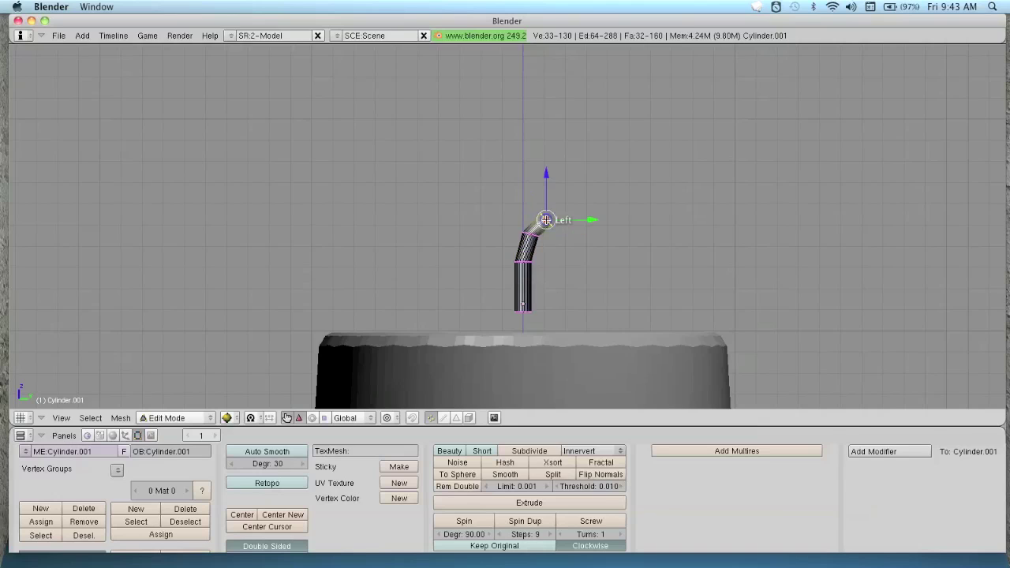
{"action": "scroll", "coordinate": [546, 220], "scroll_direction": "up", "scroll_amount": 2}
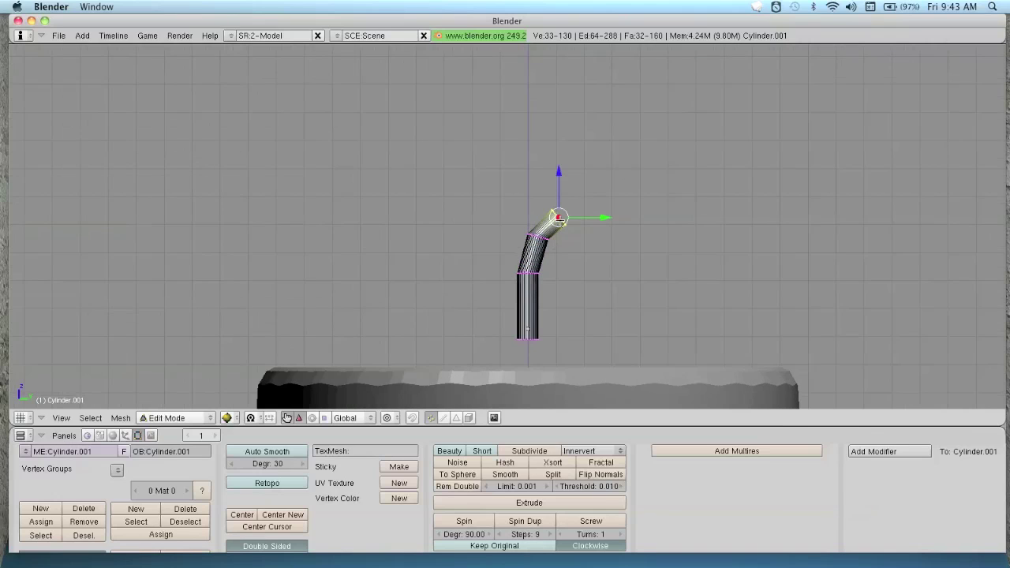
{"action": "scroll", "coordinate": [565, 170], "scroll_direction": "down", "scroll_amount": 3}
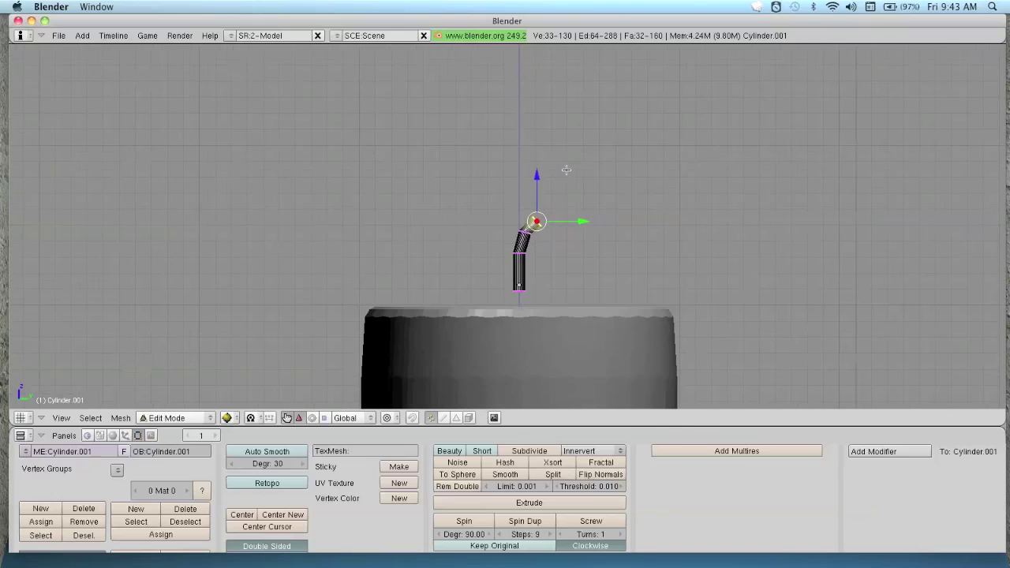
Return to Object Mode and lower the wick down into the candle's top.
{"action": "key", "text": "Tab"}
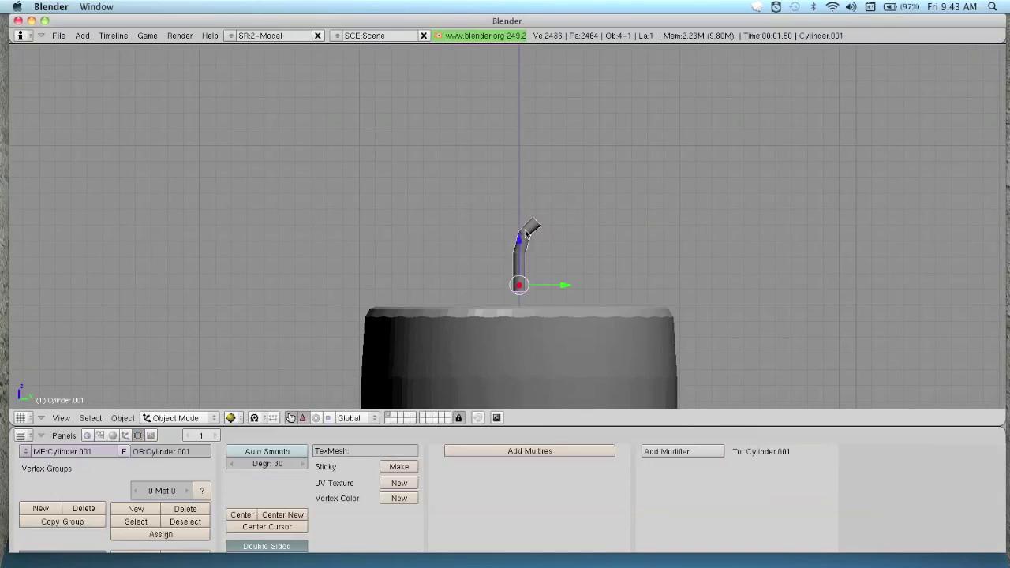
{"action": "middle_click_drag", "start_coordinate": [525, 232], "coordinate": [528, 251]}
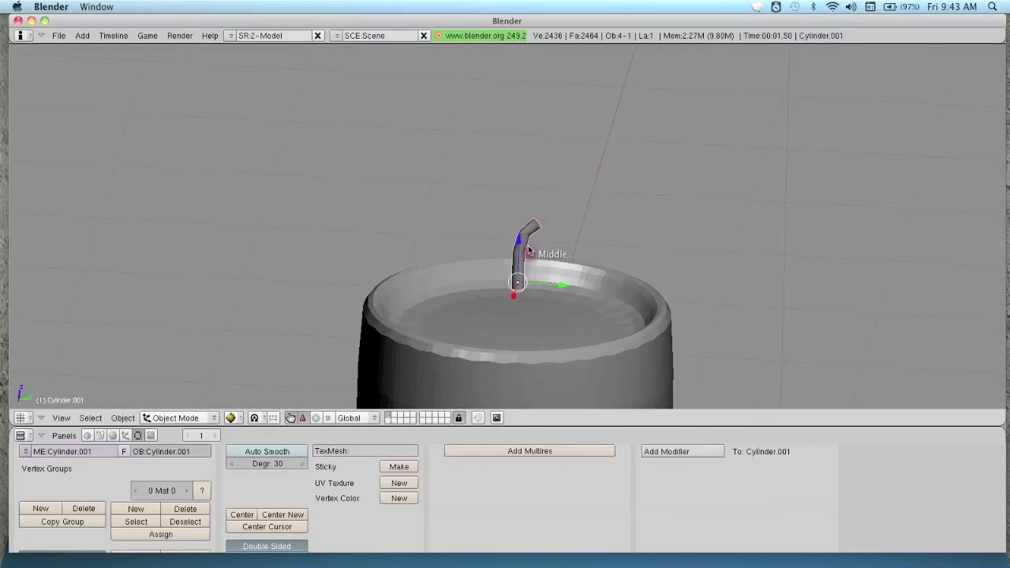
{"action": "left_click_drag", "start_coordinate": [518, 246], "coordinate": [518, 286]}
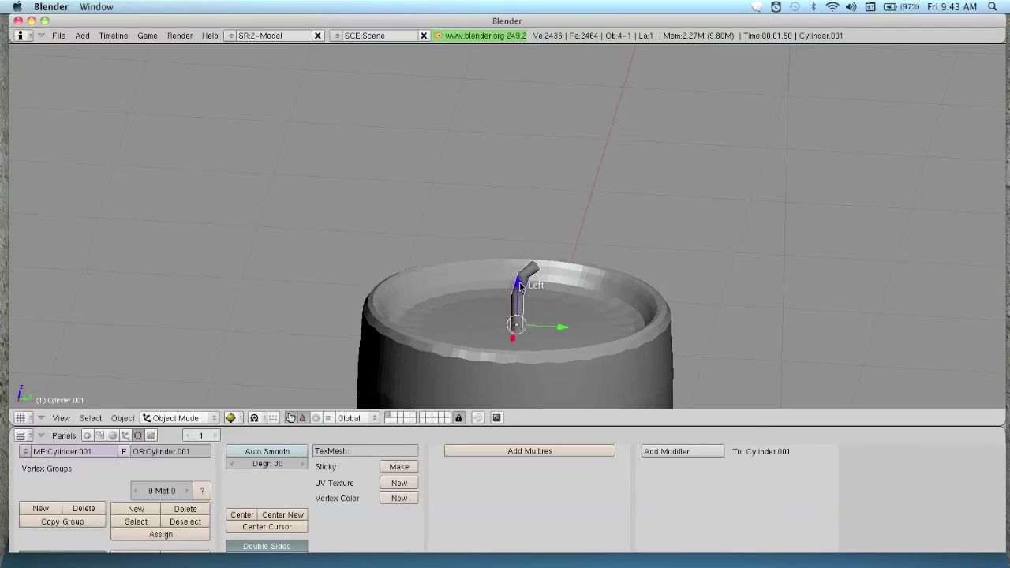
Rotate the wick about the vertical Z axis so its bend points sideways.
{"action": "key", "text": "KP_7"}
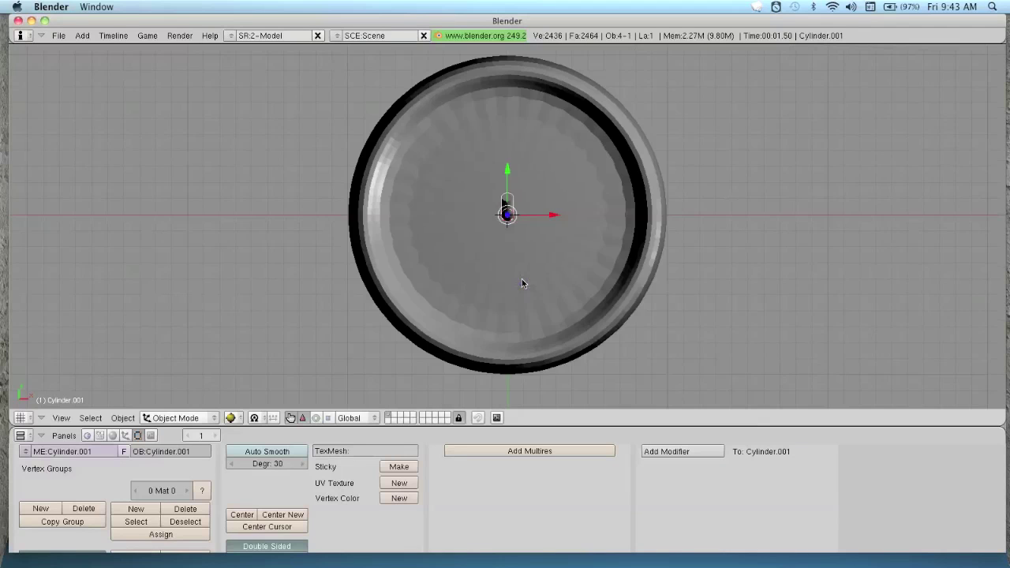
{"action": "left_click", "coordinate": [316, 417]}
{"action": "middle_click_drag", "start_coordinate": [382, 363], "coordinate": [495, 262]}
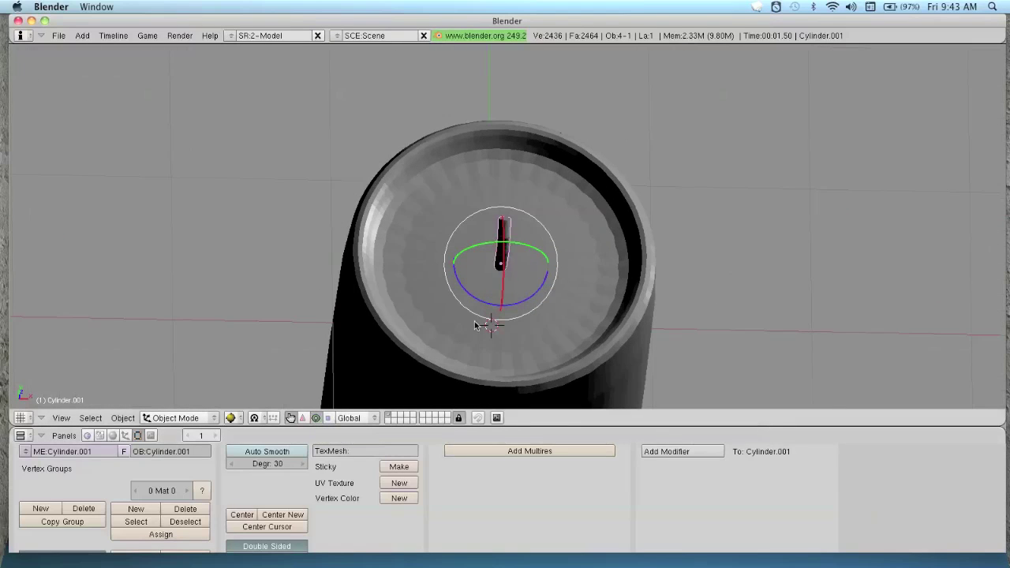
{"action": "left_click_drag", "start_coordinate": [517, 308], "coordinate": [439, 281]}
{"action": "key", "text": "KP_0"}
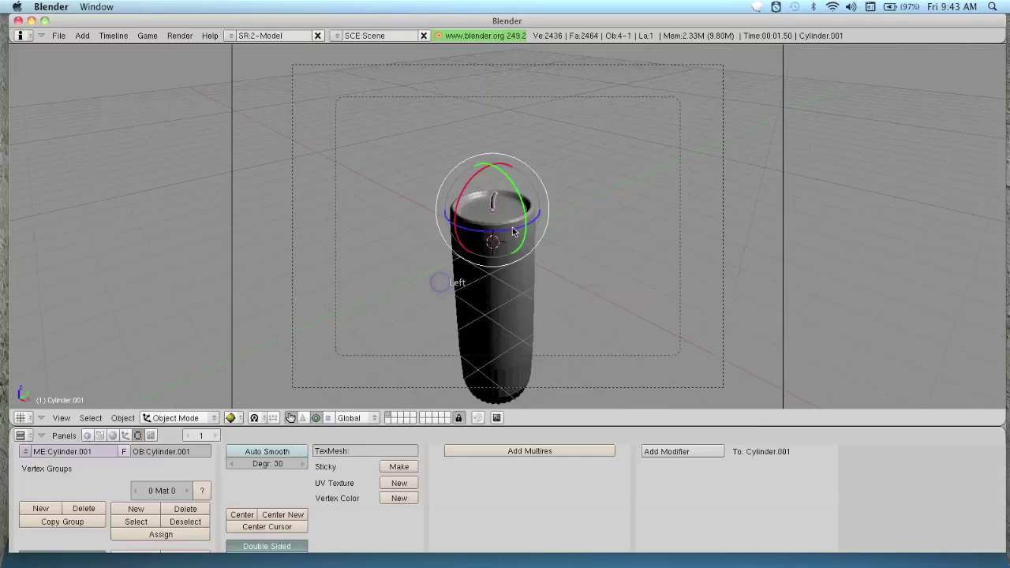
{"action": "left_click_drag", "start_coordinate": [512, 233], "coordinate": [489, 234]}
{"action": "key", "text": "KP_7"}
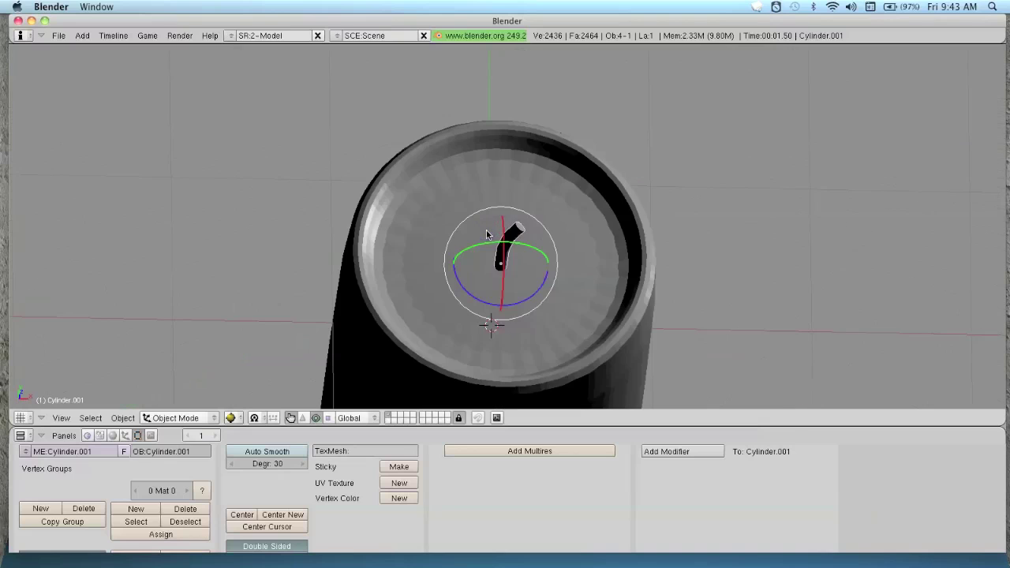
{"action": "scroll", "coordinate": [499, 246], "scroll_direction": "down", "scroll_amount": 4}
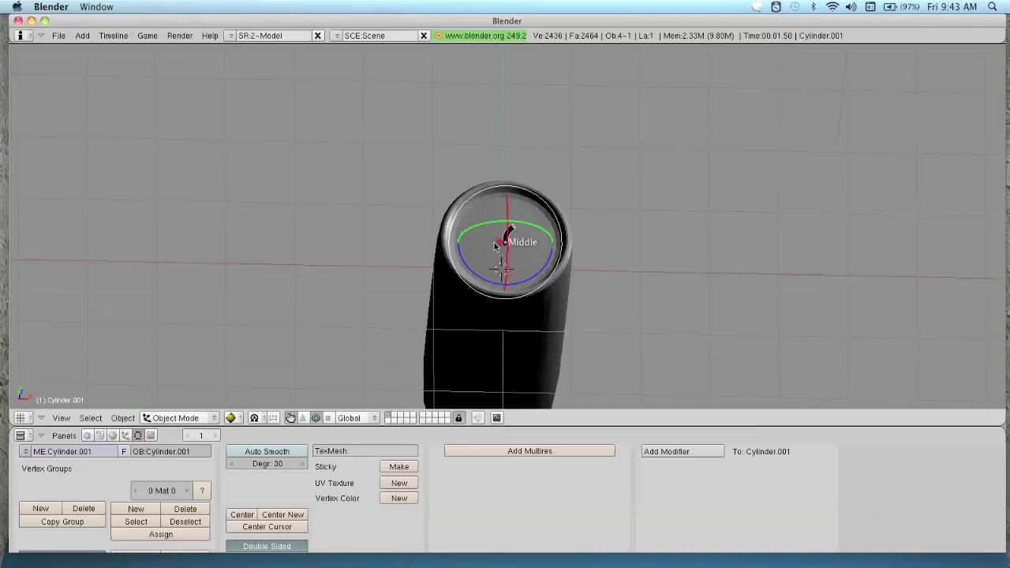
Orbit around the finished candle and select the candle body.
{"action": "middle_click_drag", "start_coordinate": [499, 246], "coordinate": [473, 204]}
{"action": "left_click", "coordinate": [302, 417]}
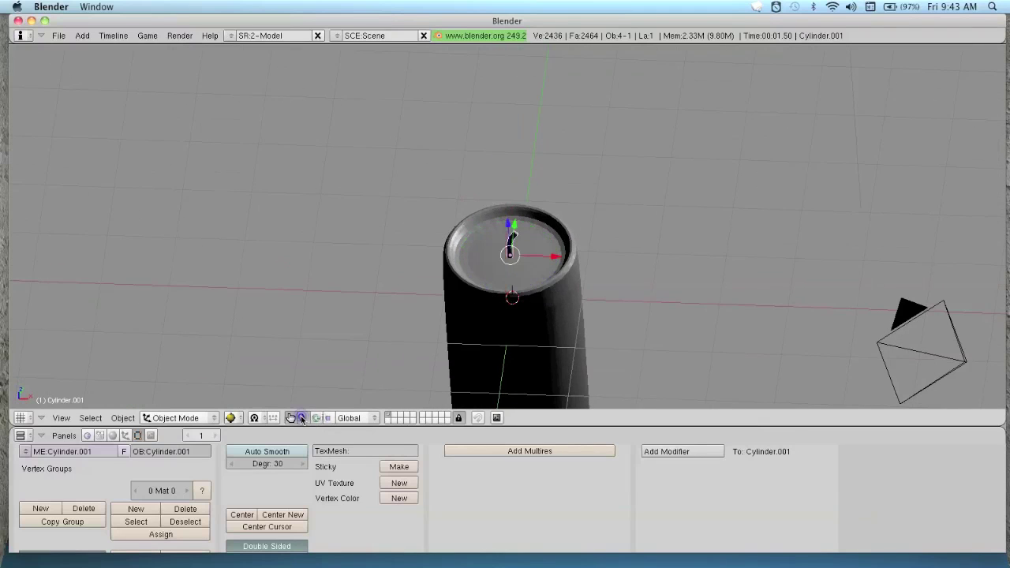
{"action": "scroll", "coordinate": [350, 293], "scroll_direction": "down", "scroll_amount": 3}
{"action": "middle_click_drag", "start_coordinate": [349, 293], "coordinate": [633, 252]}
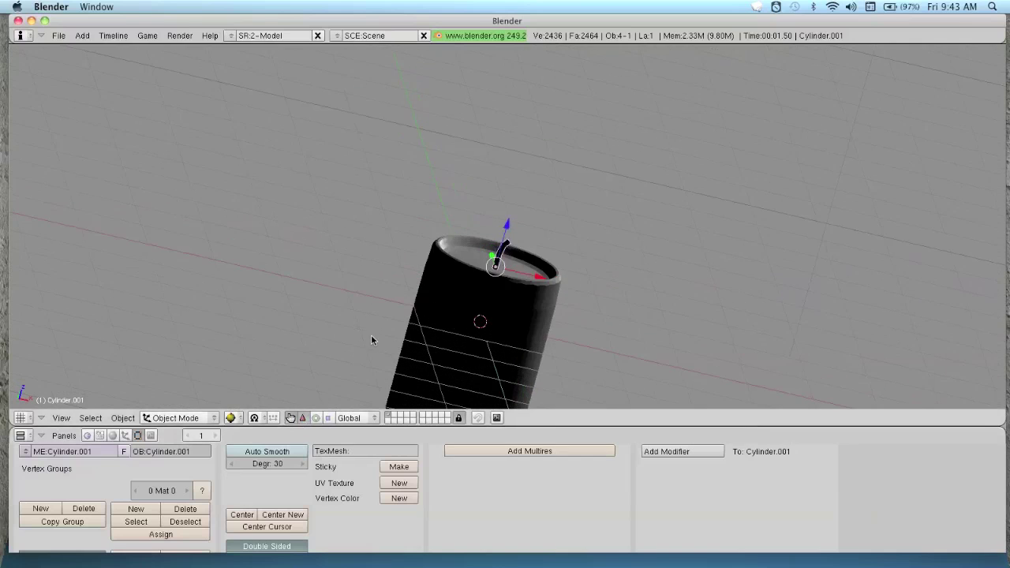
{"action": "middle_click_drag", "start_coordinate": [371, 341], "coordinate": [429, 276]}
{"action": "right_click", "coordinate": [427, 273]}
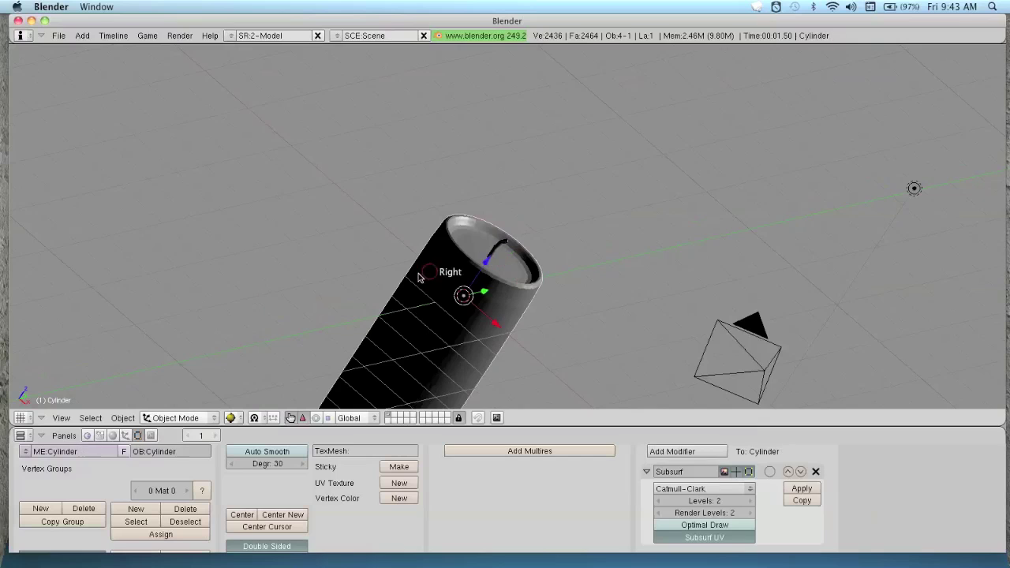
Add a material named Candle to the body and colour it pale yellow (R 0.962, G 0.999, B 0.629).
{"action": "left_click", "coordinate": [112, 437]}
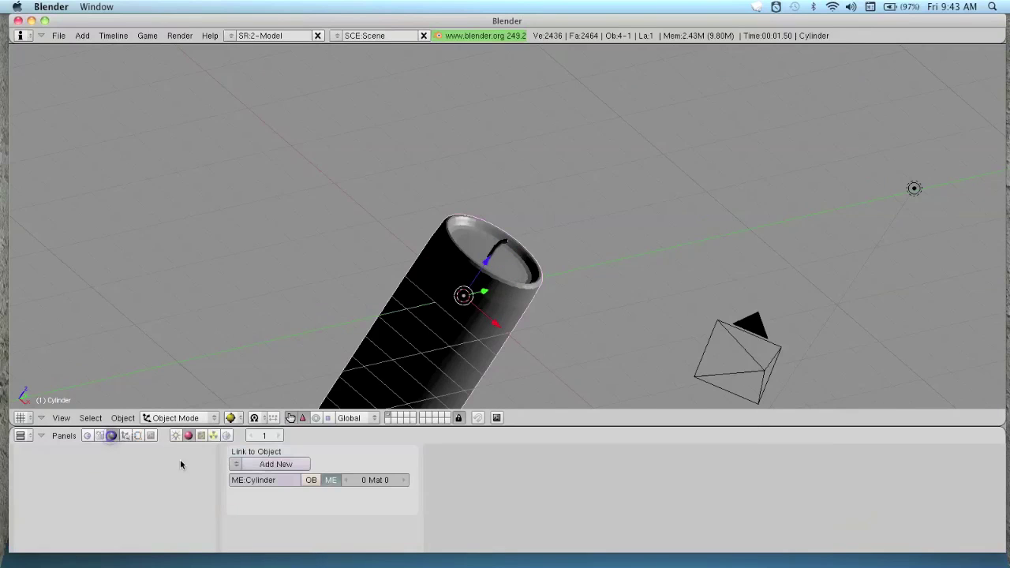
{"action": "left_click", "coordinate": [294, 464]}
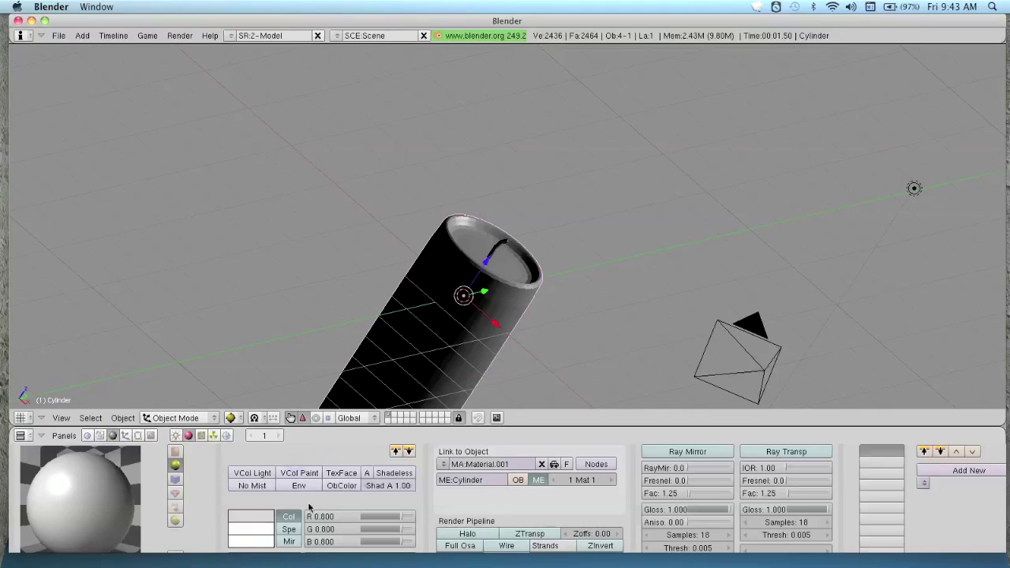
{"action": "left_click", "coordinate": [477, 464]}
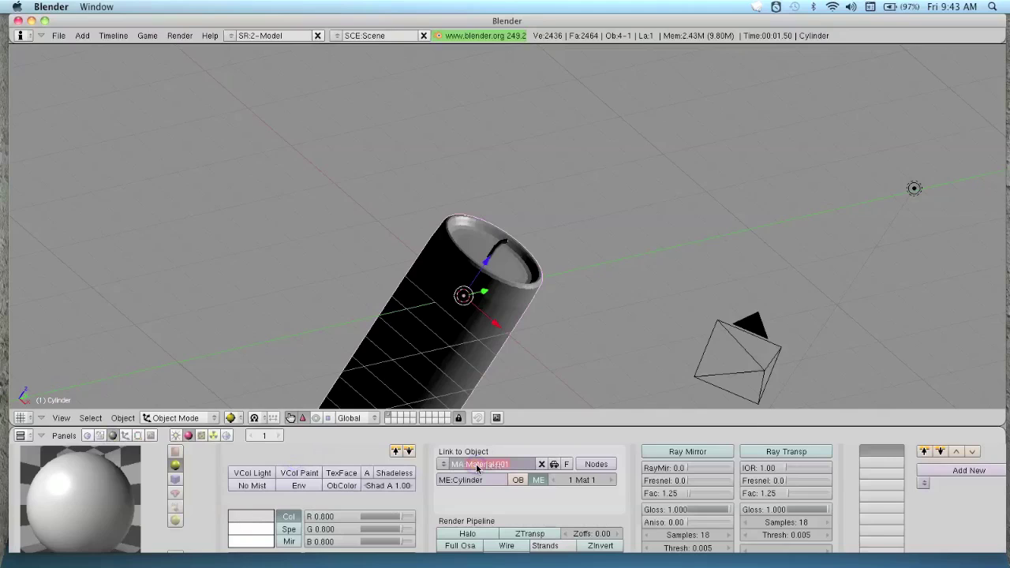
{"action": "type", "text": "Cr"}
{"action": "key", "text": "Return"}
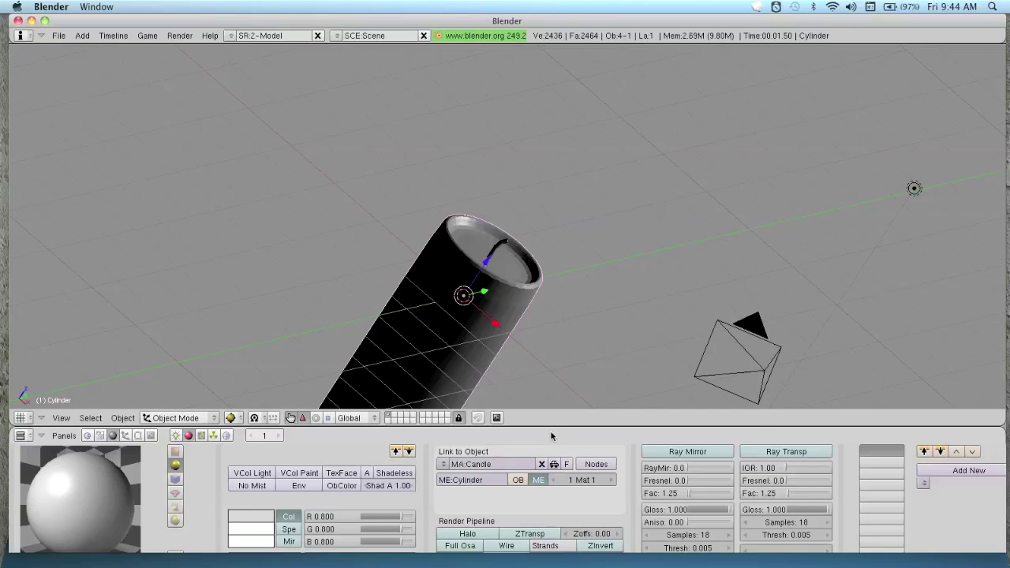
{"action": "left_click", "coordinate": [261, 523]}
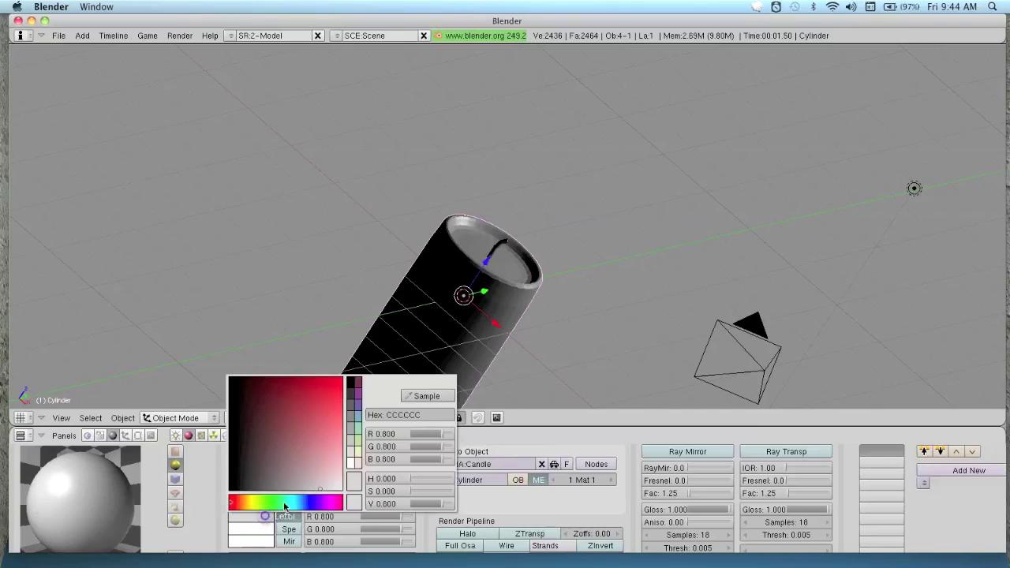
{"action": "left_click_drag", "start_coordinate": [254, 503], "coordinate": [249, 505]}
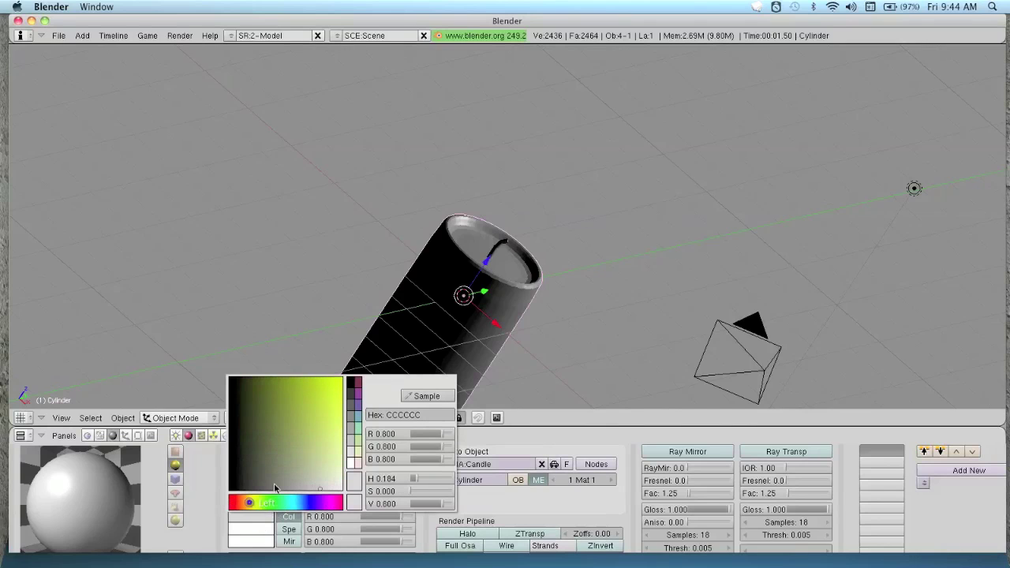
{"action": "left_click_drag", "start_coordinate": [335, 452], "coordinate": [340, 448]}
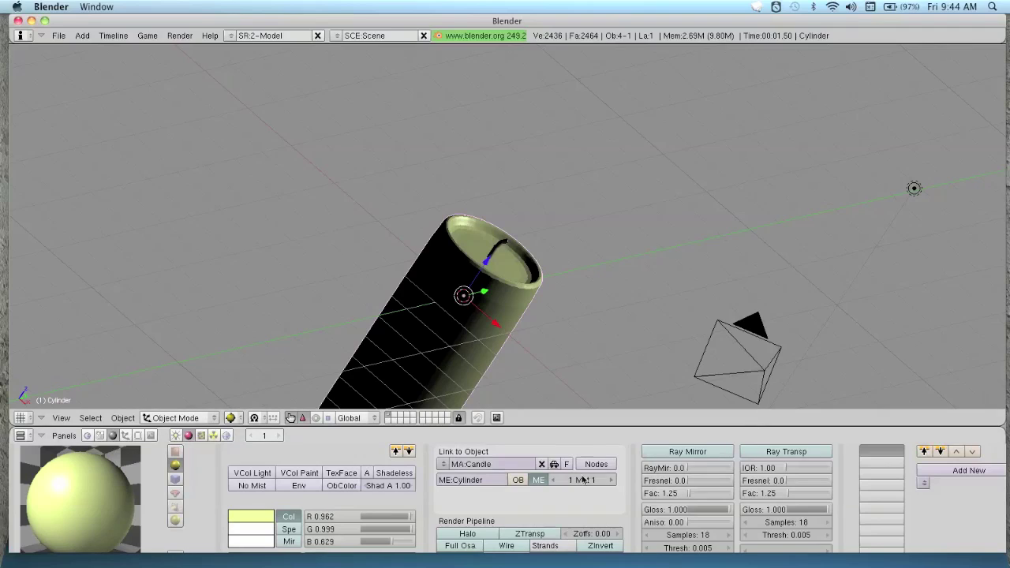
Apply Set Smooth to the candle cylinder, then bring its material settings back up.
{"action": "left_click", "coordinate": [139, 435]}
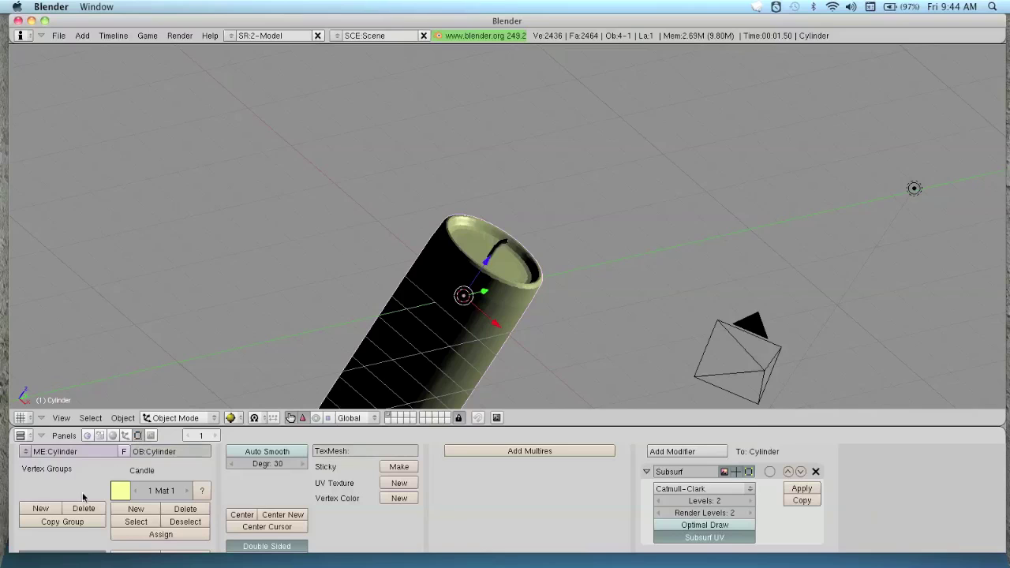
{"action": "scroll", "coordinate": [219, 517], "scroll_direction": "down", "scroll_amount": 3}
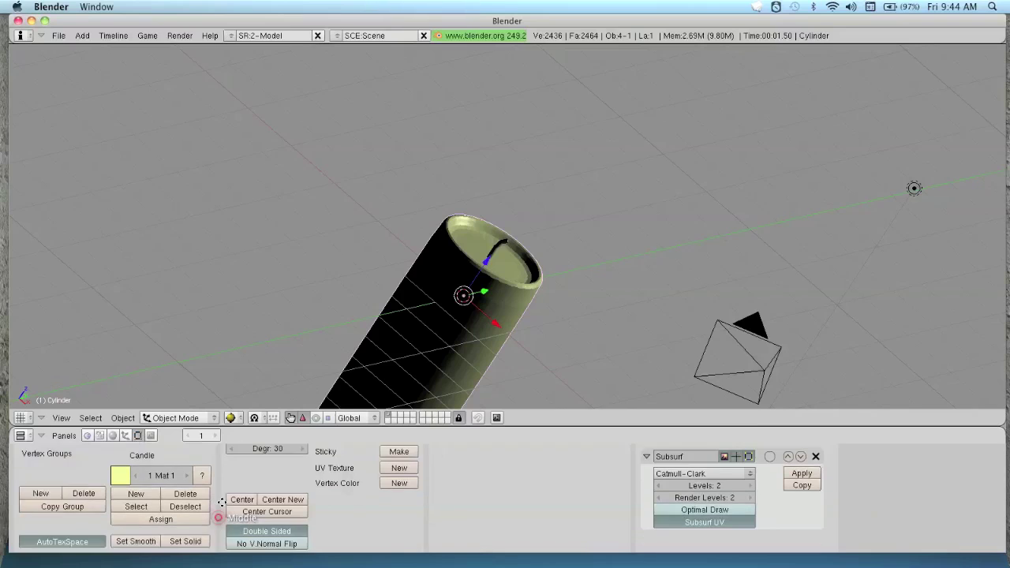
{"action": "left_click", "coordinate": [136, 490]}
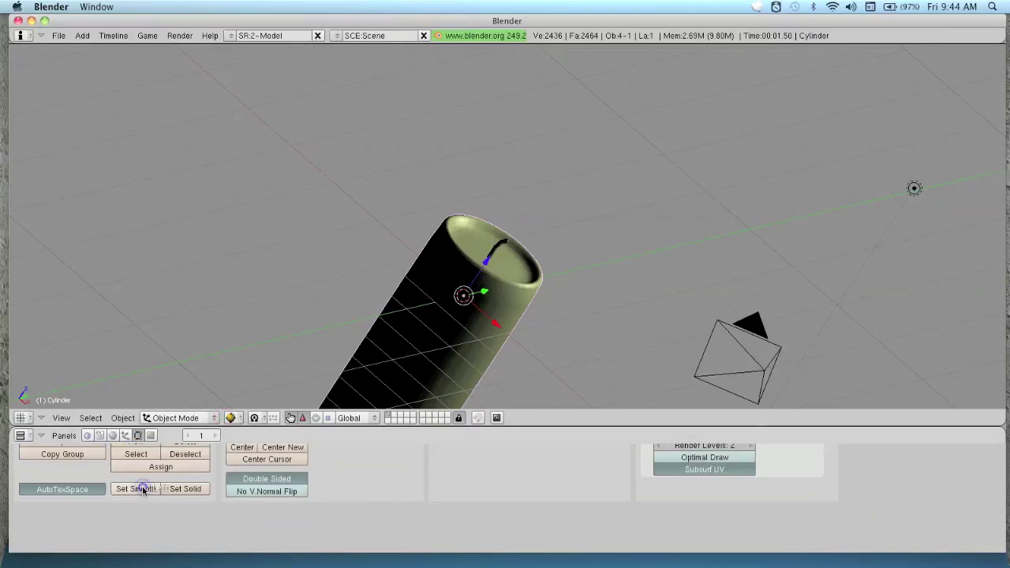
{"action": "middle_click_drag", "start_coordinate": [481, 300], "coordinate": [376, 376]}
{"action": "left_click", "coordinate": [112, 436]}
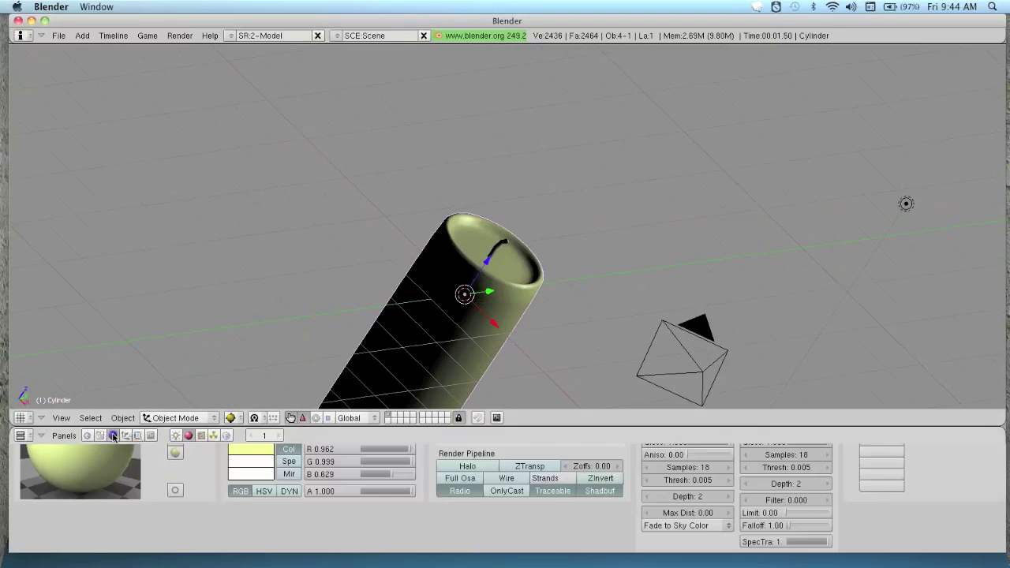
{"action": "scroll", "coordinate": [406, 518], "scroll_direction": "up", "scroll_amount": 3}
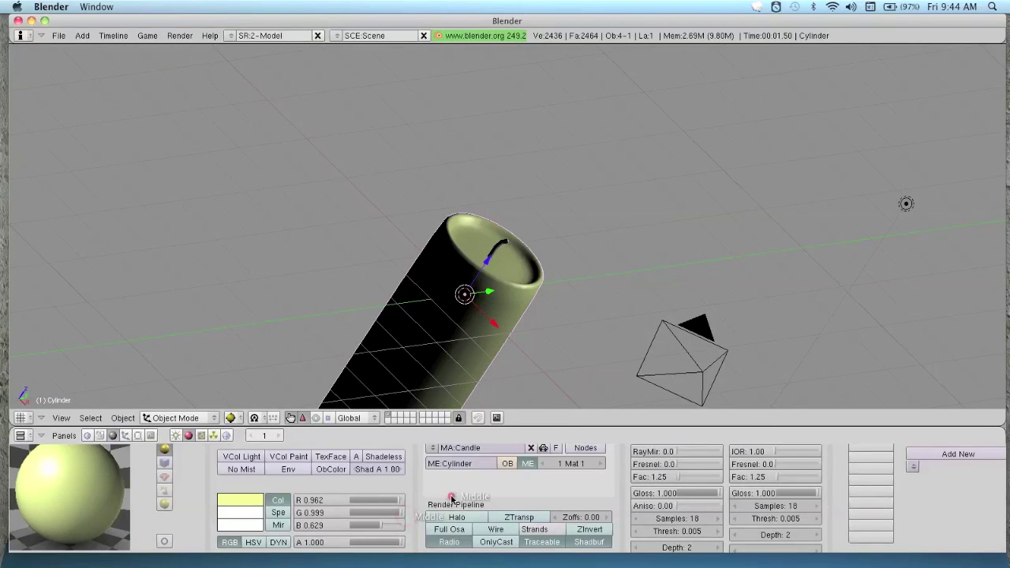
{"action": "mouse_move", "coordinate": [405, 525]}
{"action": "middle_mouse_down", "text": "ctrl"}
{"action": "mouse_move", "coordinate": [400, 534]}
{"action": "mouse_move", "coordinate": [424, 532]}
{"action": "middle_mouse_up", "text": "ctrl"}
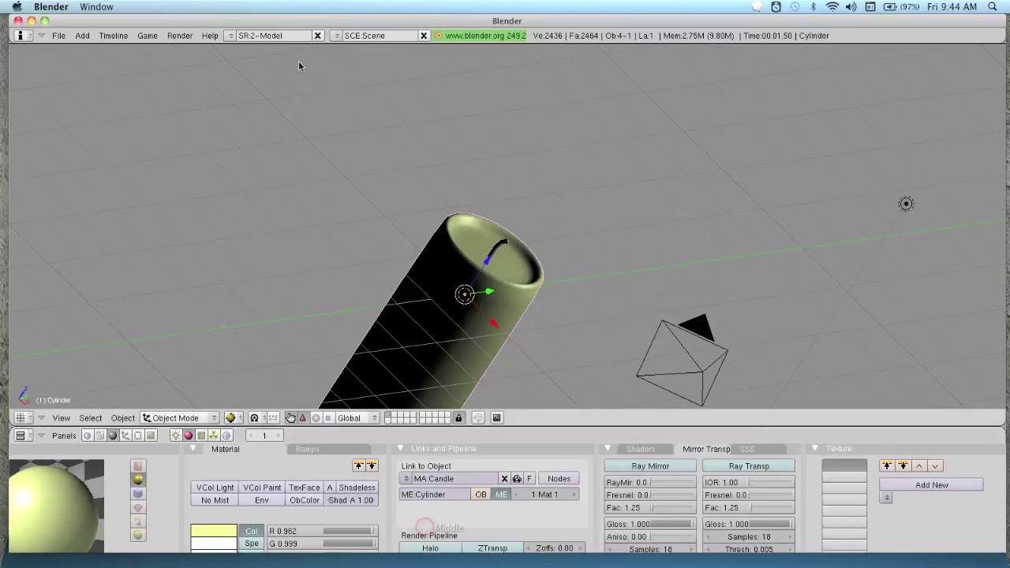
Render a test frame of the candle and close the result.
{"action": "left_click", "coordinate": [179, 36]}
{"action": "left_click", "coordinate": [207, 52]}
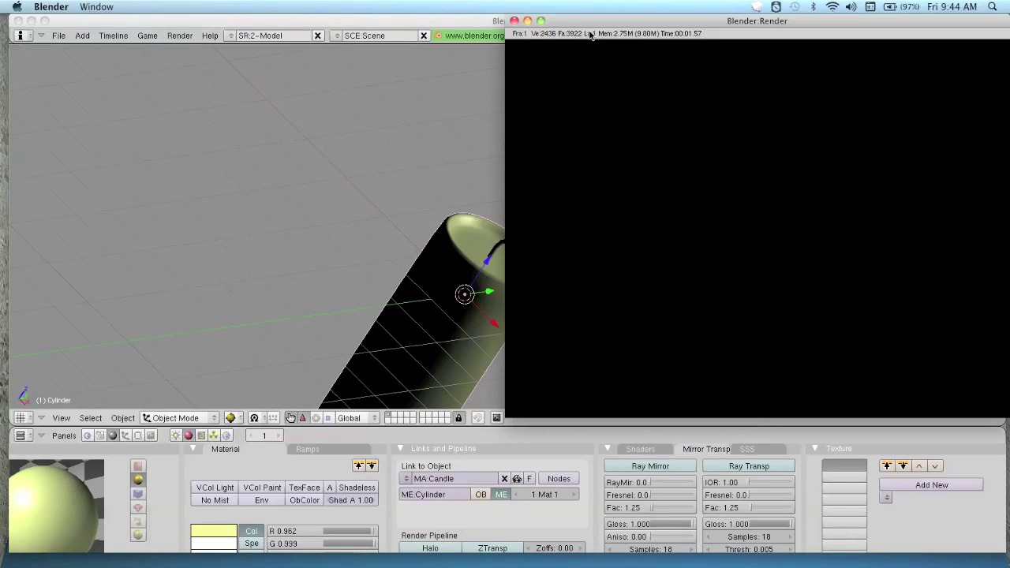
{"action": "left_click", "coordinate": [514, 22]}
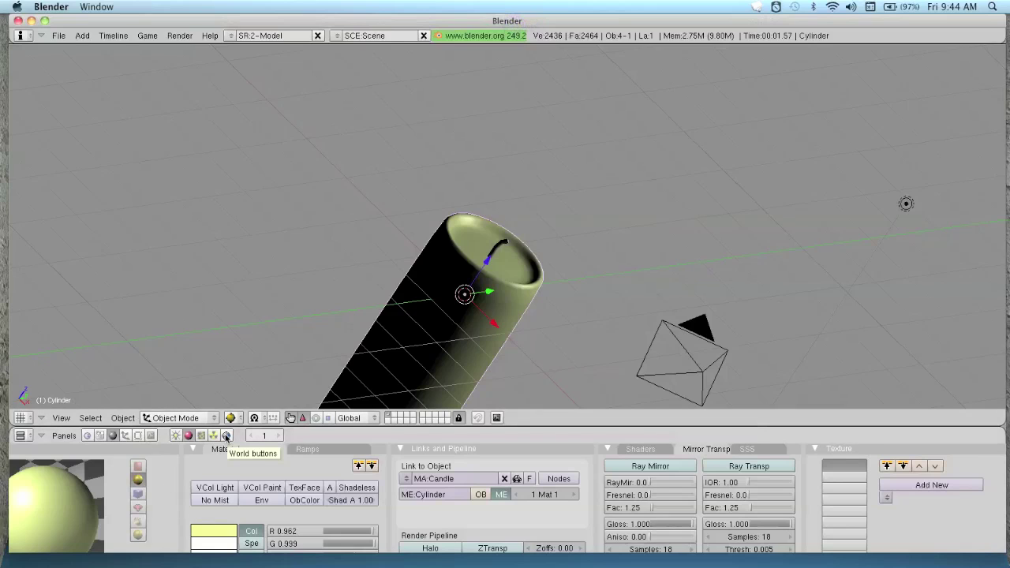
Set the world horizon colour to neutral grey 484848 and render the scene again.
{"action": "left_click", "coordinate": [227, 437]}
{"action": "left_click", "coordinate": [274, 483]}
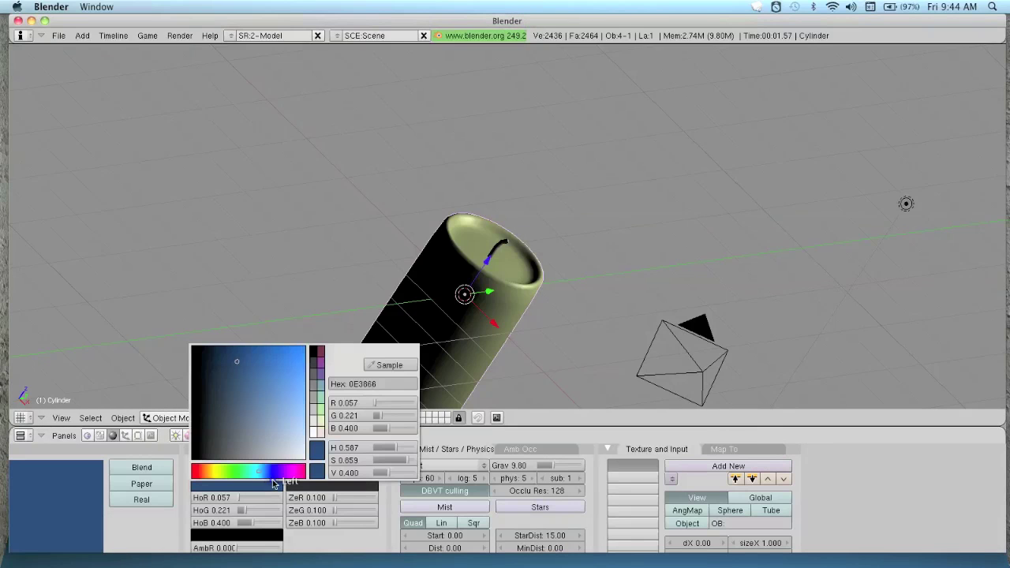
{"action": "left_click_drag", "start_coordinate": [243, 458], "coordinate": [224, 464]}
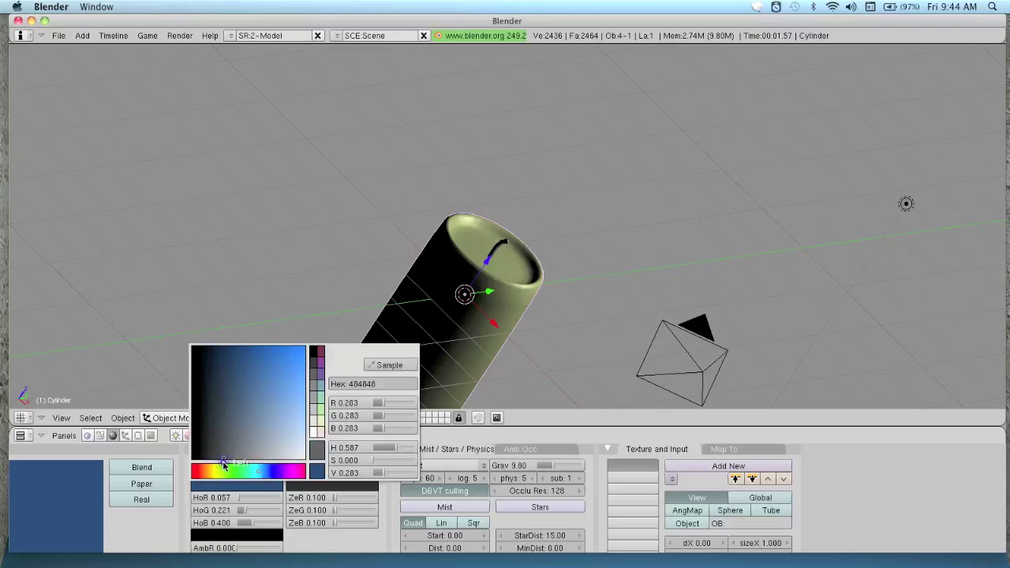
{"action": "left_click", "coordinate": [181, 35]}
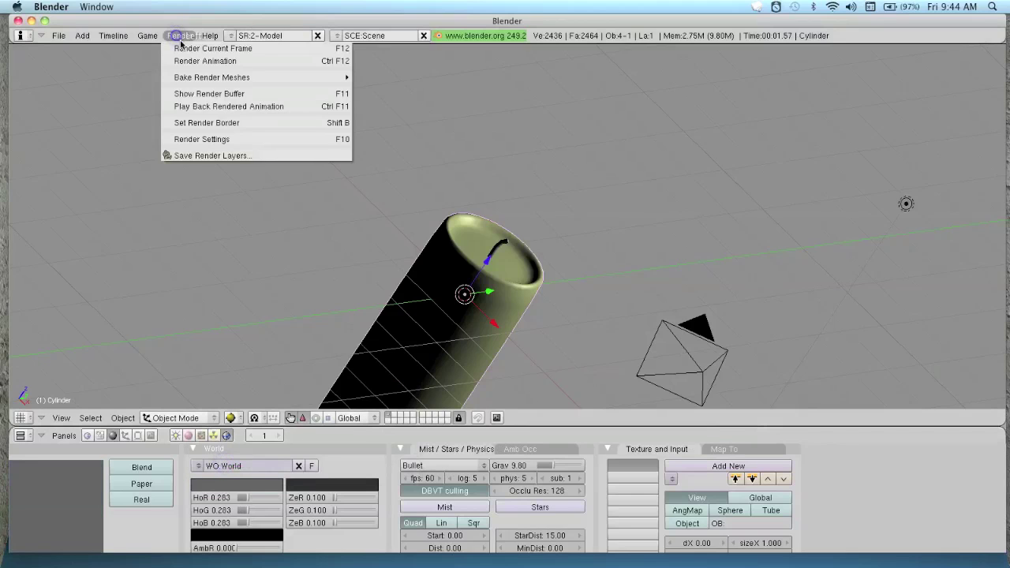
{"action": "left_click", "coordinate": [184, 48]}
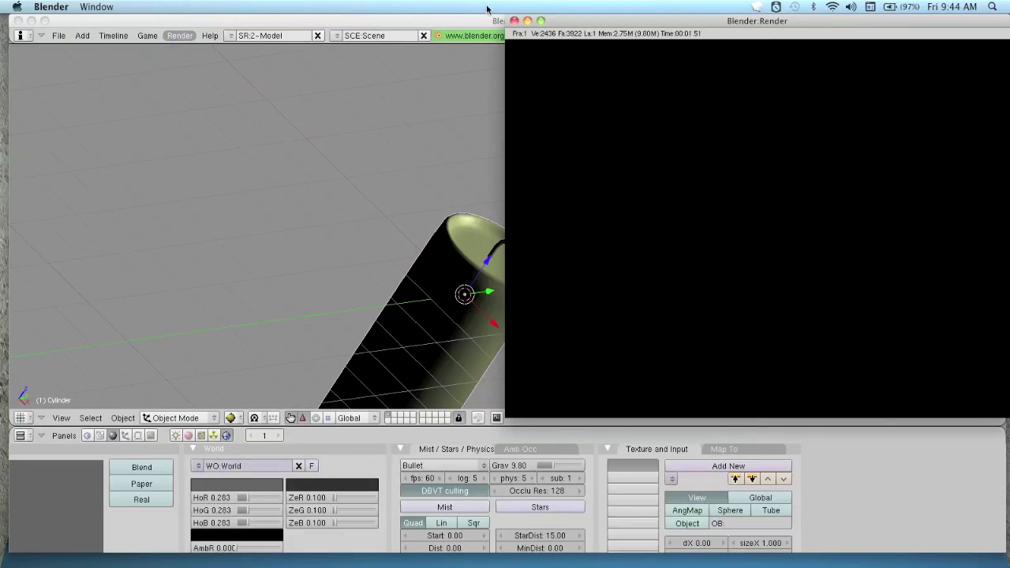
{"action": "left_click", "coordinate": [514, 21]}
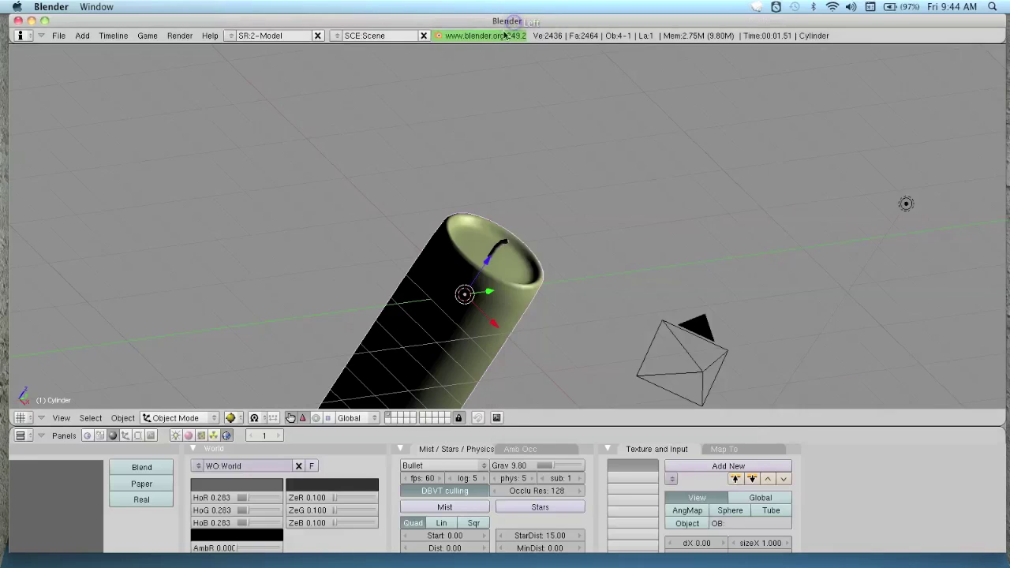
Open the File menu, then orbit the view to look at the candle's top.
{"action": "left_click", "coordinate": [68, 36]}
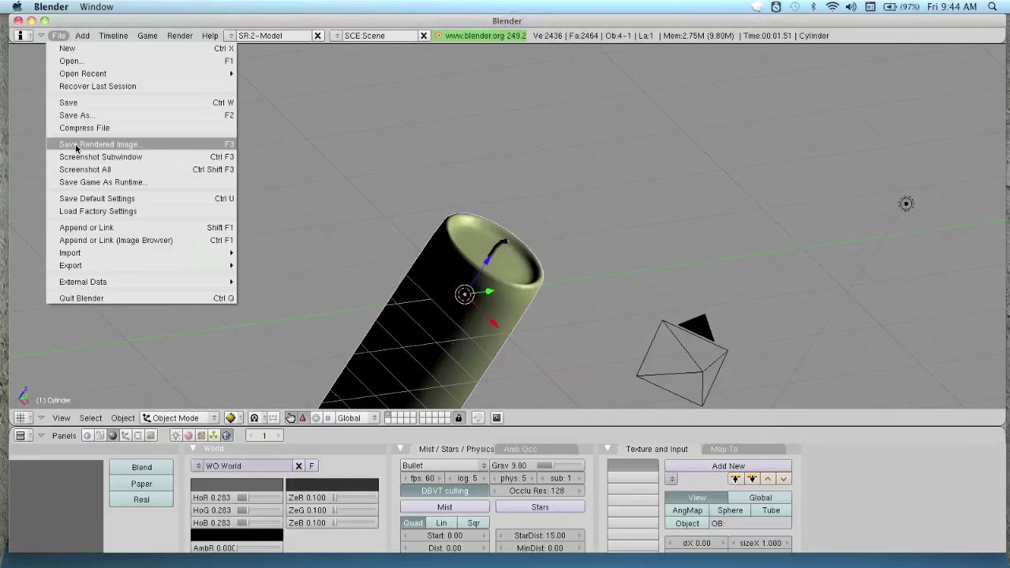
{"action": "middle_click_drag", "start_coordinate": [584, 303], "coordinate": [490, 270]}
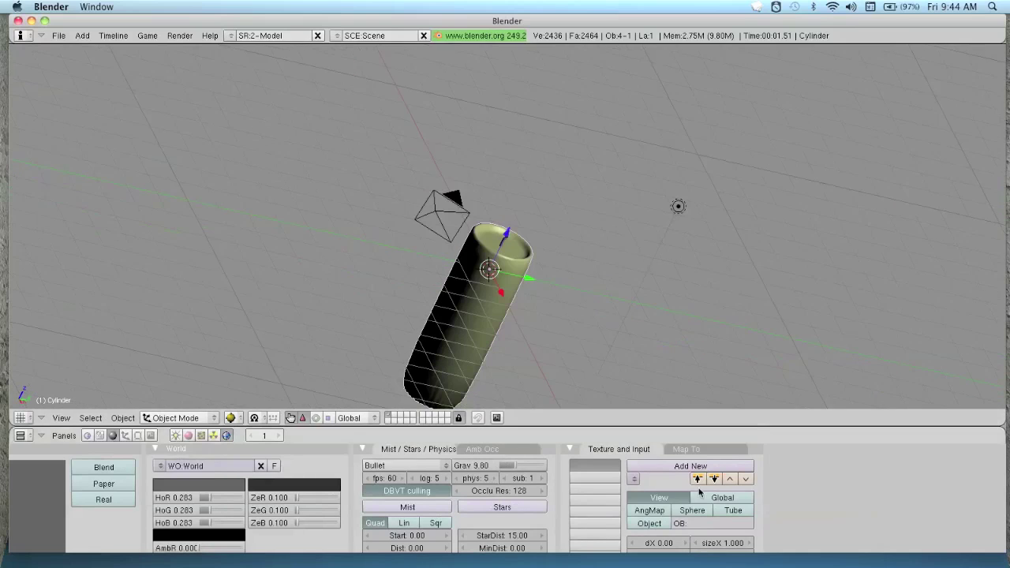
{"action": "scroll", "coordinate": [859, 487], "scroll_direction": "down", "scroll_amount": 2}
{"action": "scroll", "coordinate": [845, 474], "scroll_direction": "up", "scroll_amount": 4}
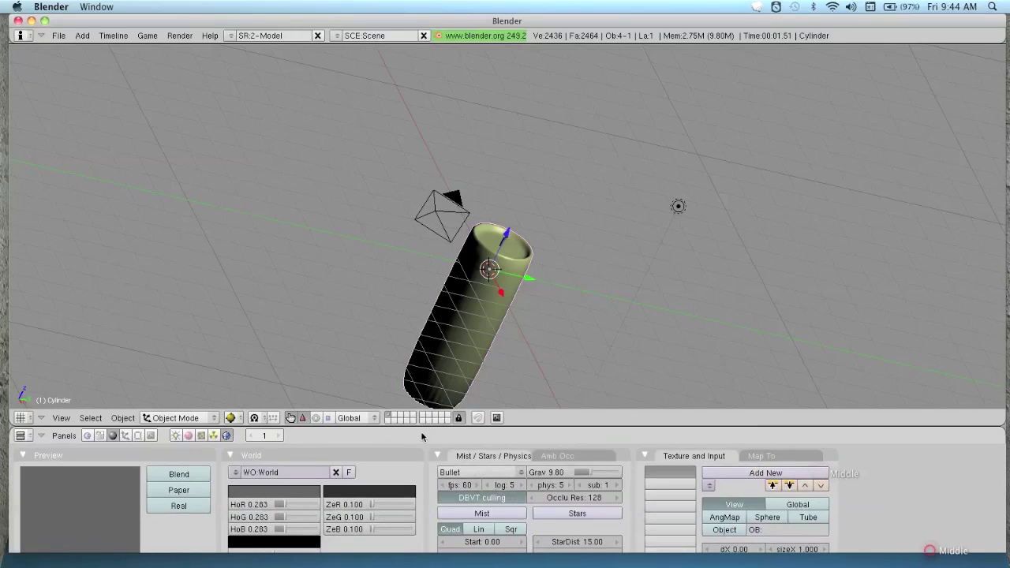
Enable subsurface scattering on the Candle material with the Skim Milk preset (radii 18.424, 10.443, 3.502).
{"action": "left_click", "coordinate": [189, 437]}
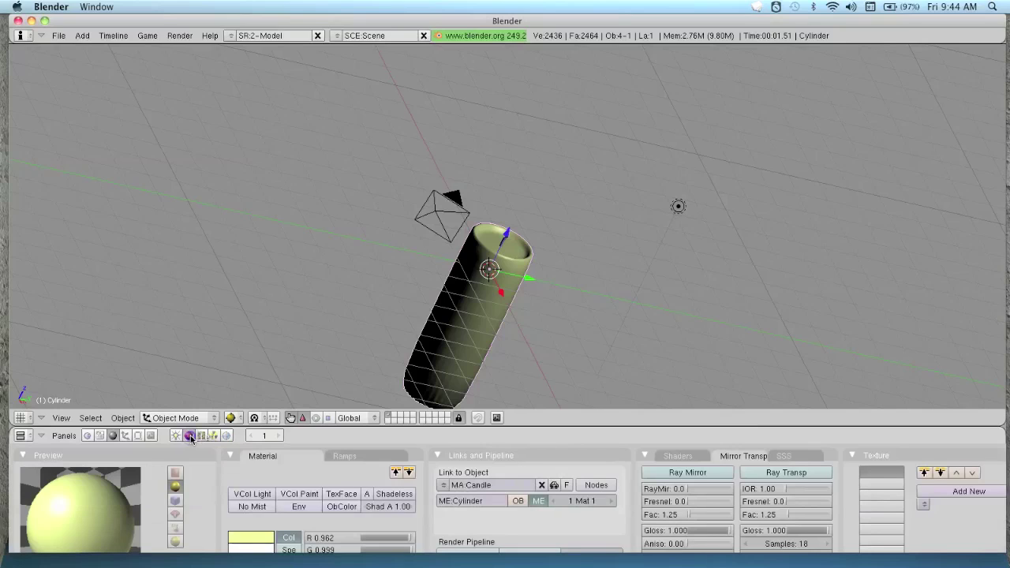
{"action": "left_click", "coordinate": [796, 458]}
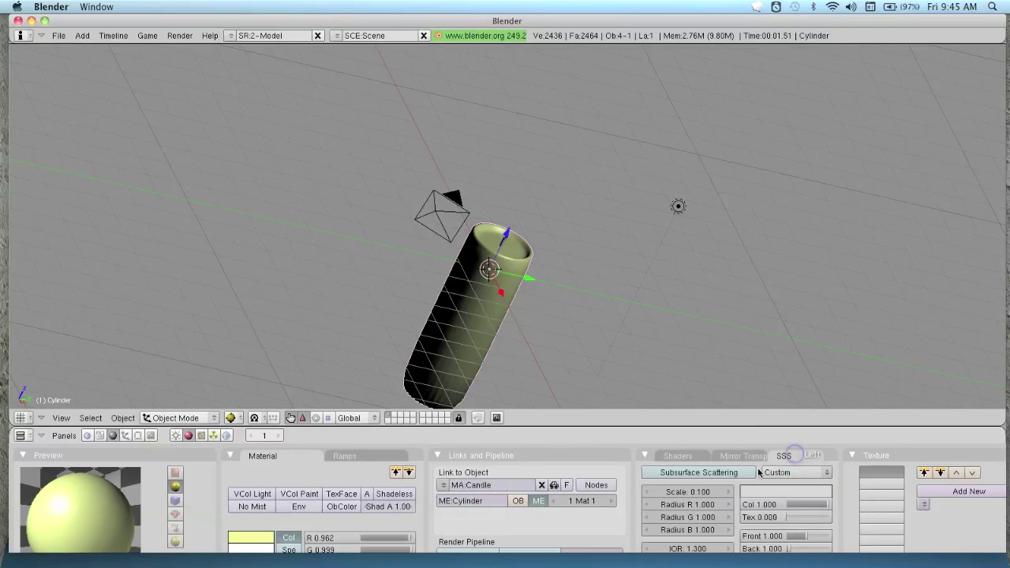
{"action": "middle_click_drag", "start_coordinate": [756, 480], "coordinate": [724, 481]}
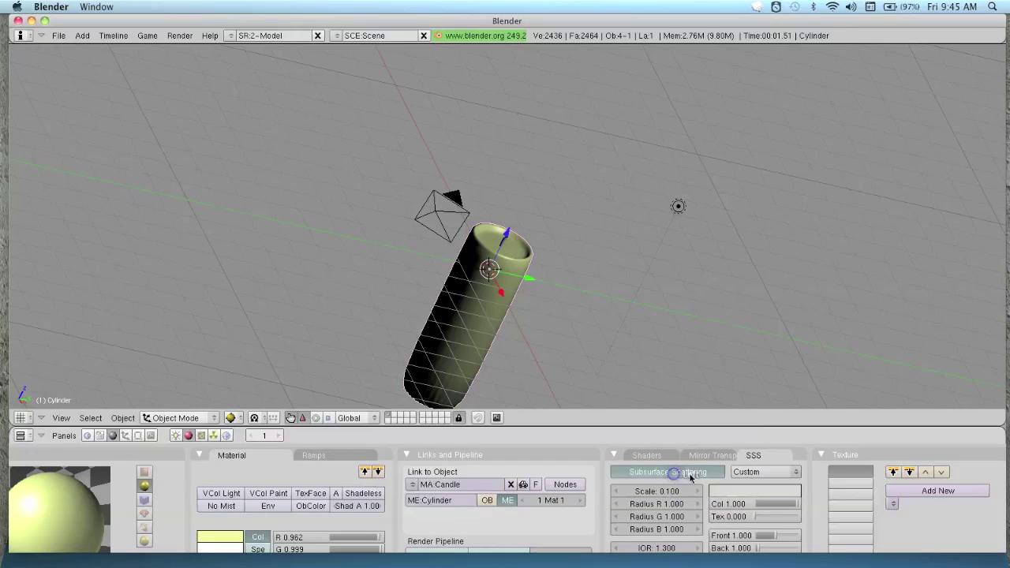
{"action": "left_click", "coordinate": [688, 472]}
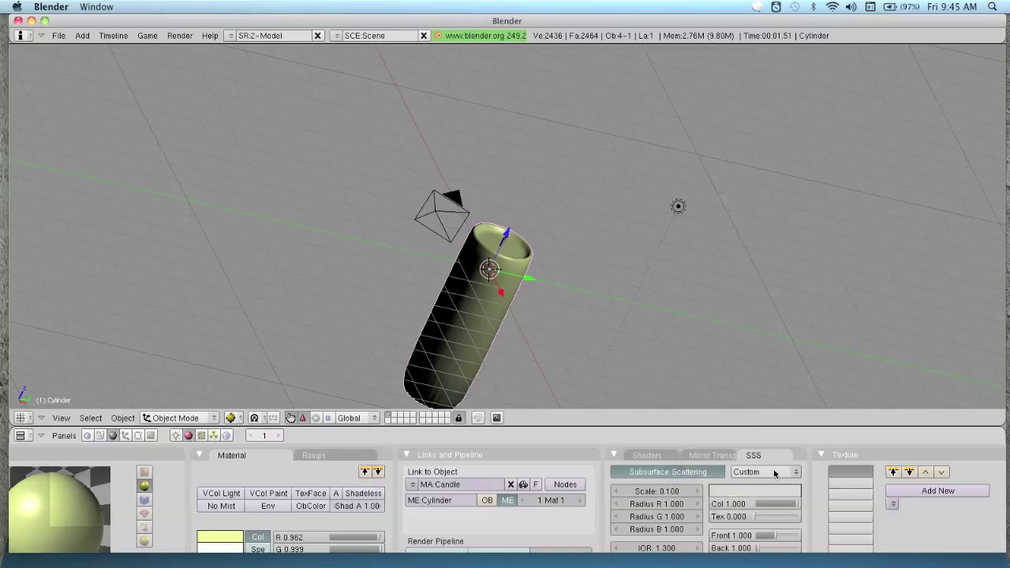
{"action": "left_click", "coordinate": [785, 473]}
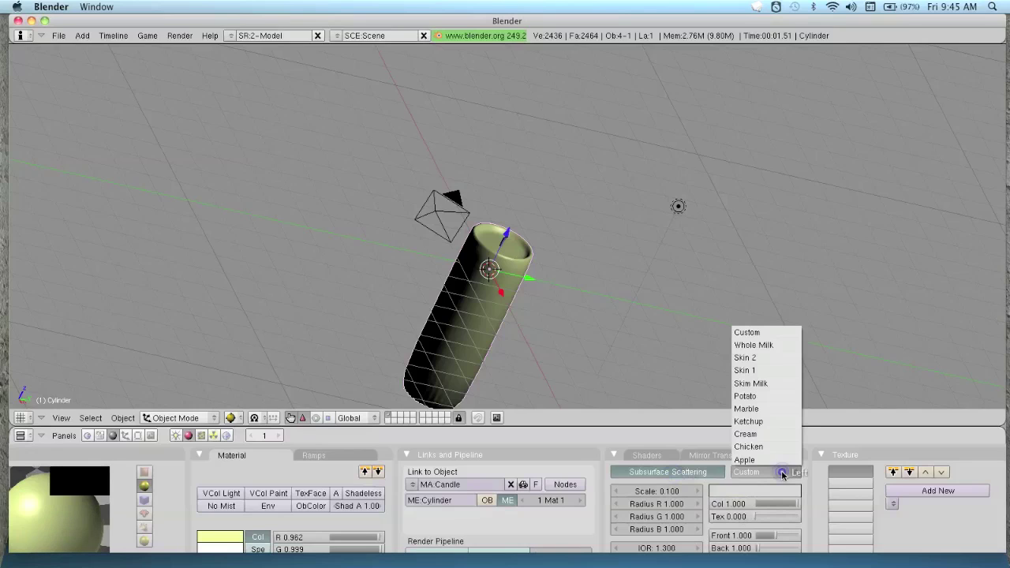
{"action": "left_click", "coordinate": [775, 383]}
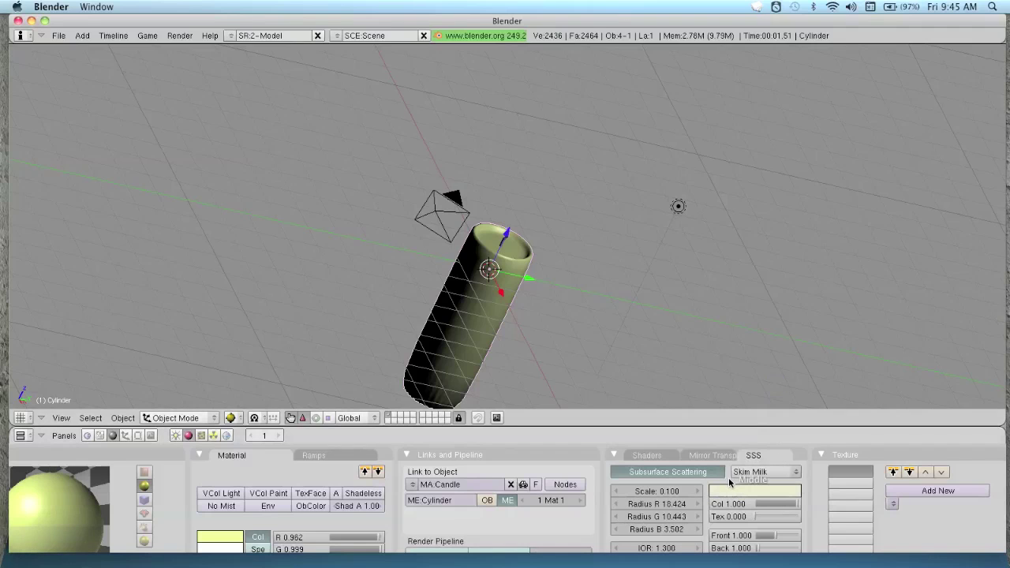
{"action": "middle_click_drag", "start_coordinate": [729, 477], "coordinate": [751, 474]}
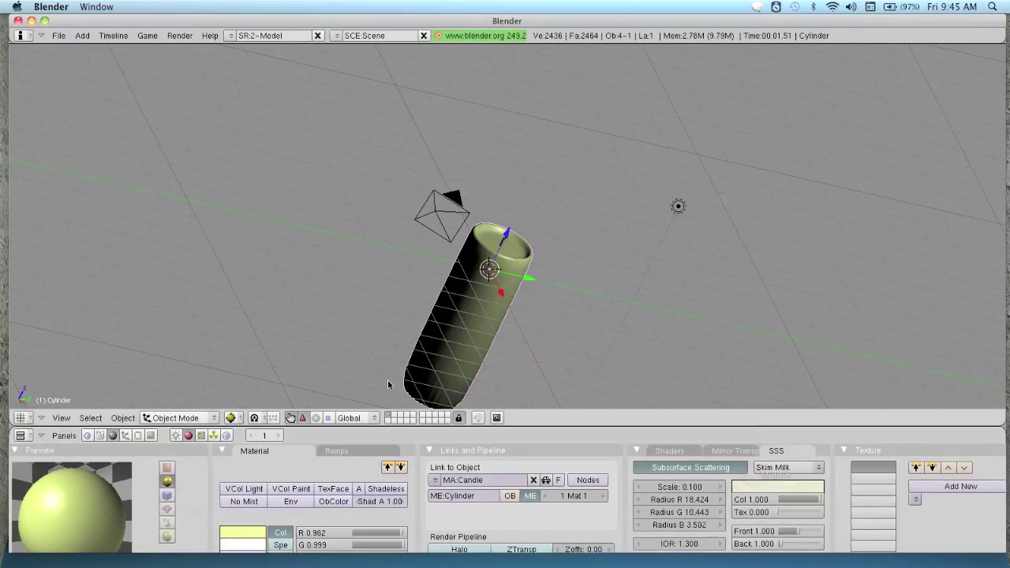
{"action": "middle_click_drag", "start_coordinate": [368, 254], "coordinate": [510, 237]}
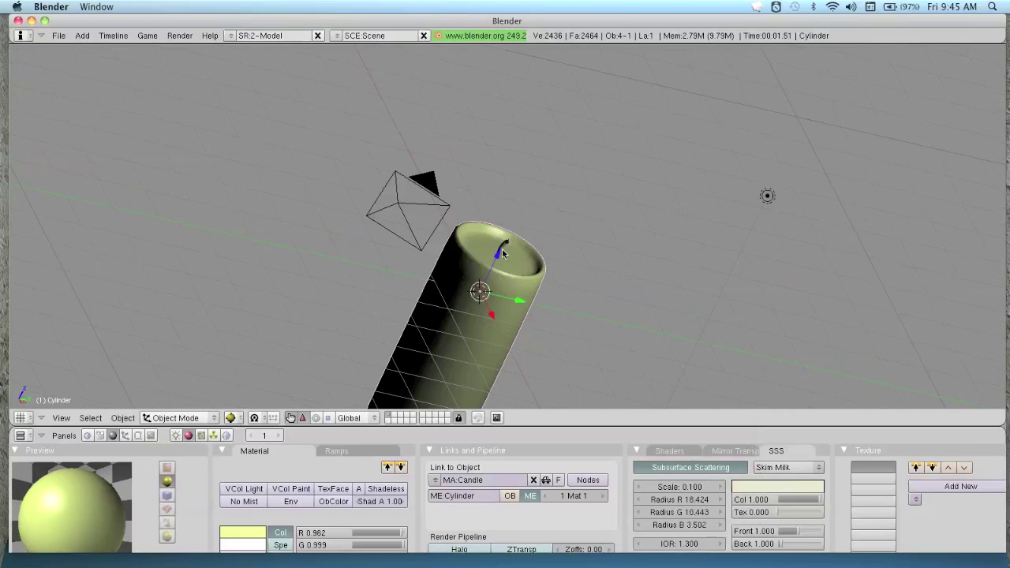
Select the wick and give it a new dark grey (RGB 0.161) material named Wick.
{"action": "right_click", "coordinate": [503, 253]}
{"action": "left_click", "coordinate": [286, 480]}
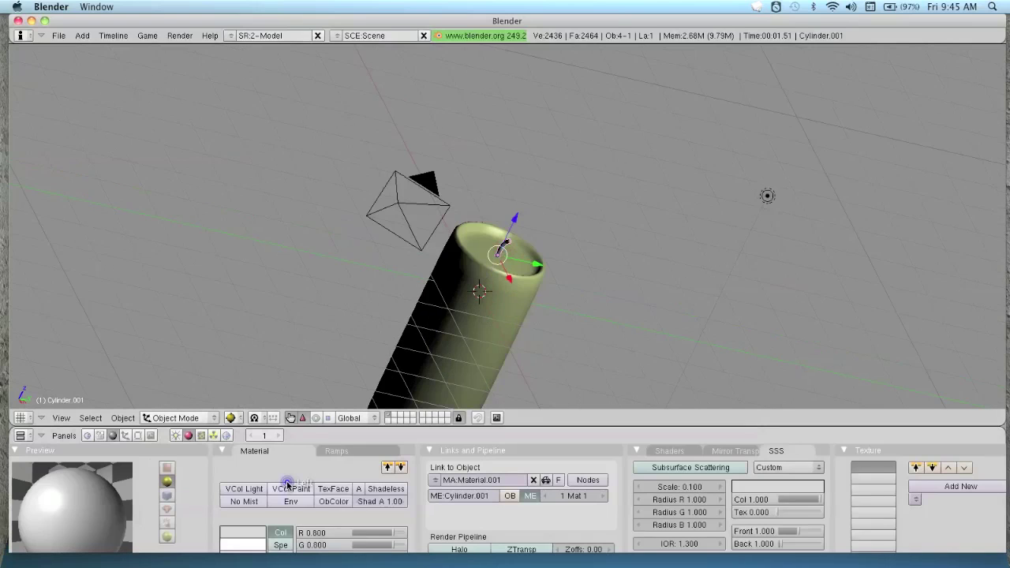
{"action": "left_click", "coordinate": [260, 532]}
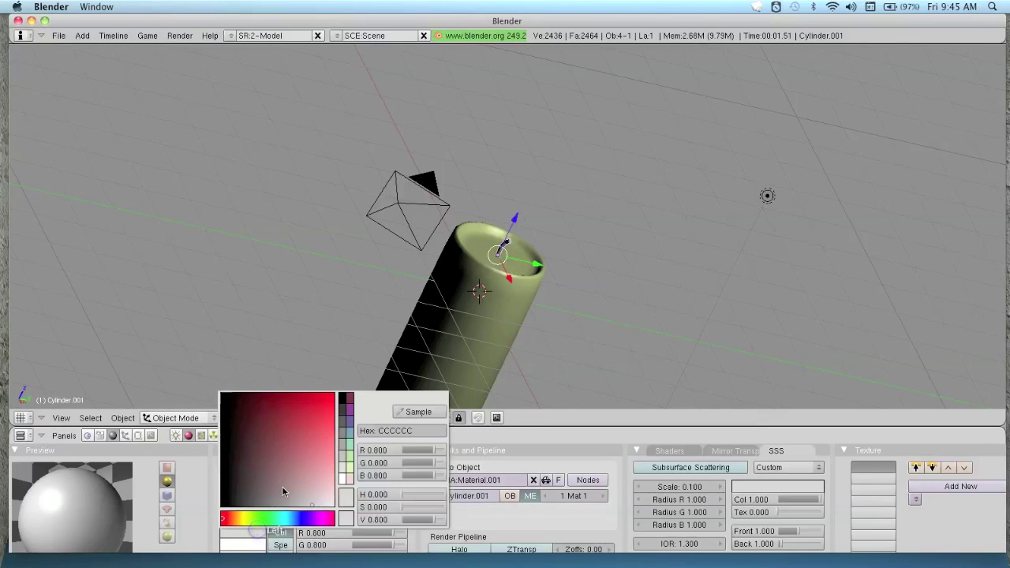
{"action": "mouse_move", "coordinate": [251, 496]}
{"action": "left_mouse_down"}
{"action": "mouse_move", "coordinate": [233, 496]}
{"action": "mouse_move", "coordinate": [238, 512]}
{"action": "left_mouse_up"}
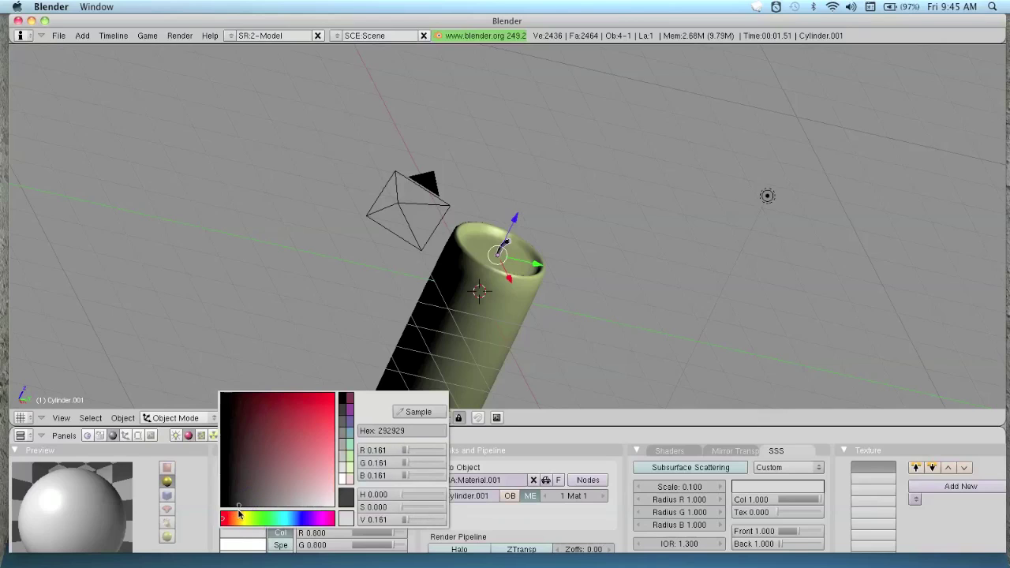
{"action": "left_click", "coordinate": [484, 485]}
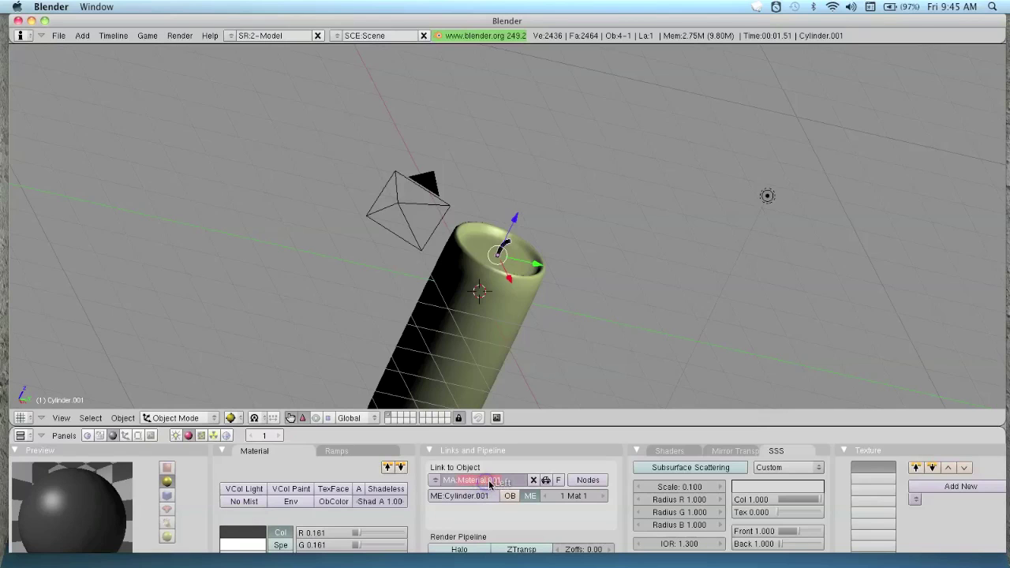
{"action": "type", "text": "Wick"}
{"action": "key", "text": "Return"}
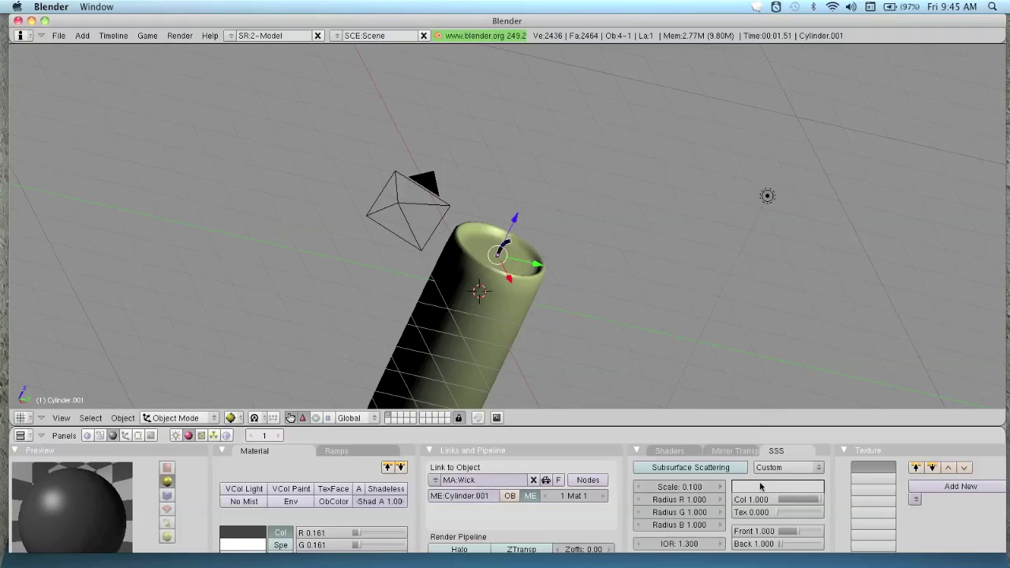
Lower the Wick material's specularity to 0.015, then select the candle body.
{"action": "left_click", "coordinate": [670, 451]}
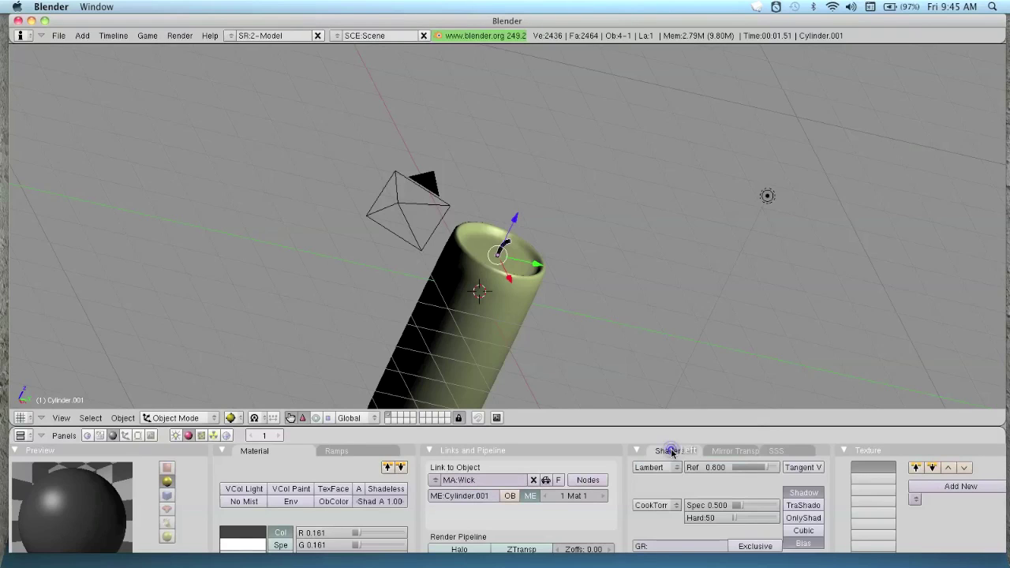
{"action": "left_click_drag", "start_coordinate": [739, 509], "coordinate": [735, 506]}
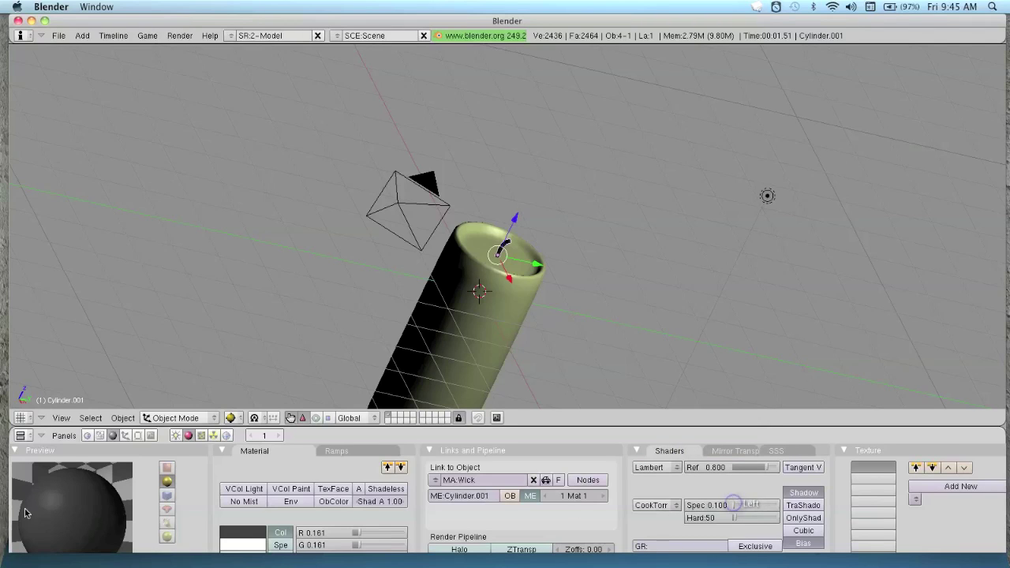
{"action": "scroll", "coordinate": [255, 349], "scroll_direction": "down", "scroll_amount": 3}
{"action": "scroll", "coordinate": [673, 554], "scroll_direction": "right", "scroll_amount": 2}
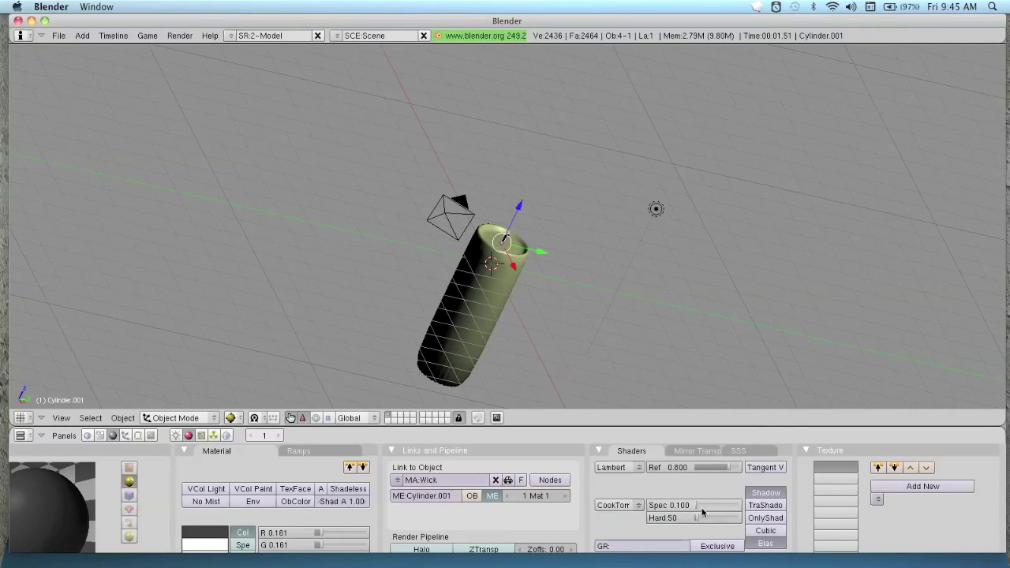
{"action": "left_click_drag", "start_coordinate": [697, 511], "coordinate": [693, 510]}
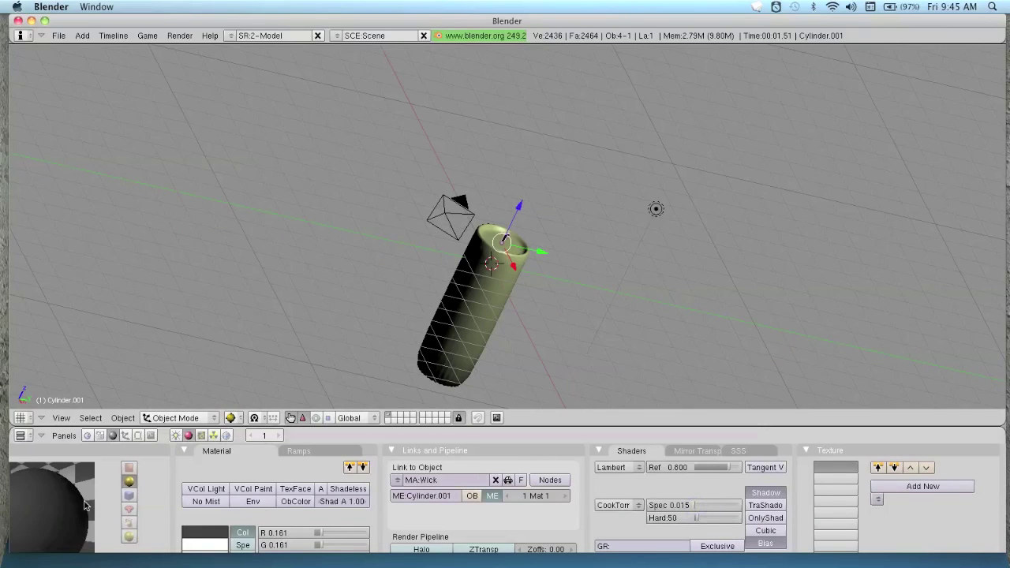
{"action": "middle_click_drag", "start_coordinate": [82, 506], "coordinate": [128, 478]}
{"action": "left_click", "coordinate": [229, 472]}
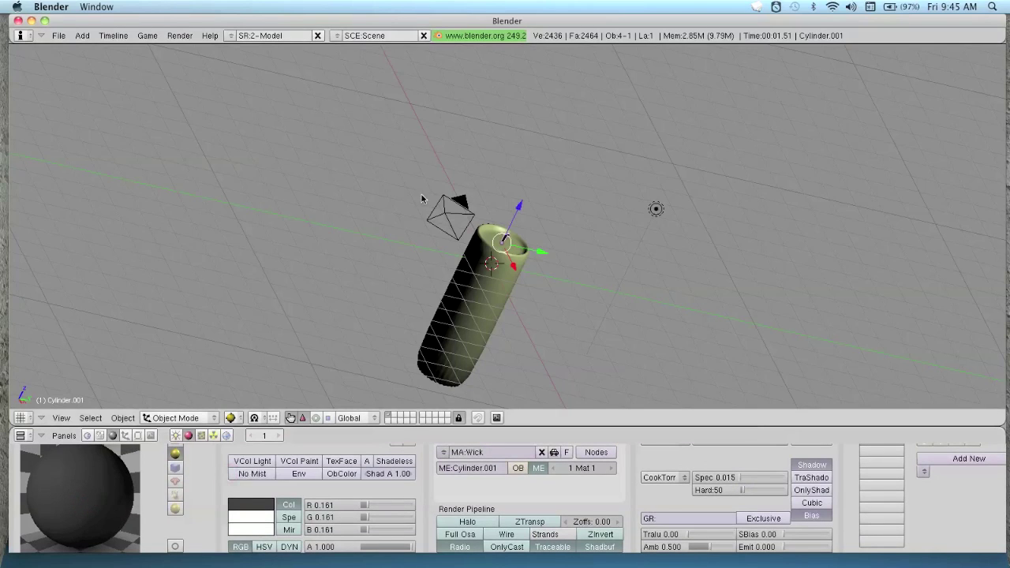
{"action": "scroll", "coordinate": [421, 195], "scroll_direction": "up", "scroll_amount": 5}
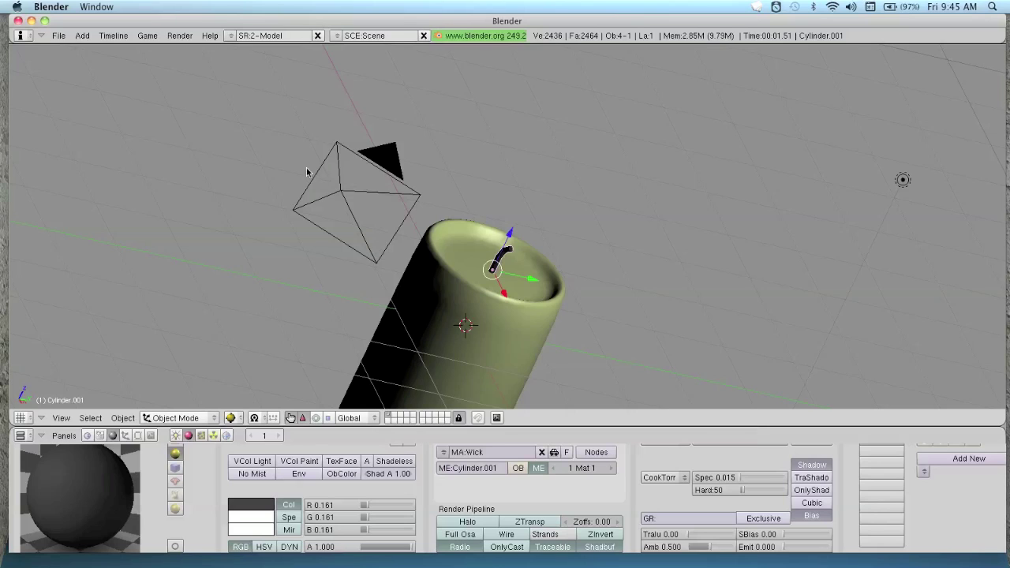
{"action": "scroll", "coordinate": [193, 286], "scroll_direction": "down", "scroll_amount": 4}
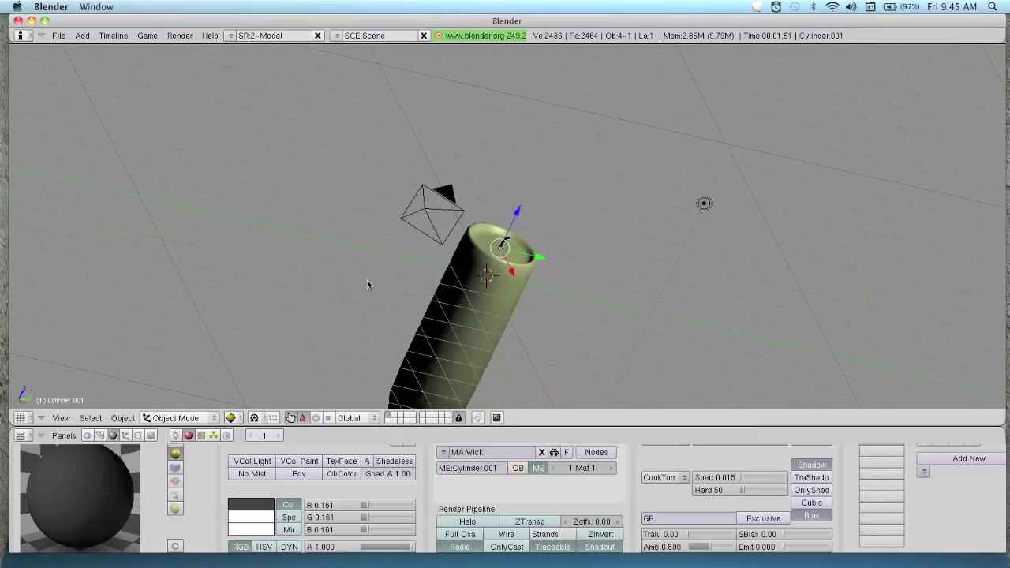
{"action": "right_click", "coordinate": [488, 334]}
{"action": "middle_click_drag", "start_coordinate": [505, 334], "coordinate": [505, 284]}
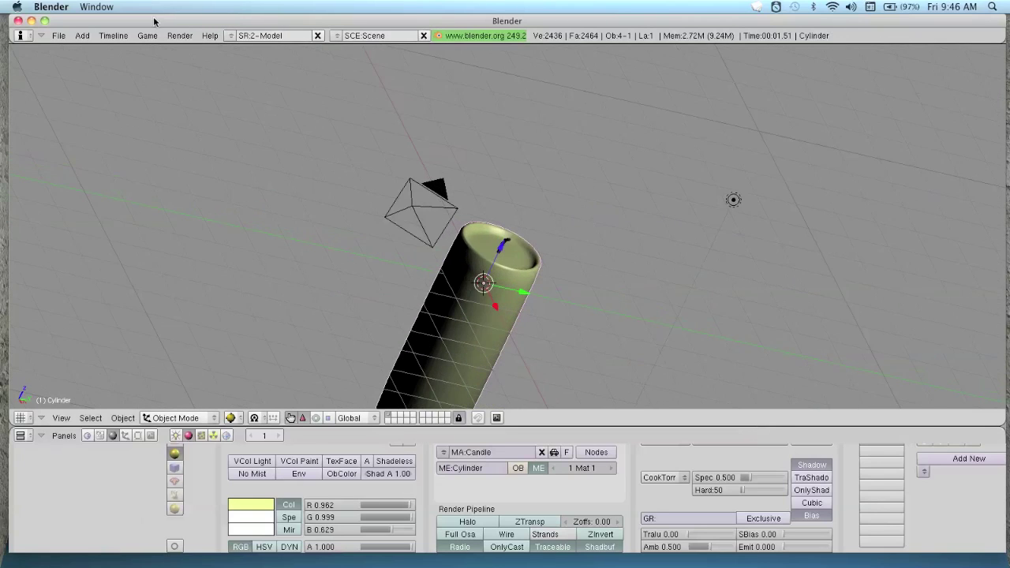
Render the candle scene's current frame from the Render menu.
{"action": "left_click", "coordinate": [176, 35]}
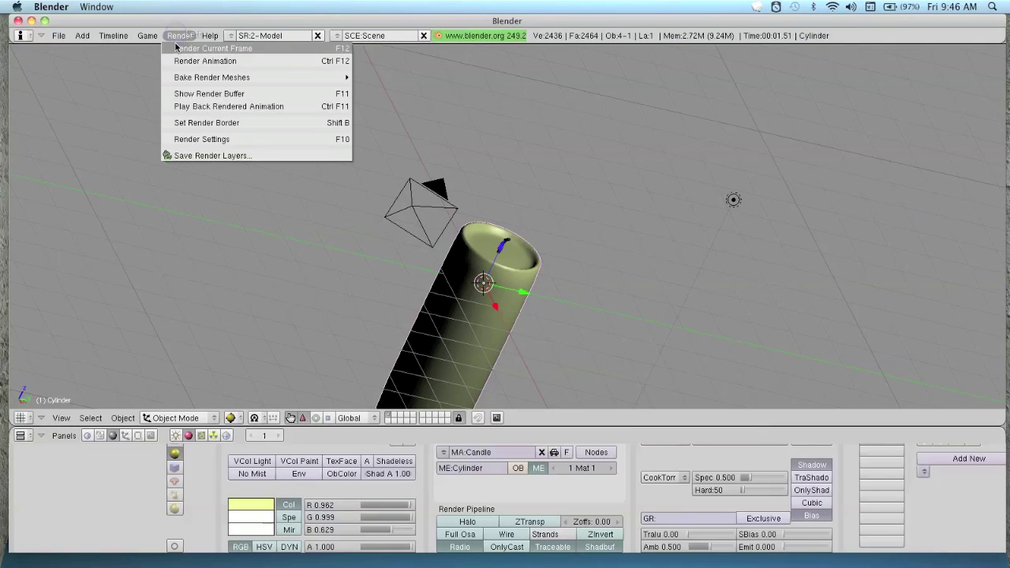
{"action": "left_click", "coordinate": [177, 49]}
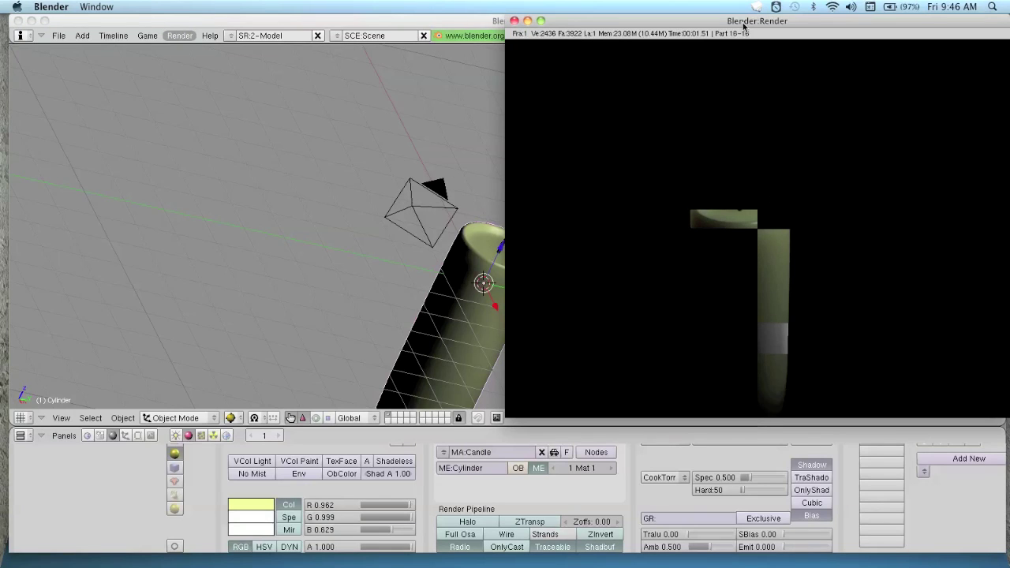
Close the render, save it as an unnamed JPEG on the Desktop, then show the desktop.
{"action": "left_click", "coordinate": [515, 20]}
{"action": "left_click", "coordinate": [58, 35]}
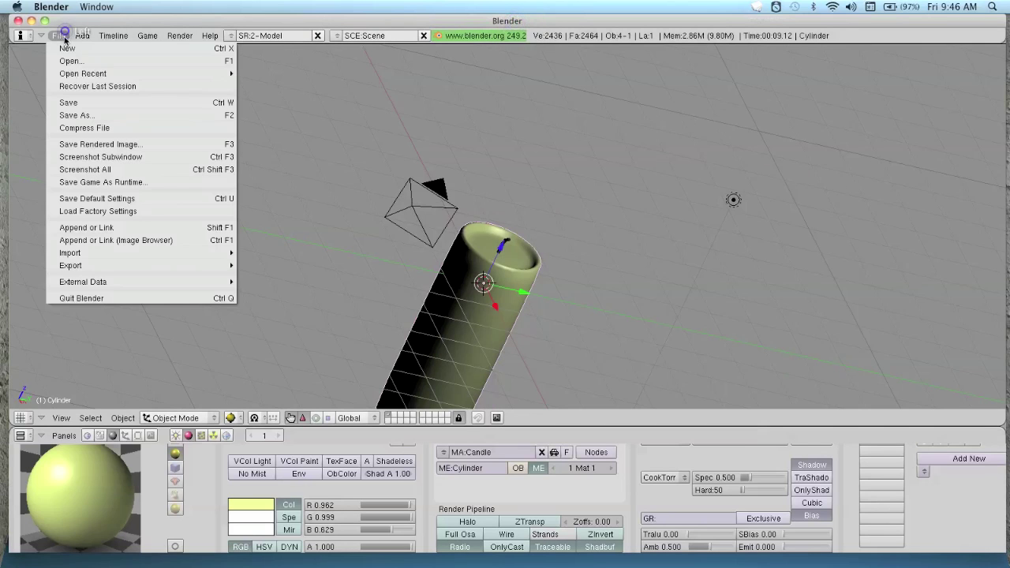
{"action": "left_click", "coordinate": [90, 148]}
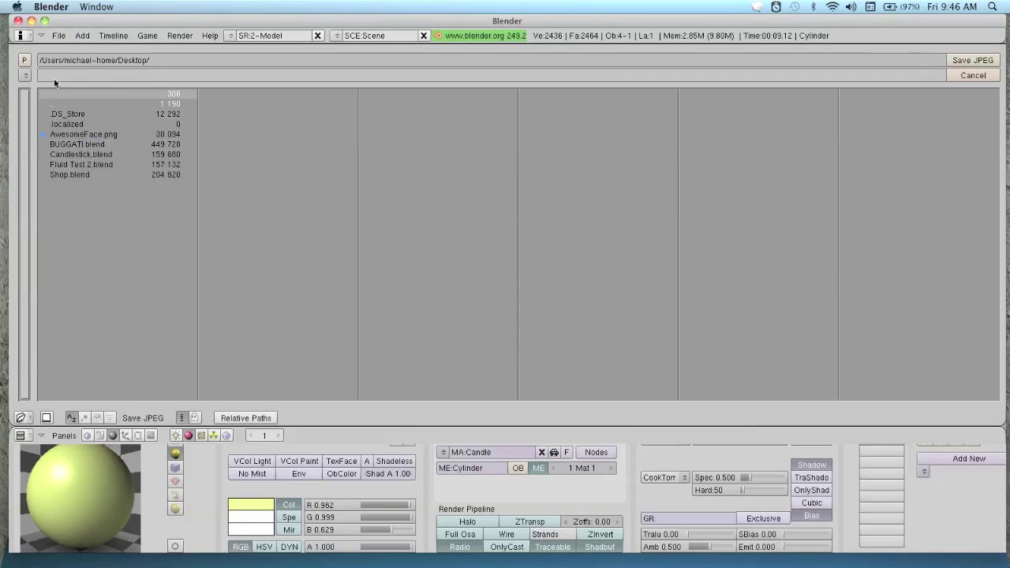
{"action": "left_click", "coordinate": [355, 77]}
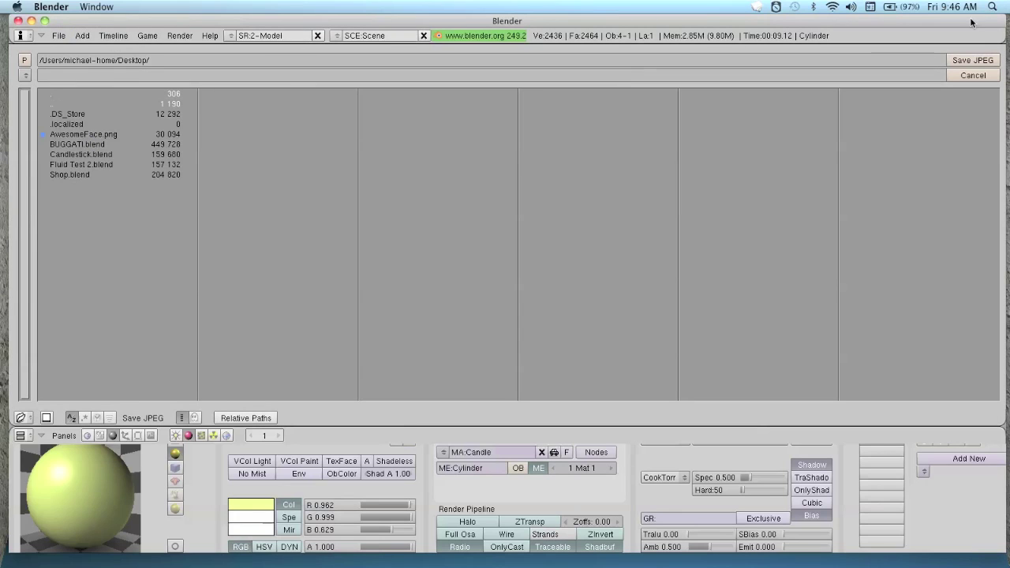
{"action": "left_click", "coordinate": [969, 63]}
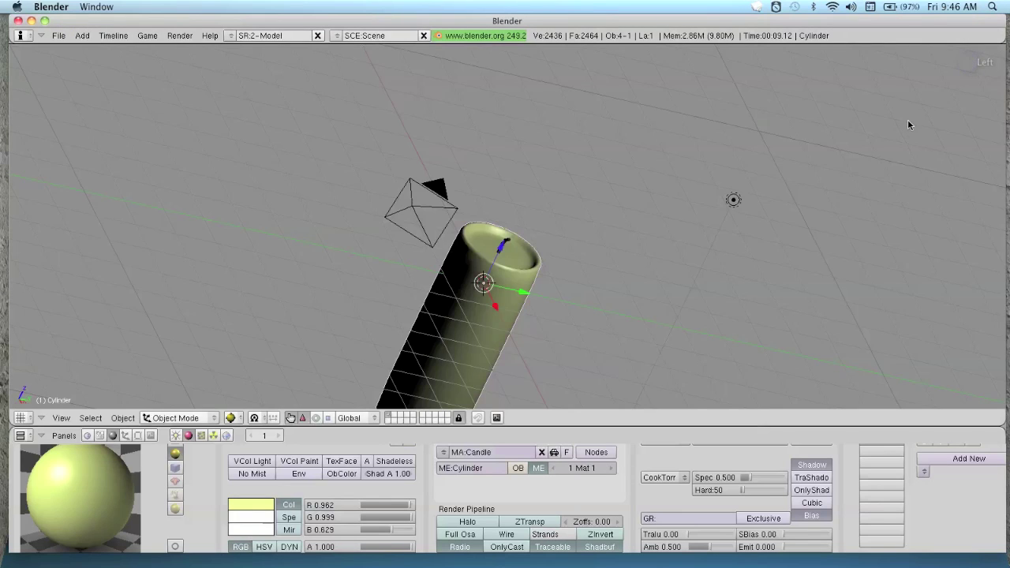
{"action": "key", "text": "F11"}
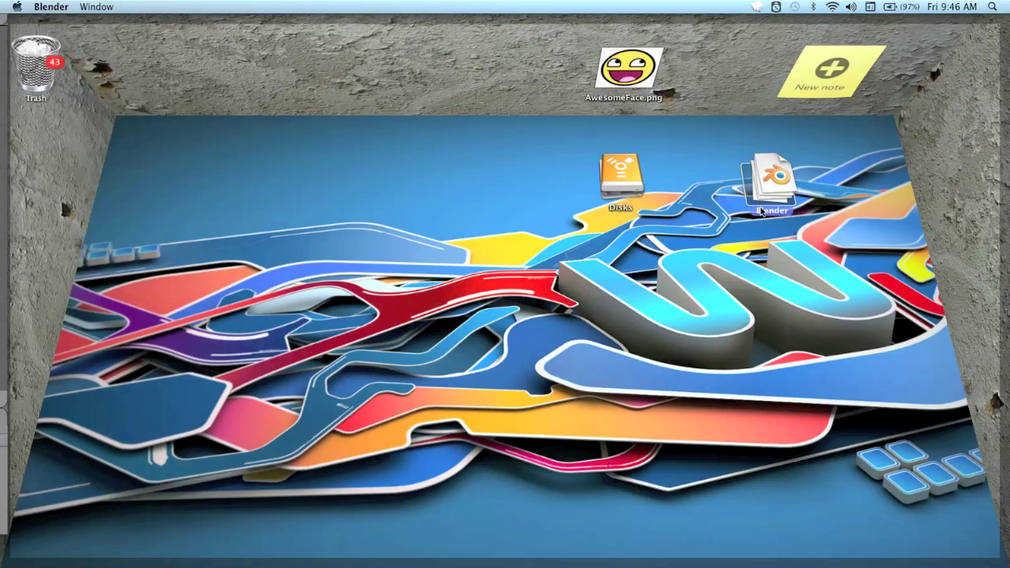
Toggle Show Desktop with F11 and restore the Blender window from the Dock.
{"action": "key", "text": "F11"}
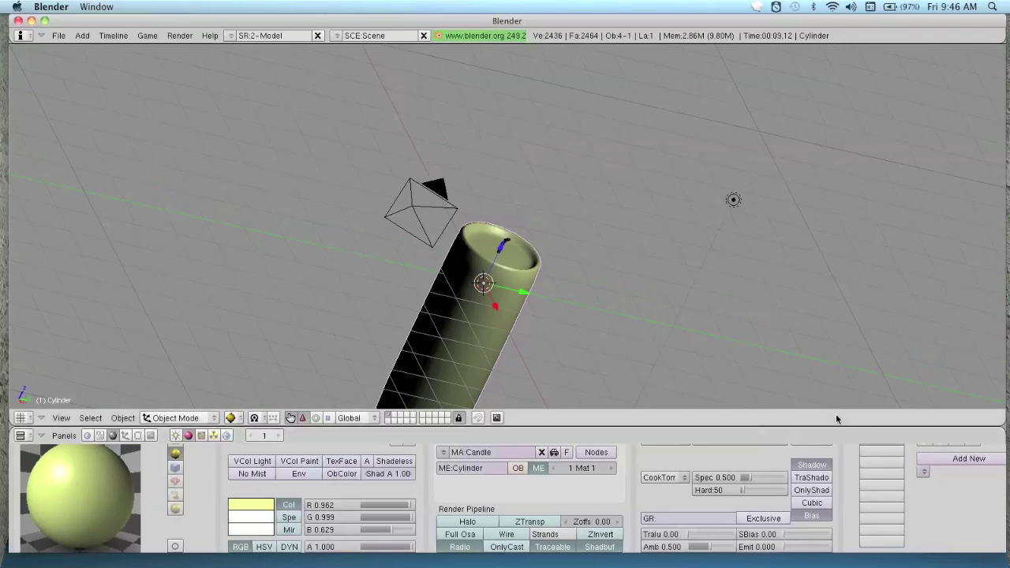
{"action": "key", "text": "F11"}
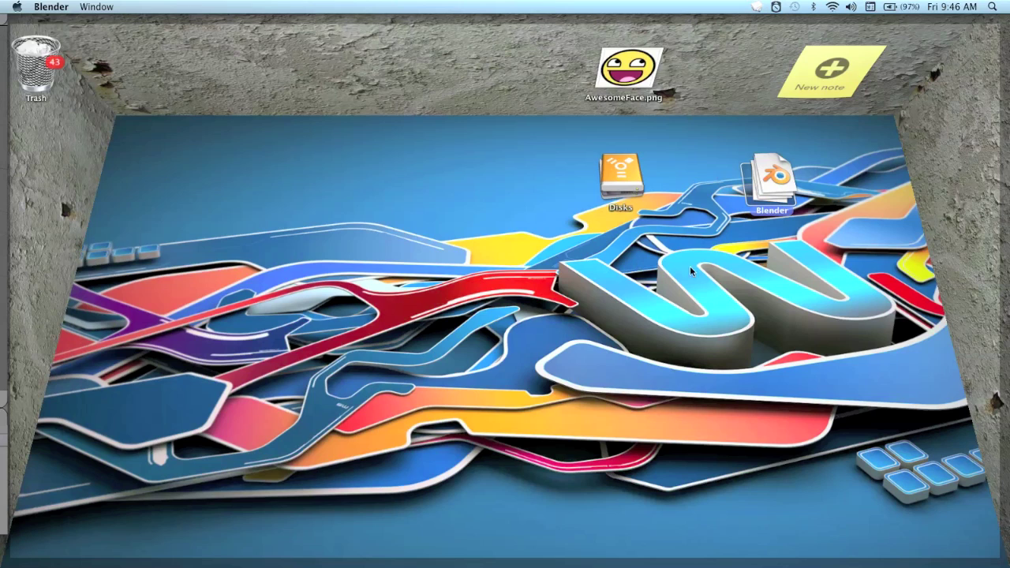
{"action": "mouse_move", "coordinate": [642, 565]}
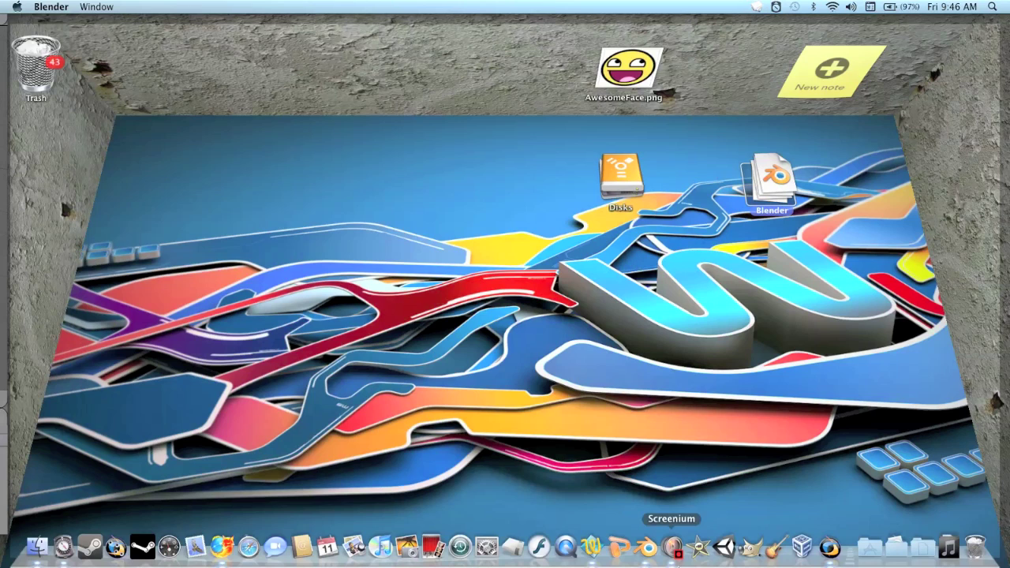
{"action": "left_click", "coordinate": [645, 547]}
{"action": "left_click", "coordinate": [58, 37]}
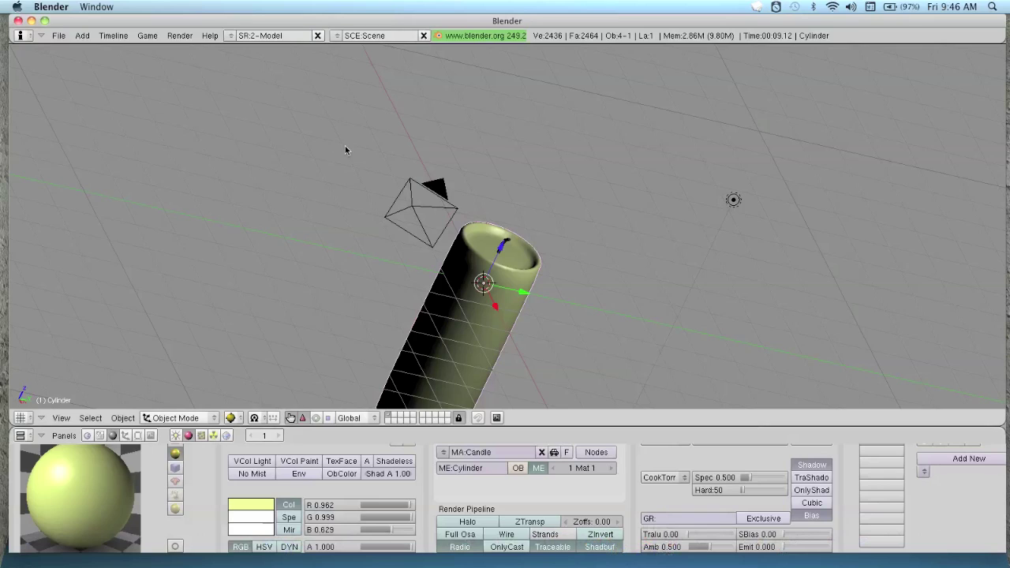
Save the render with F3 as candle.jpg inside the home Pictures folder.
{"action": "key", "text": "F3"}
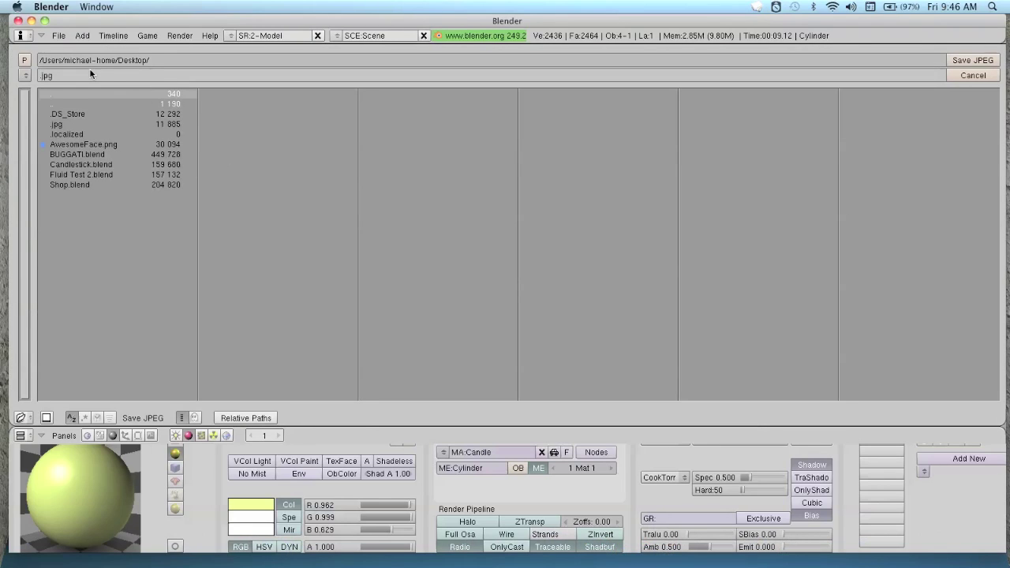
{"action": "key", "text": "p"}
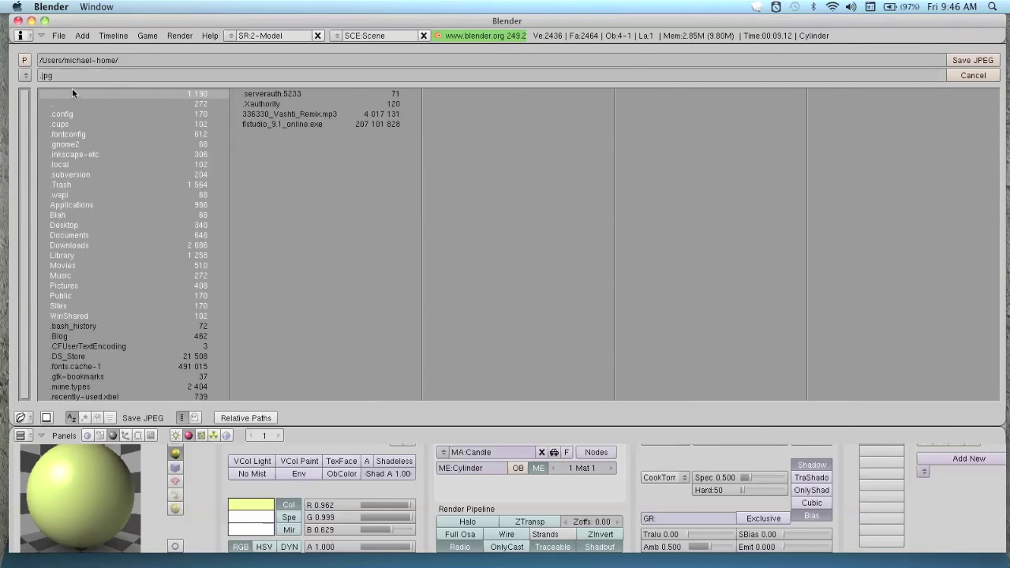
{"action": "left_click", "coordinate": [40, 76]}
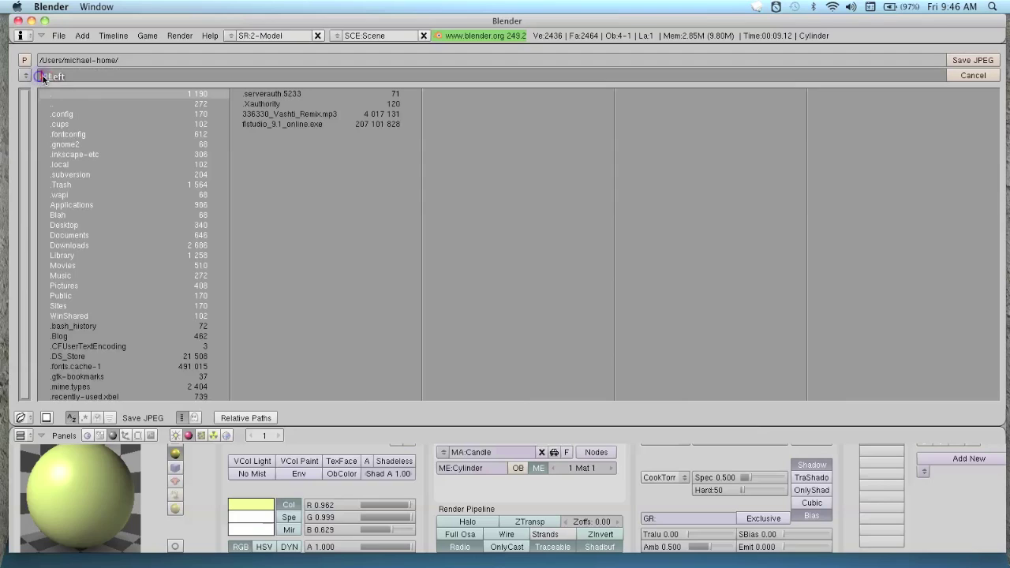
{"action": "key", "text": "BackSpace"}
{"action": "type", "text": "candle"}
{"action": "left_click", "coordinate": [65, 288]}
{"action": "left_click", "coordinate": [65, 288]}
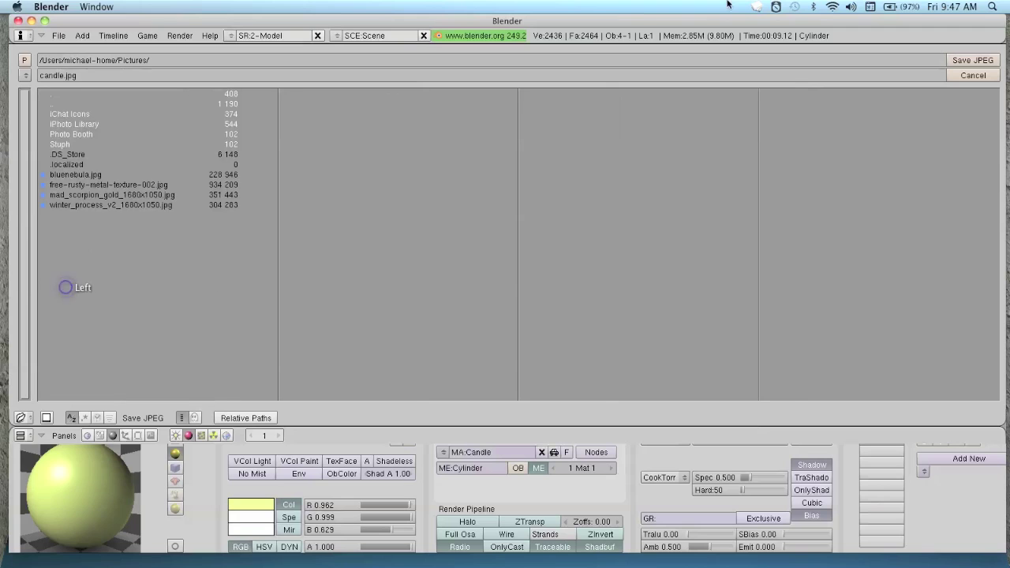
{"action": "left_click", "coordinate": [965, 75]}
In Path Finder, open Pictures and Quick Look candle.jpg to check the candle render.
{"action": "left_click", "coordinate": [63, 550]}
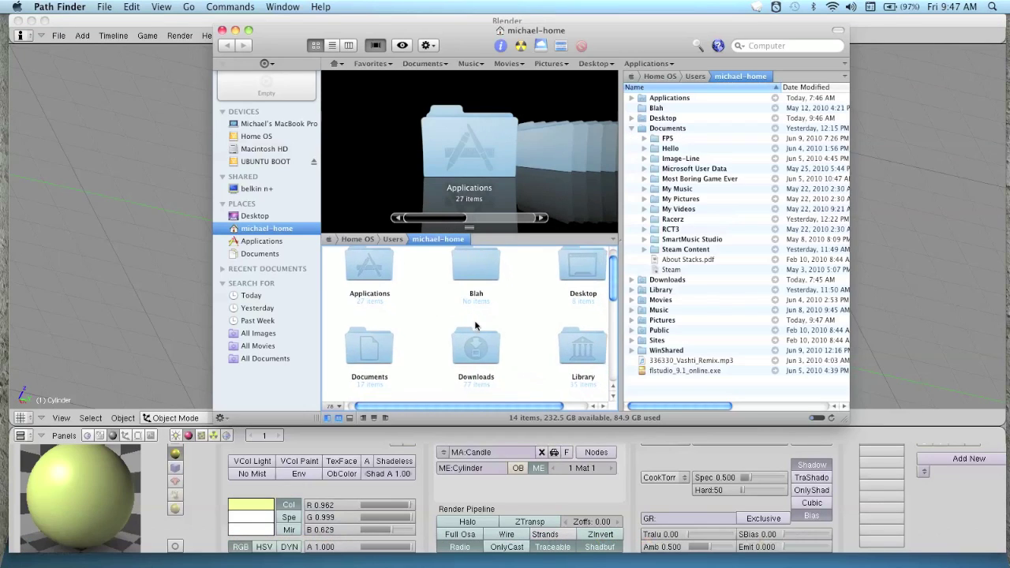
{"action": "scroll", "coordinate": [475, 329], "scroll_direction": "down", "scroll_amount": 3}
{"action": "left_click", "coordinate": [578, 336]}
{"action": "double_click", "coordinate": [579, 336]}
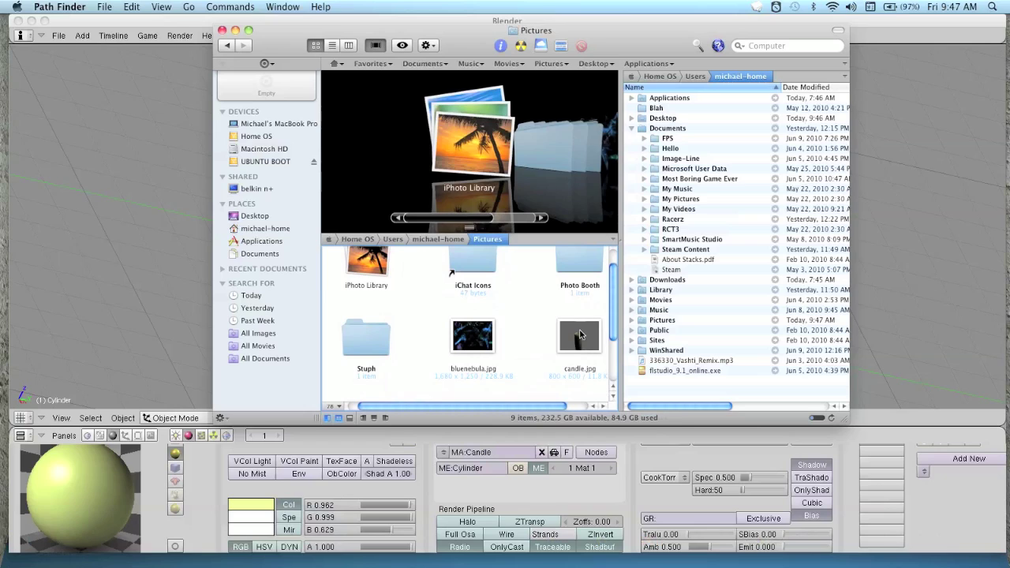
{"action": "left_click", "coordinate": [577, 336]}
{"action": "key", "text": "space"}
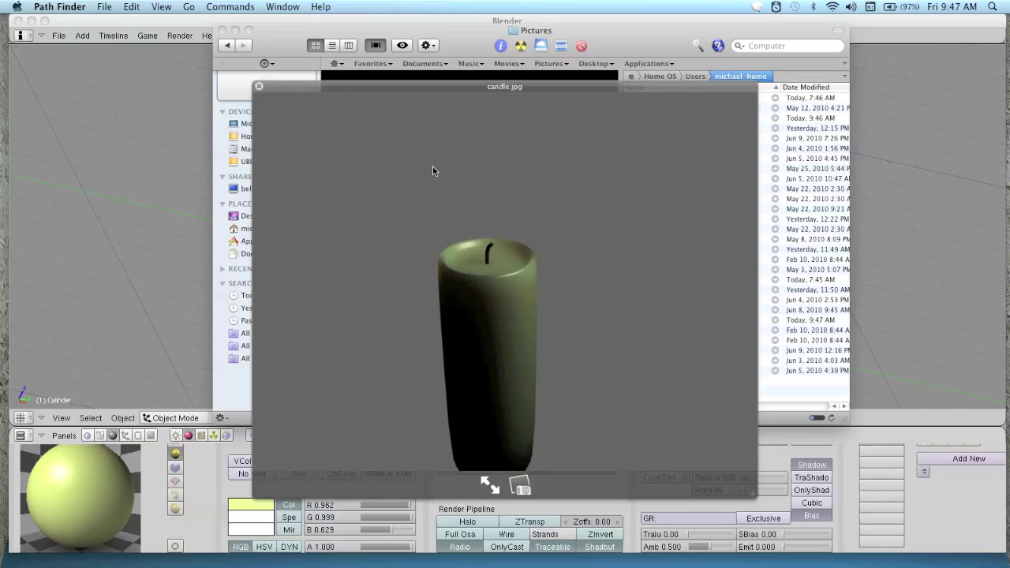
{"action": "key", "text": "space"}
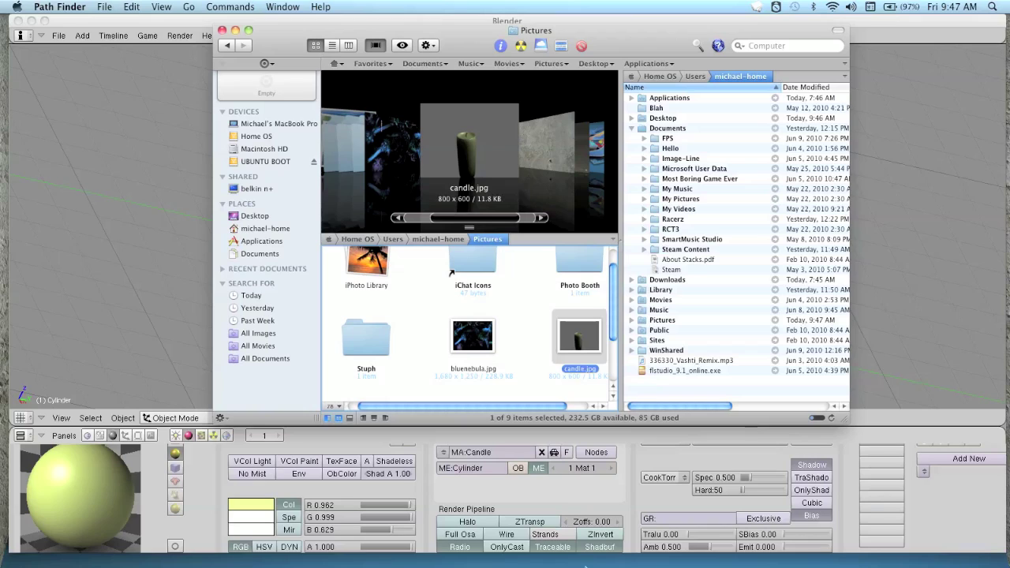
Bring up the screen recorder's options menu.
{"action": "mouse_move", "coordinate": [586, 565]}
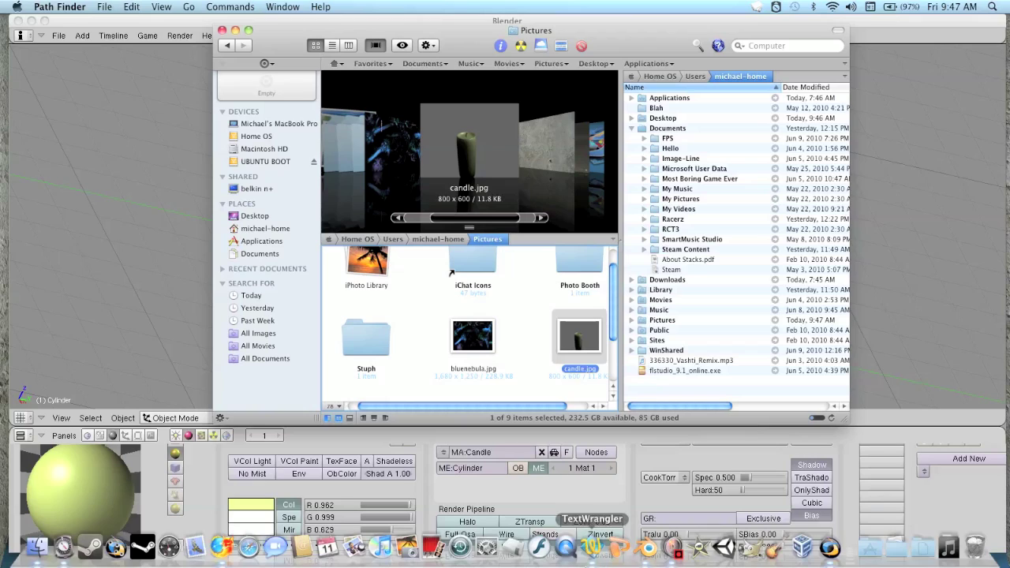
{"action": "right_click", "coordinate": [676, 557]}
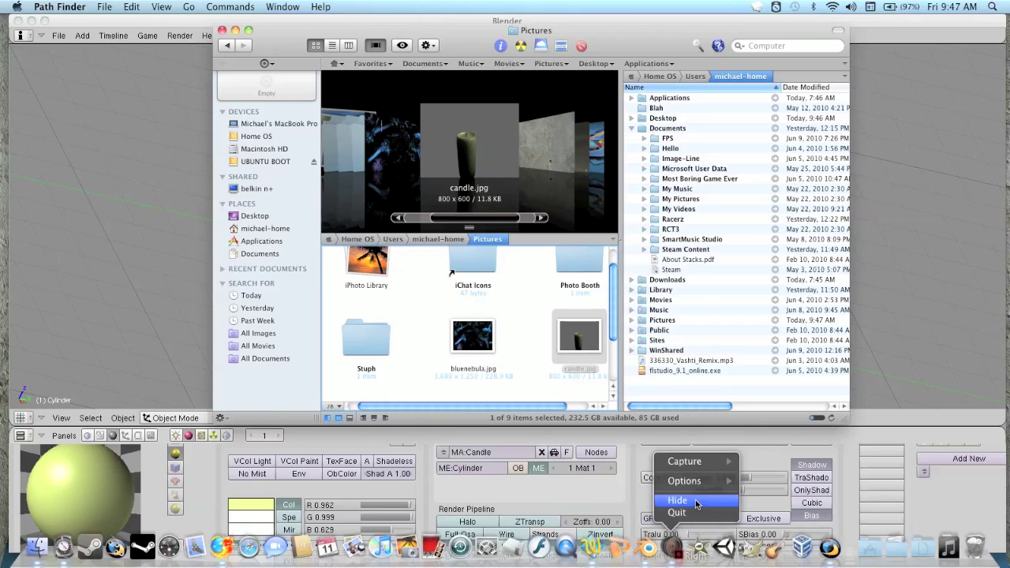
{"action": "mouse_move", "coordinate": [704, 464]}
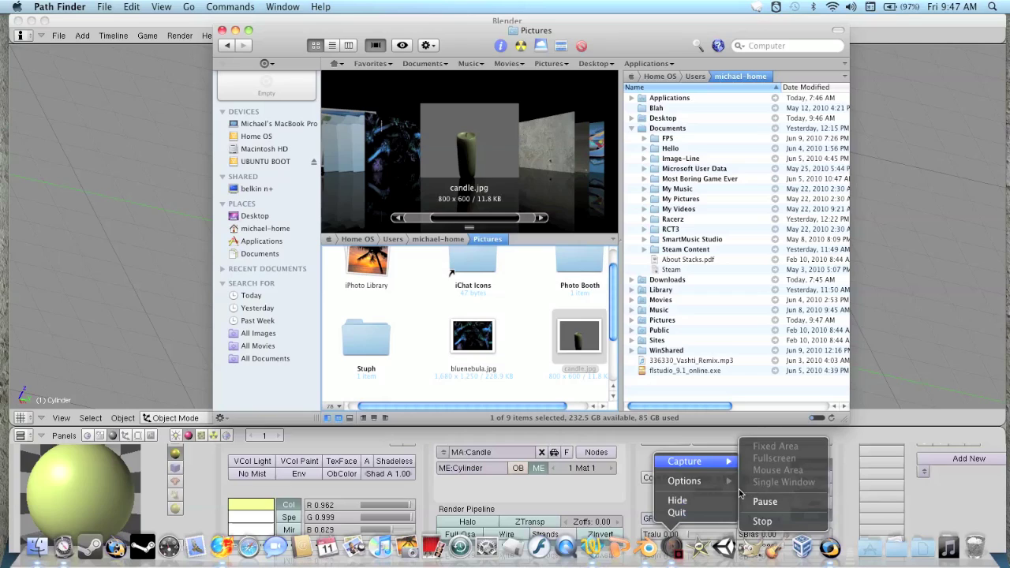